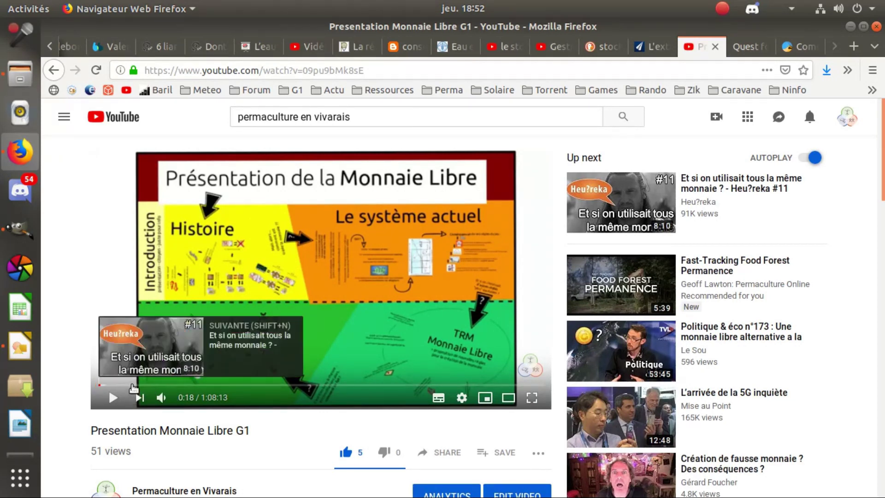
Jump the Monnaie Libre G1 video to 5:10, then bring the Cesium account-creation article tab forward.
click(133, 385)
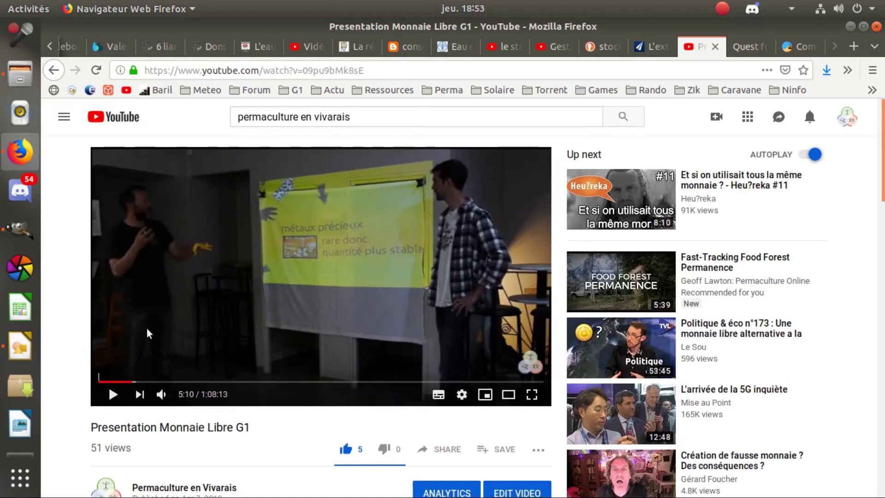
scroll(232, 401, down, 3)
scroll(225, 350, down, 2)
scroll(234, 361, up, 5)
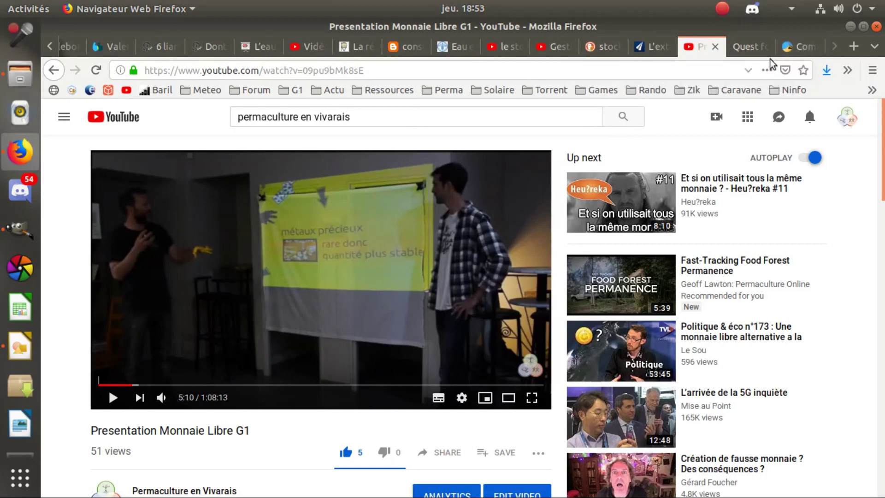
click(802, 47)
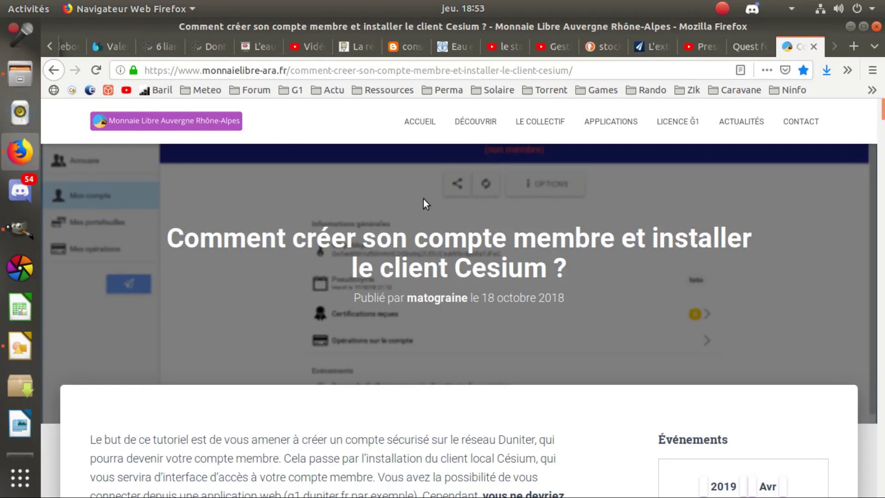
scroll(443, 267, down, 1)
scroll(443, 268, down, 1)
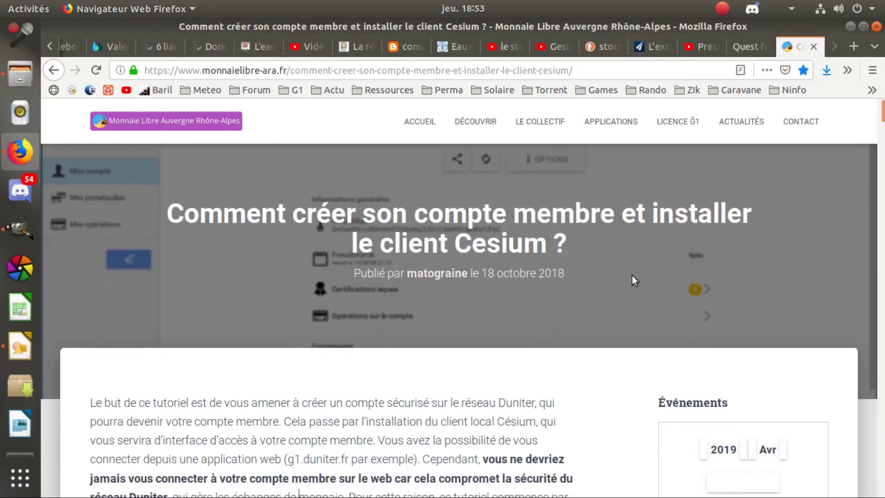
mouse_move(881, 112)
mouse_down()
mouse_move(883, 453)
mouse_move(882, 111)
mouse_up()
scroll(337, 269, down, 2)
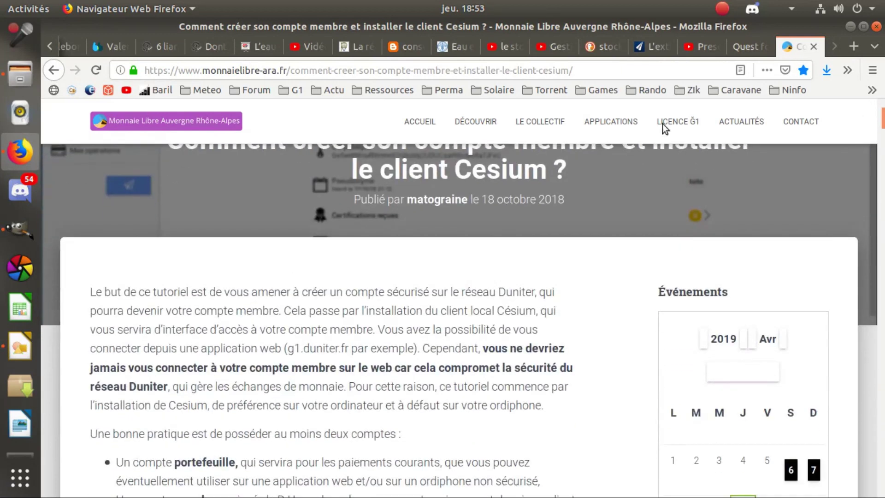
scroll(288, 245, down, 1)
scroll(288, 244, up, 5)
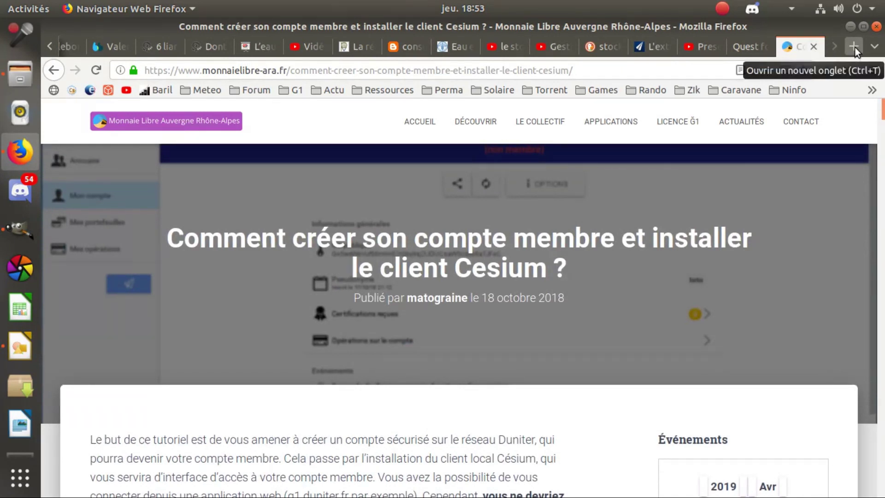
scroll(346, 303, down, 2)
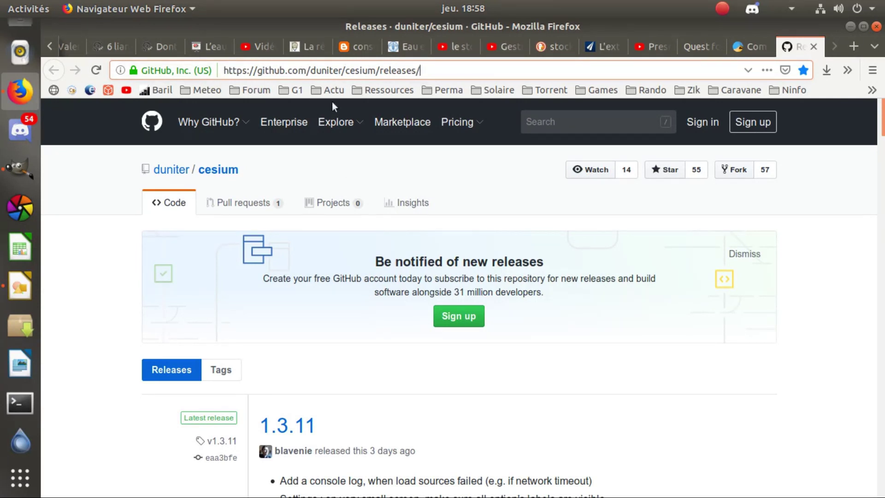
Download cesium-v1.3.11-web.zip (5,8 Mo) from the 1.3.11 release assets.
scroll(310, 233, down, 3)
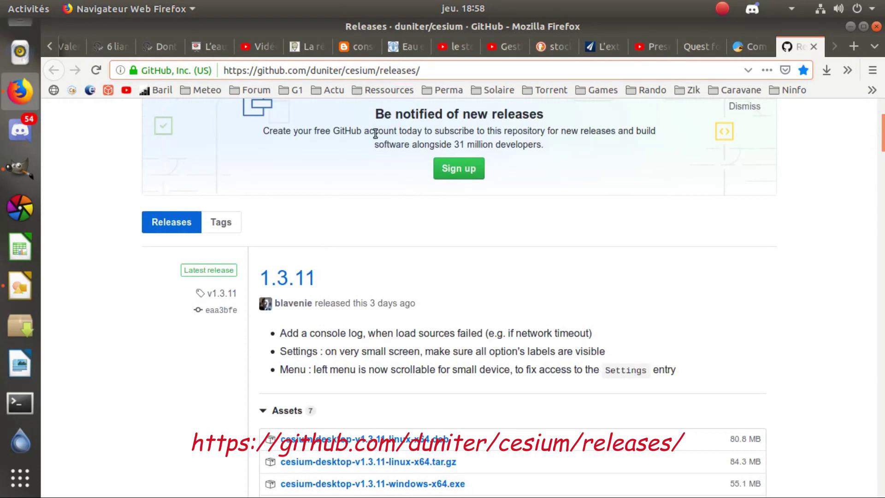
scroll(346, 265, down, 2)
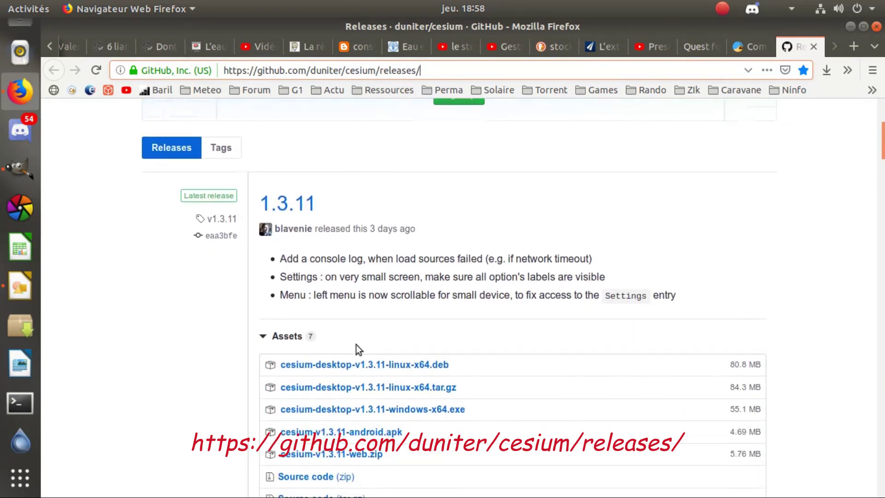
scroll(358, 349, down, 2)
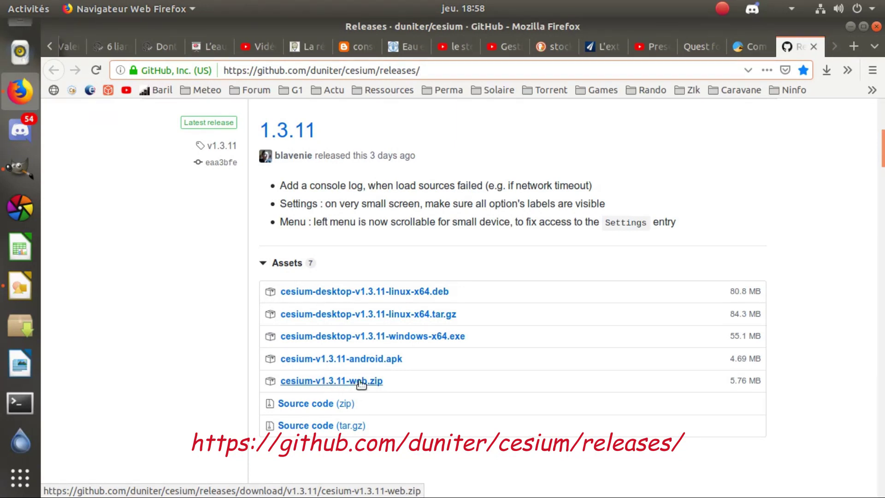
click(364, 381)
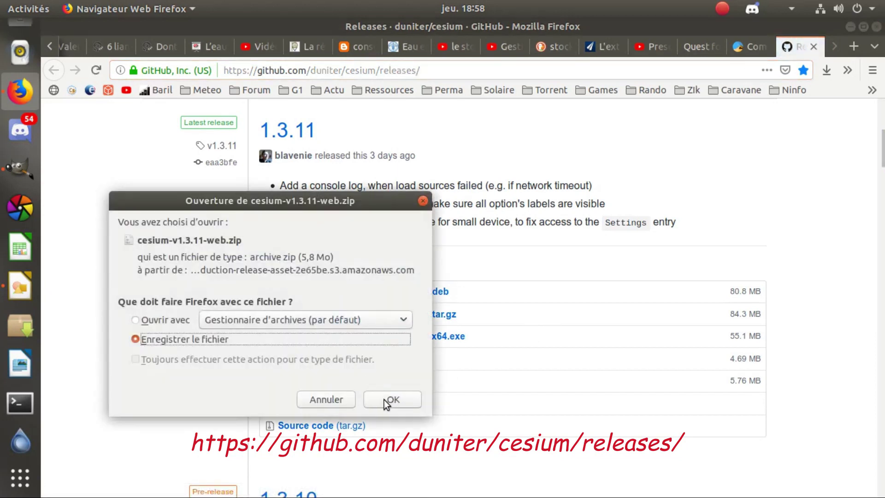
Save cesium-v1.3.11-web.zip to Téléchargements, replacing the old copy, and open it from downloads.
click(391, 399)
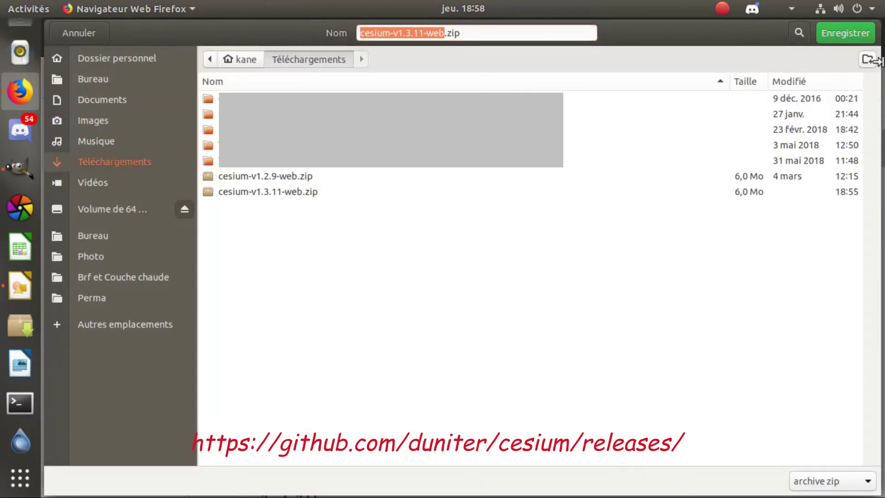
click(837, 36)
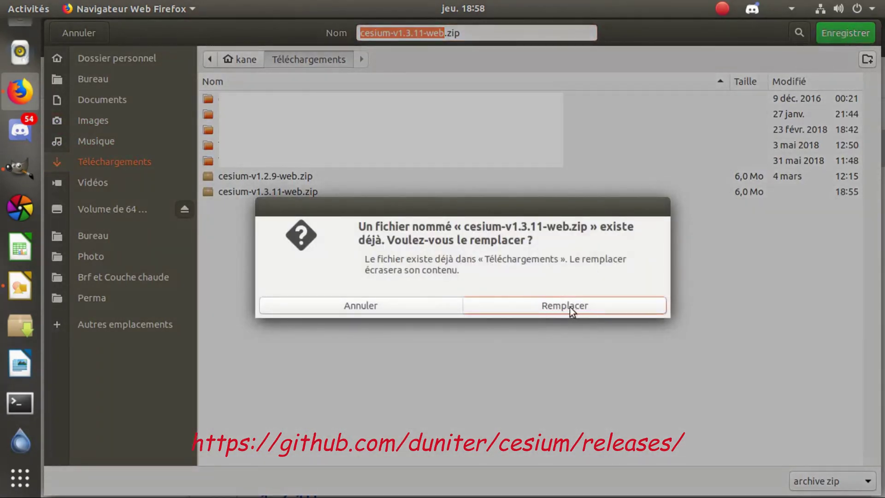
click(571, 302)
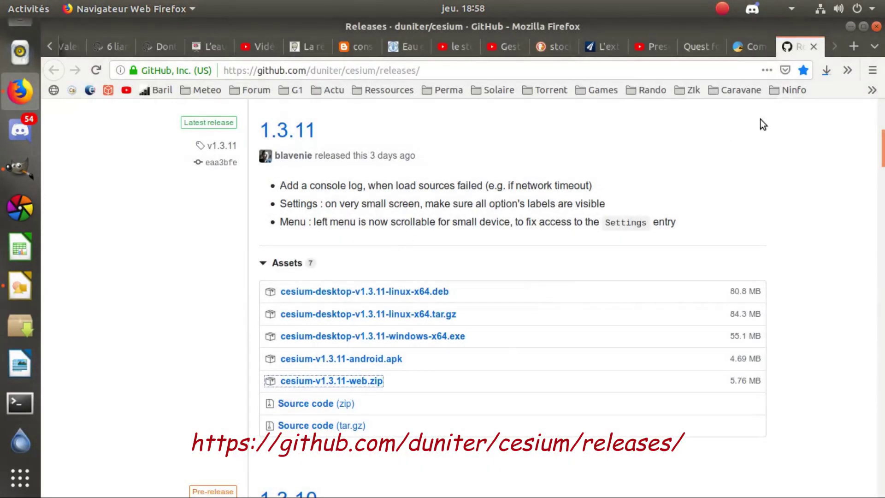
click(826, 72)
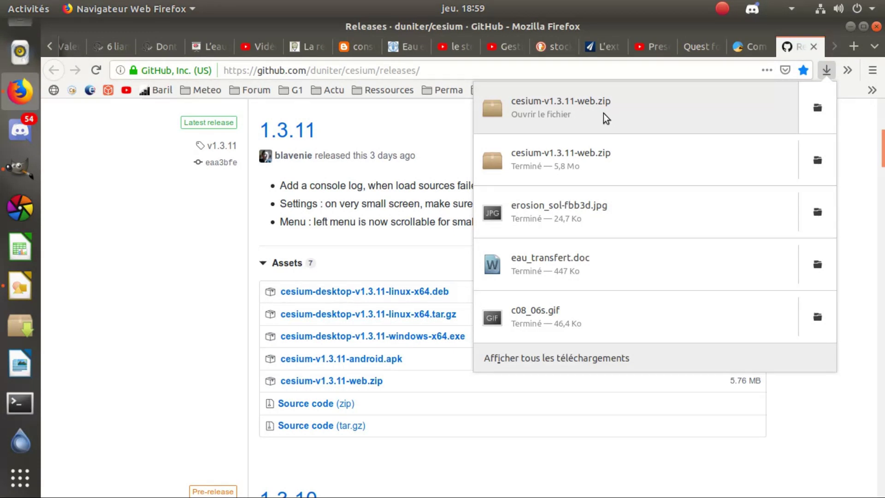
click(600, 111)
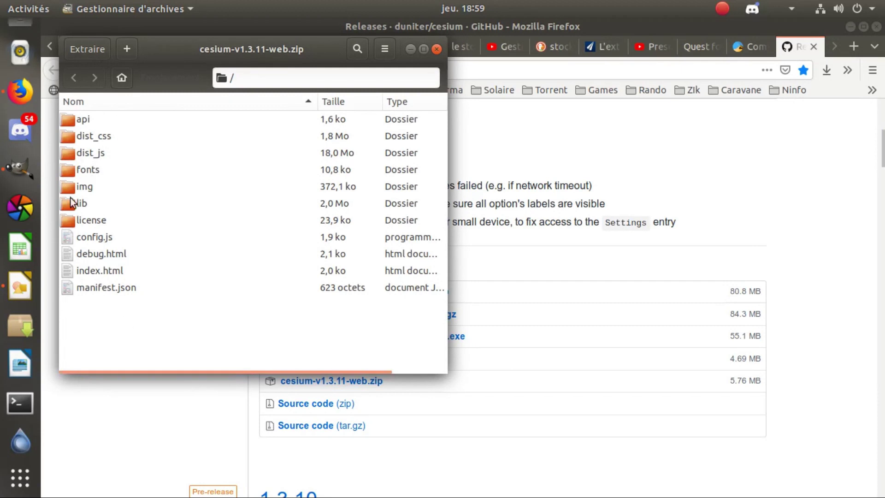
Extract the archive into a new 'Cesium Web' folder on the Bureau and dismiss the success message.
click(94, 51)
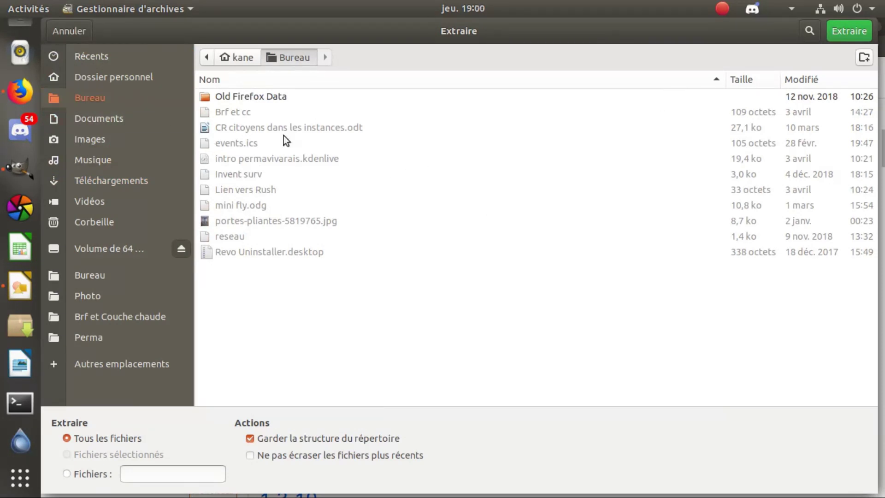
click(864, 58)
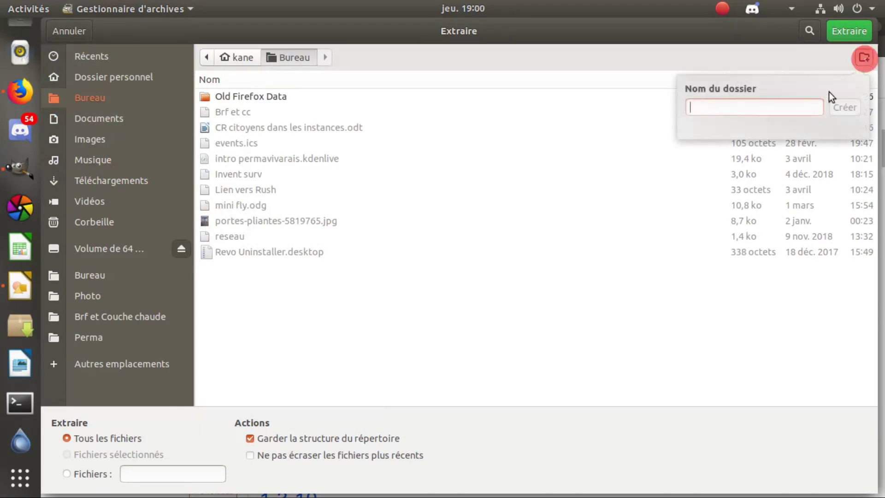
text(Ces)
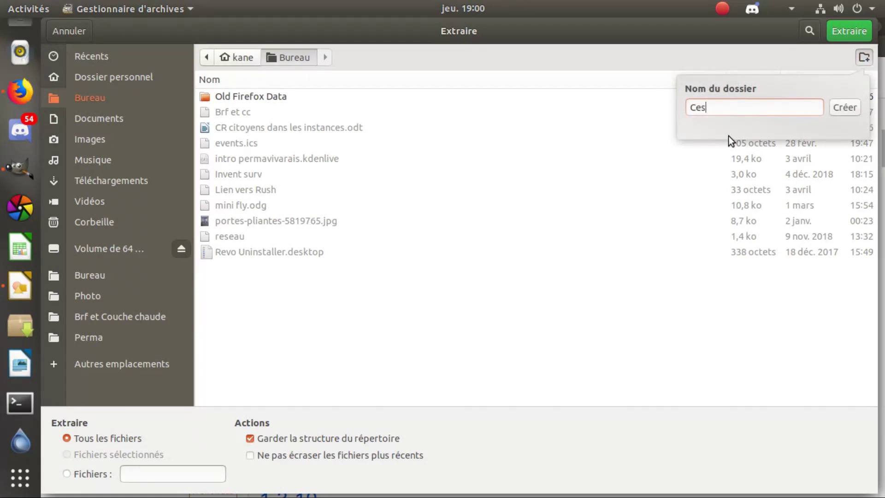
text(ium Web)
click(841, 108)
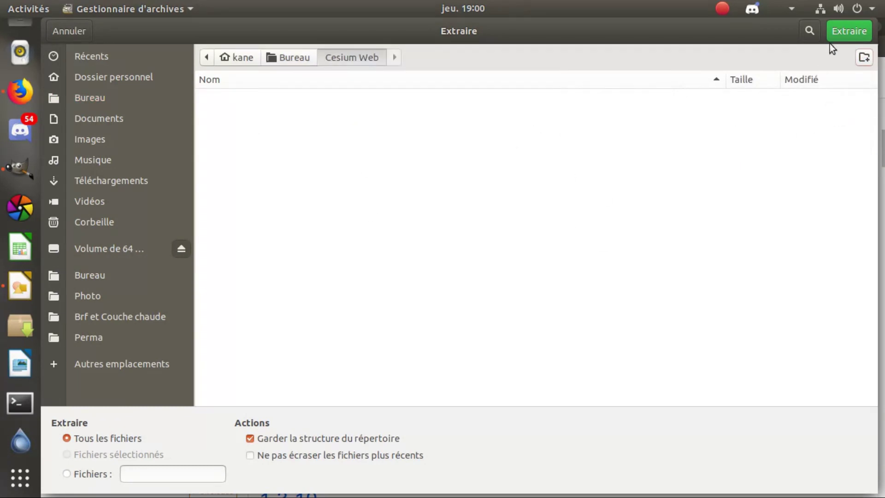
click(834, 32)
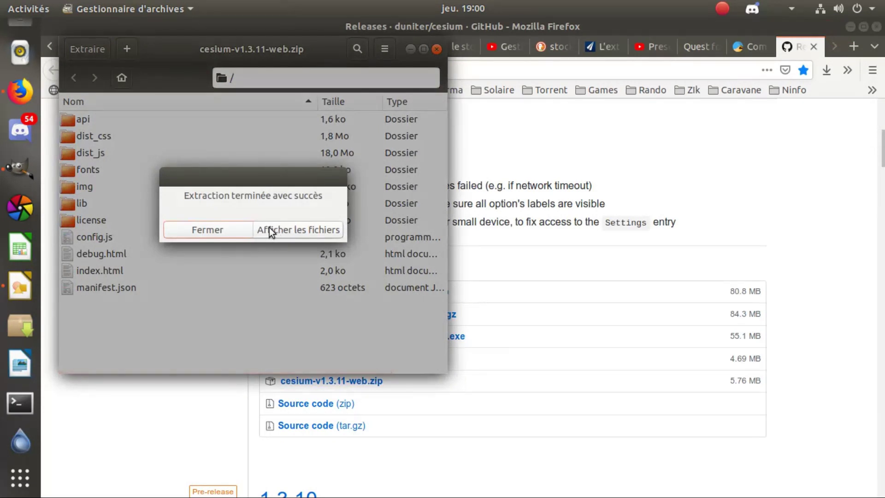
click(209, 230)
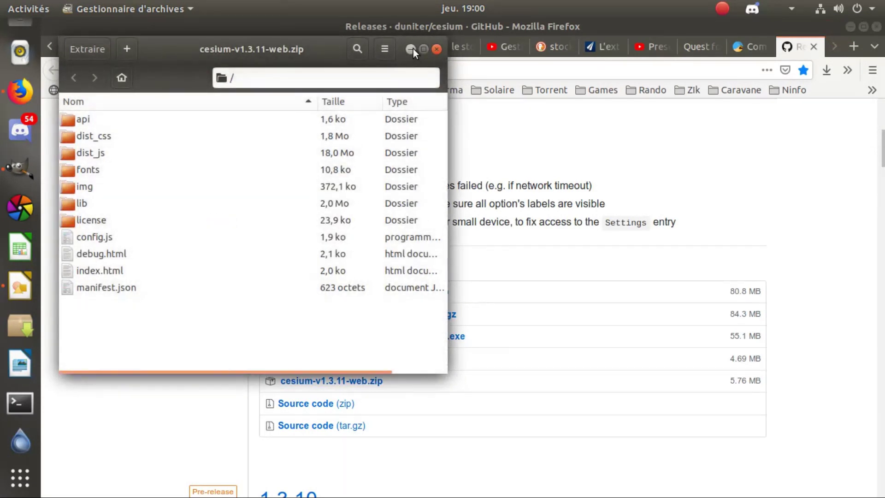
Close the archive manager and minimize Firefox and the recorder to reveal the desktop.
click(436, 49)
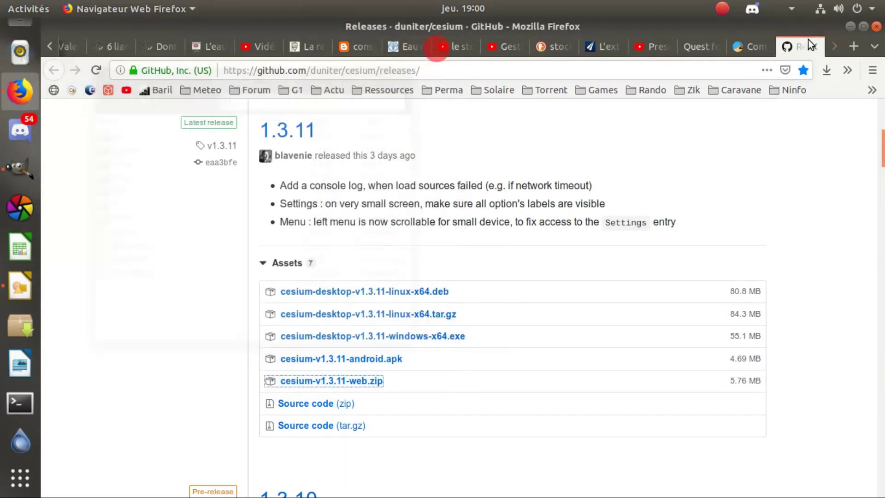
click(850, 25)
click(436, 128)
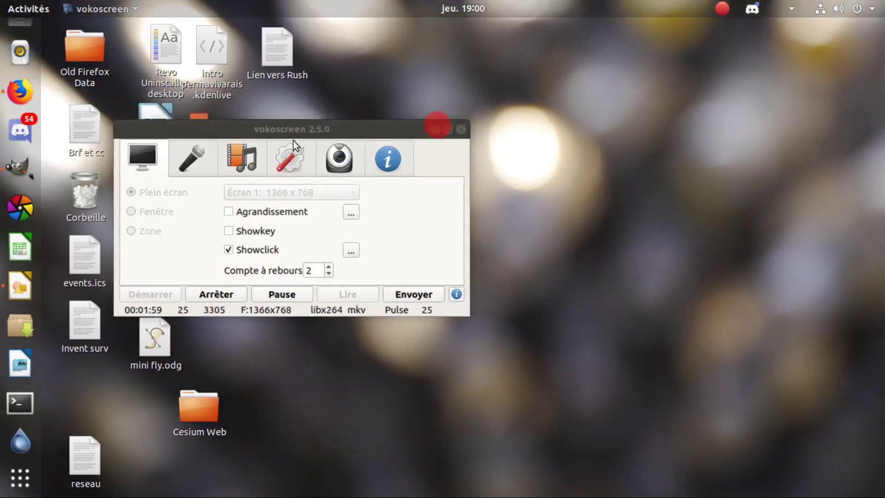
Open the Cesum web folder and launch its index.html in Firefox.
drag(199, 408, 419, 220)
double_click(405, 213)
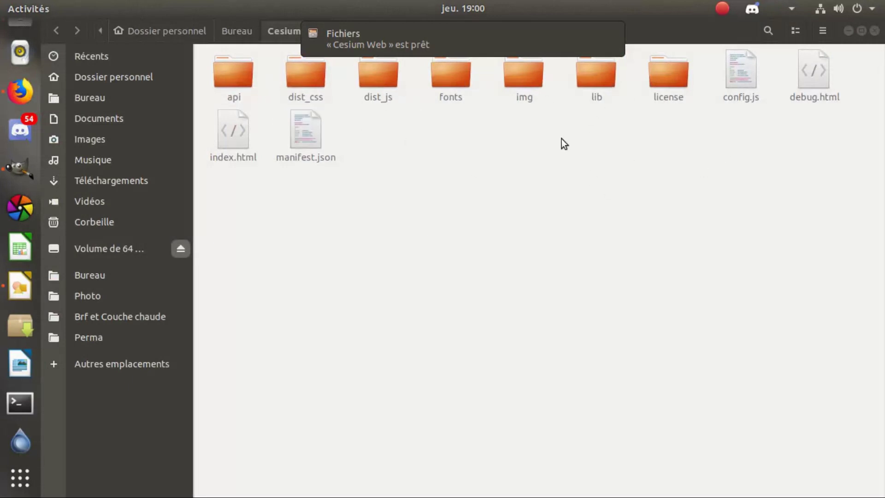
click(745, 121)
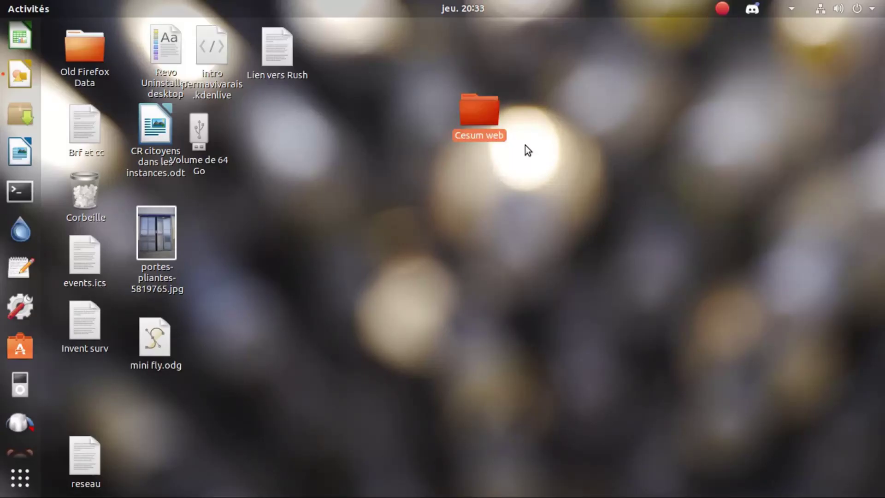
double_click(475, 117)
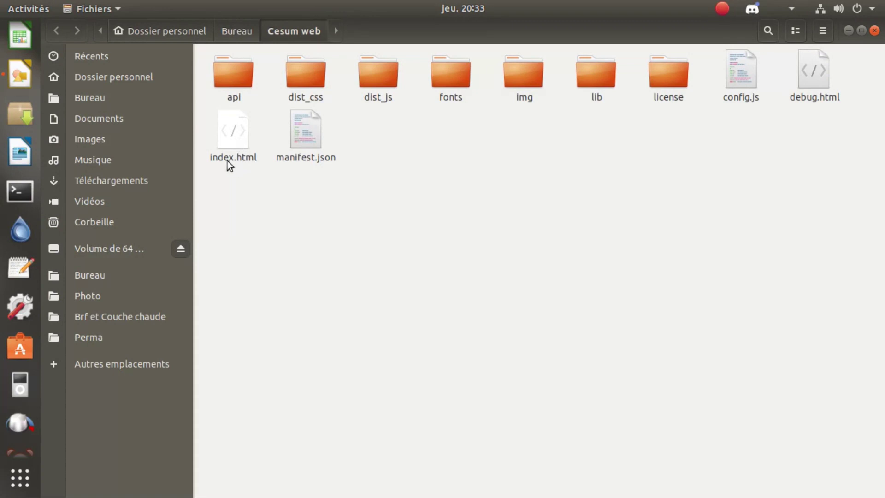
right_click(226, 139)
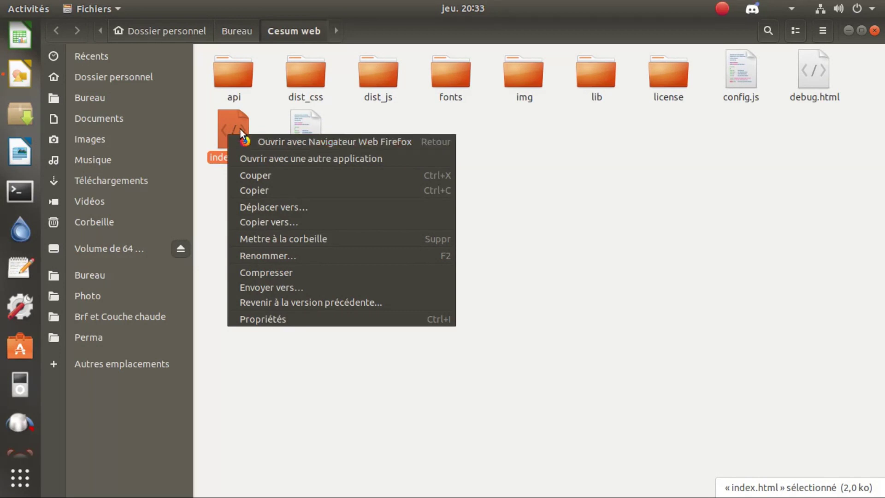
click(282, 141)
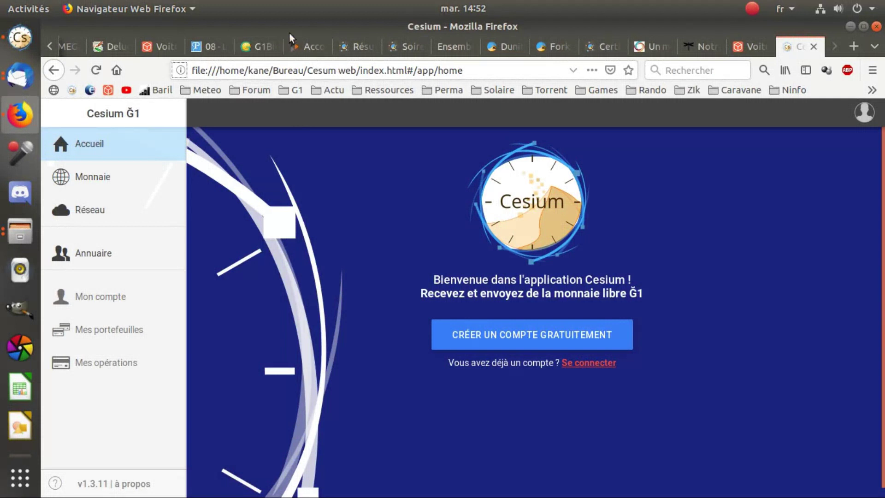
Bookmark the local Cesium page as 'Cesium' in the Menu des marque-pages folder.
key(alt)
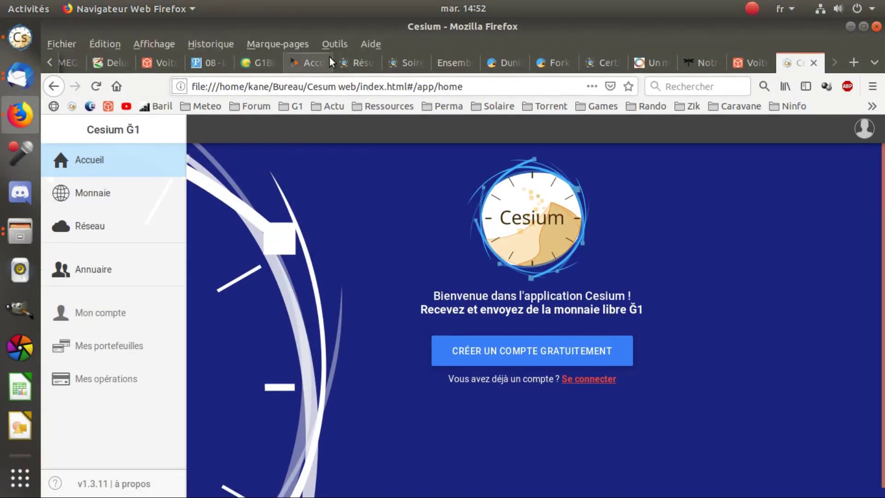
click(286, 44)
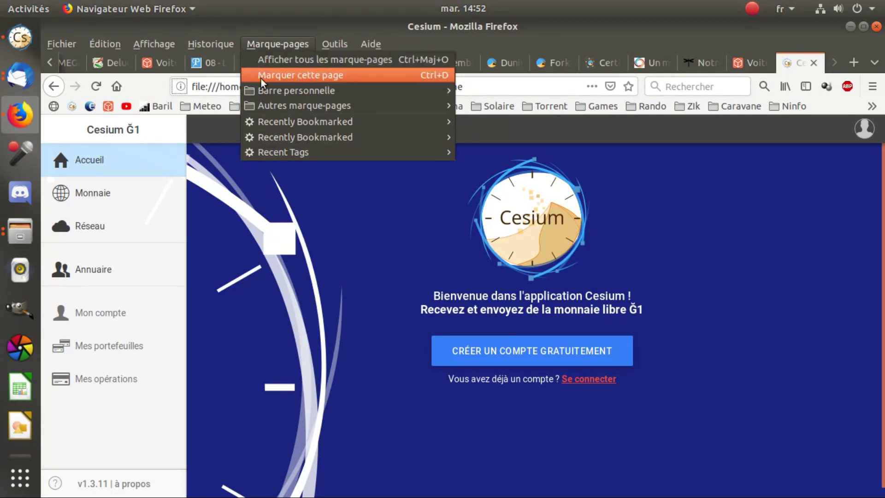
click(275, 76)
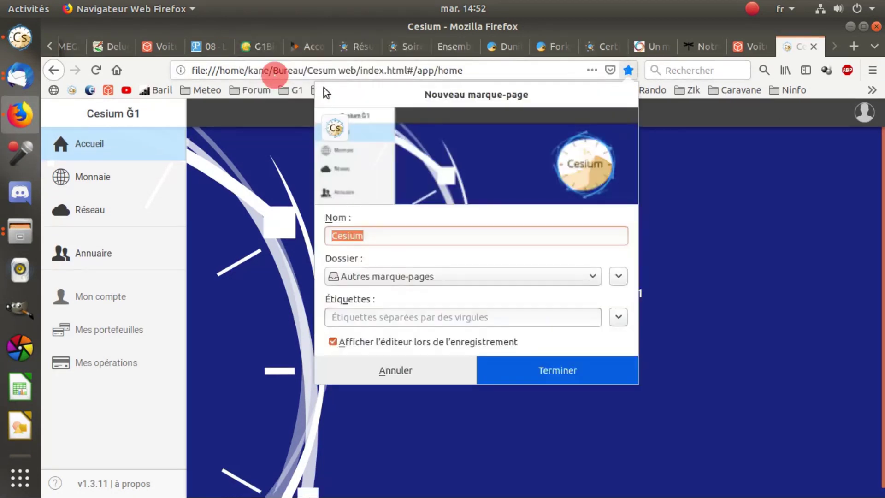
click(374, 278)
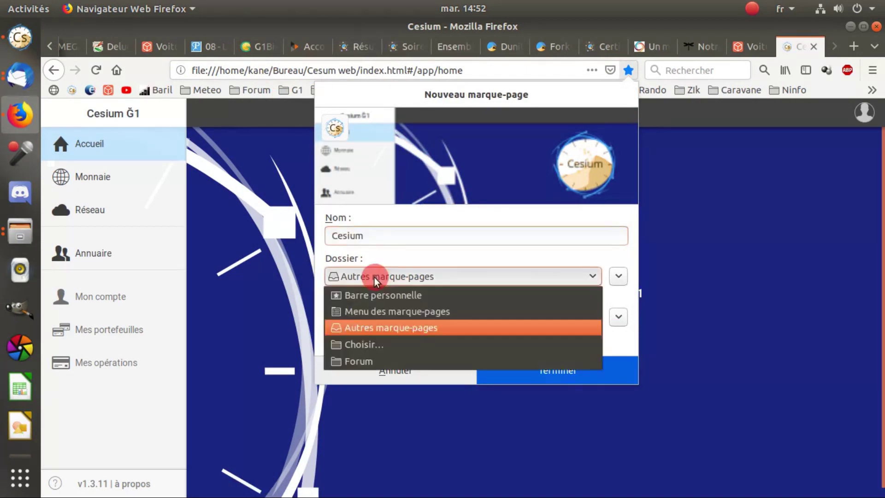
click(373, 312)
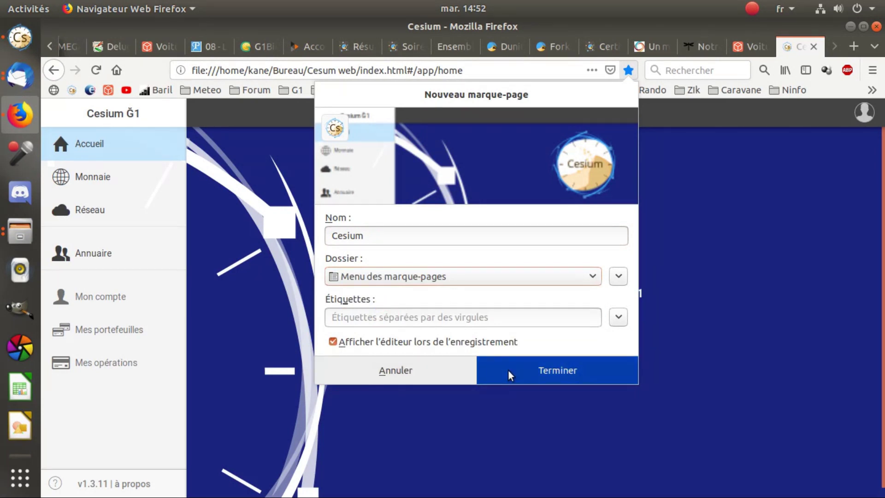
click(372, 235)
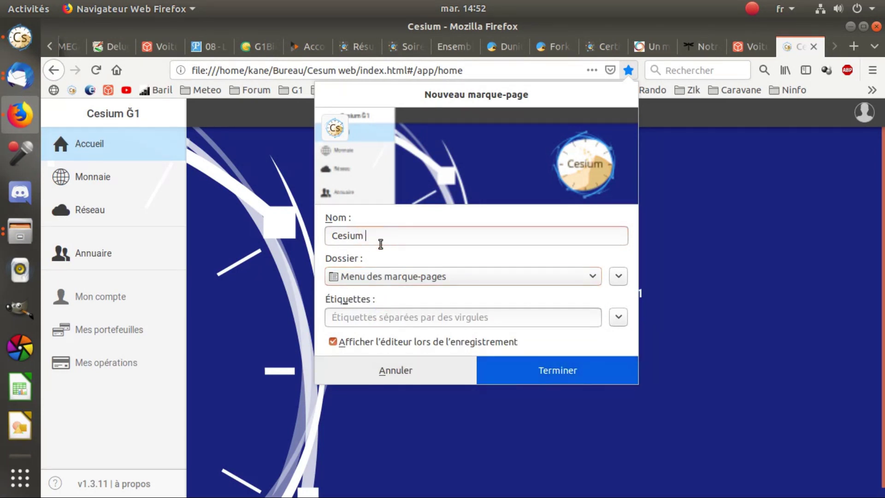
click(560, 368)
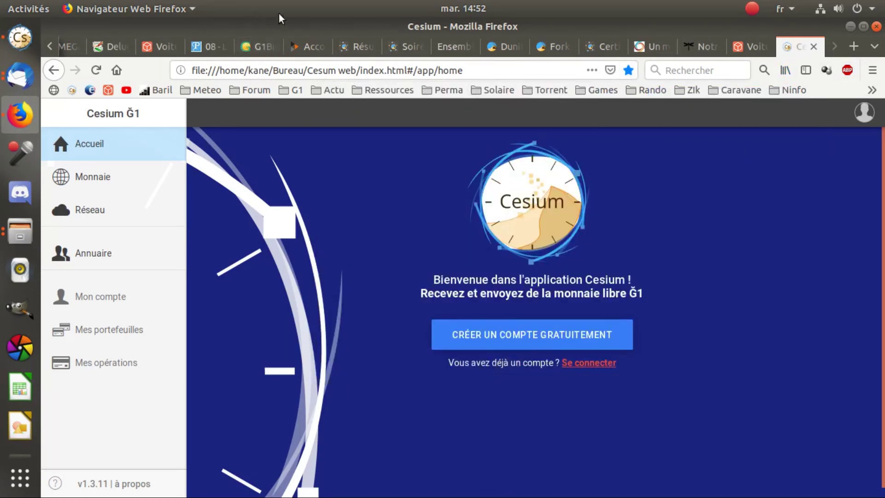
key(alt)
click(277, 40)
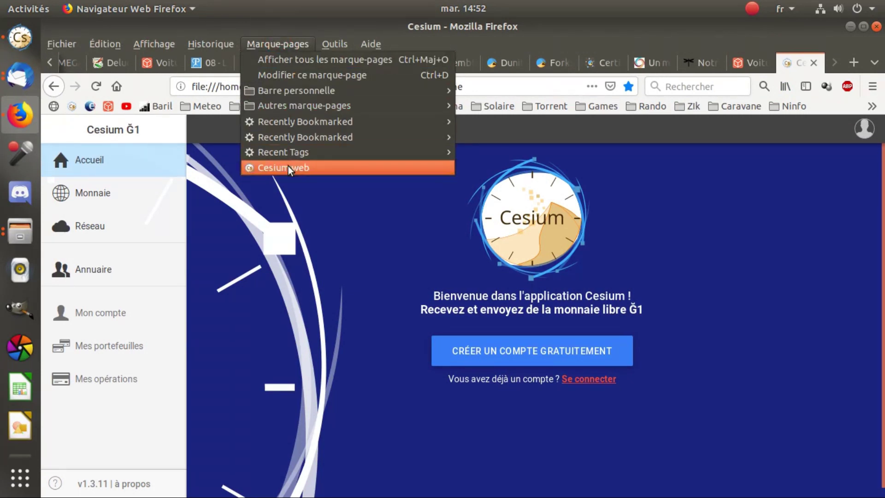
Add the Cesium page to the bookmarks toolbar between Meteo and Forum, then go to the Google home page.
key(Escape)
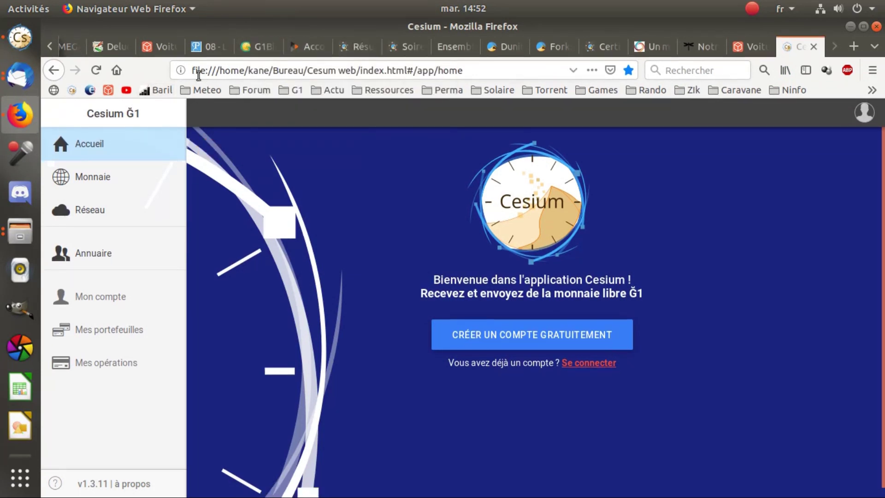
key(alt)
click(328, 40)
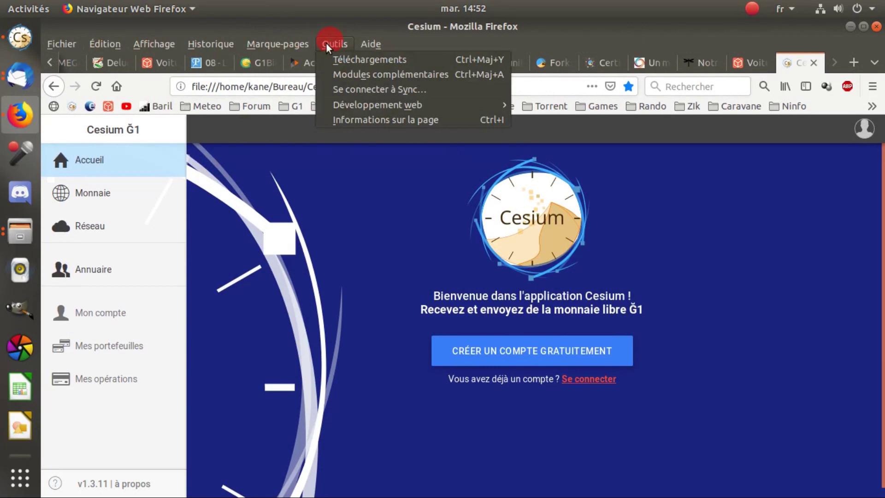
mouse_move(154, 44)
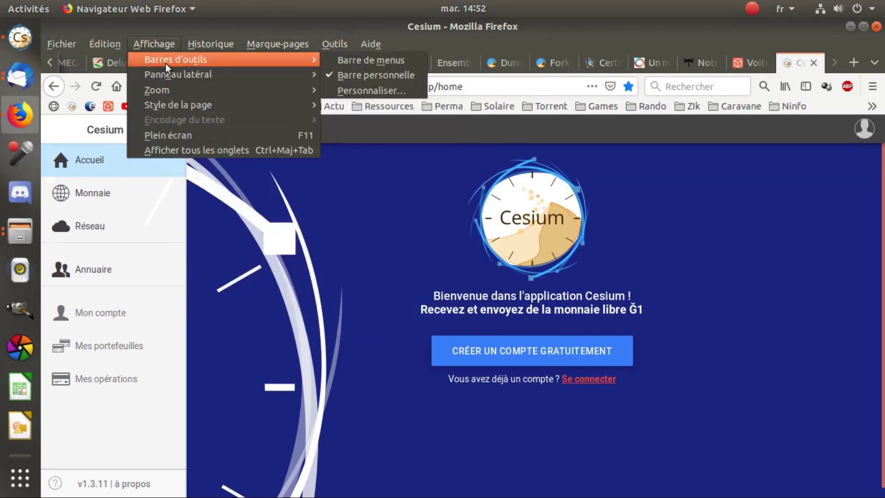
mouse_move(178, 61)
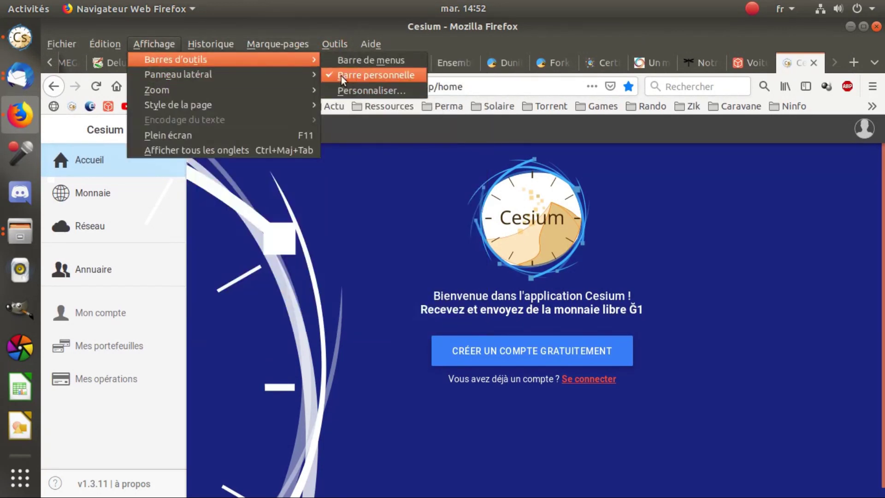
click(353, 159)
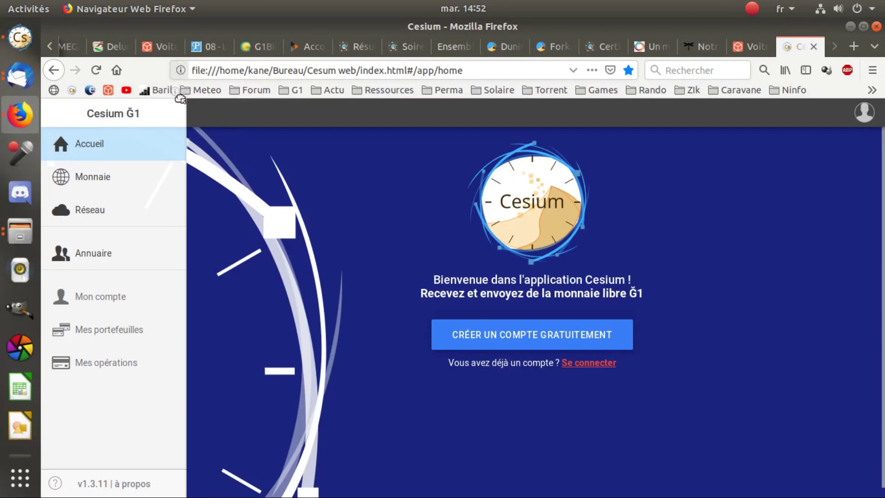
drag(226, 96, 230, 90)
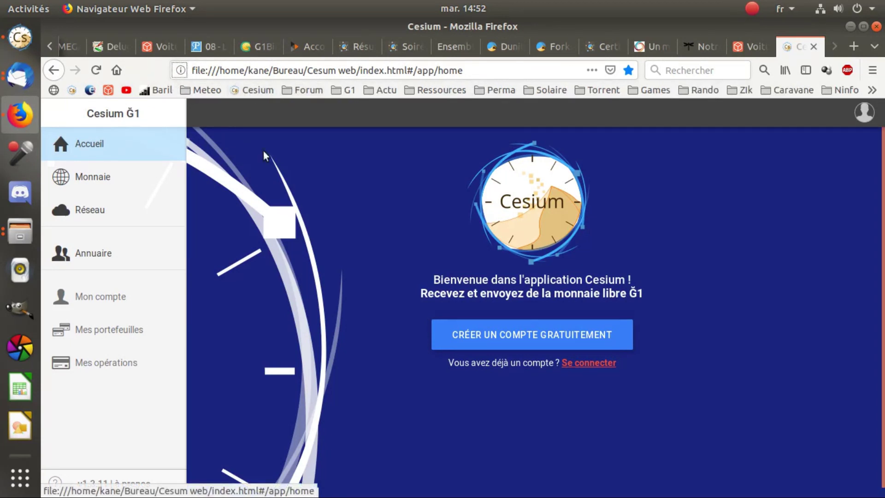
click(116, 71)
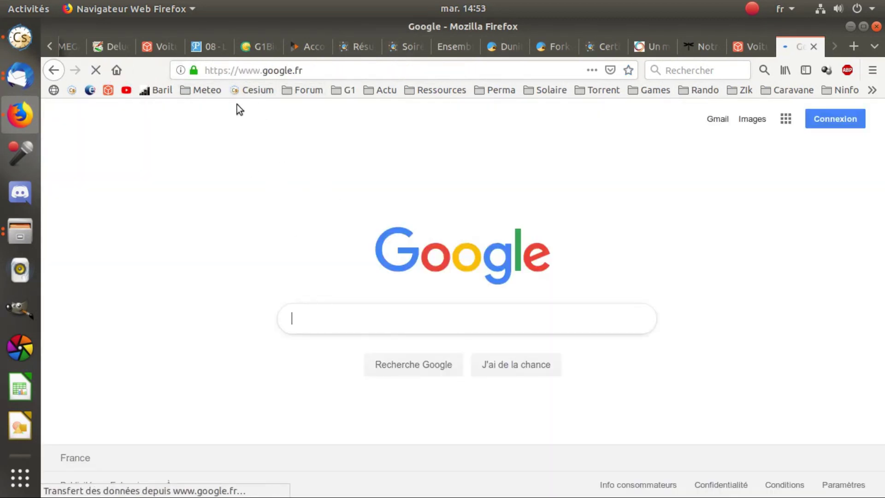
click(247, 94)
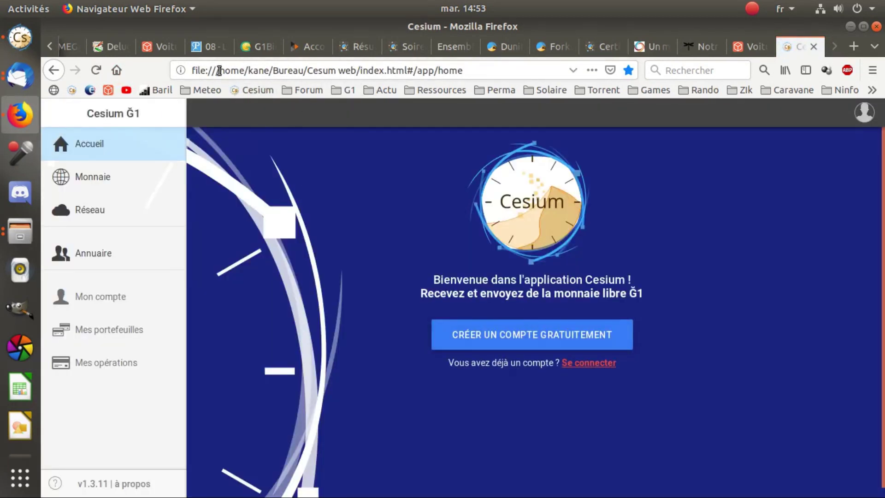
drag(191, 70, 449, 70)
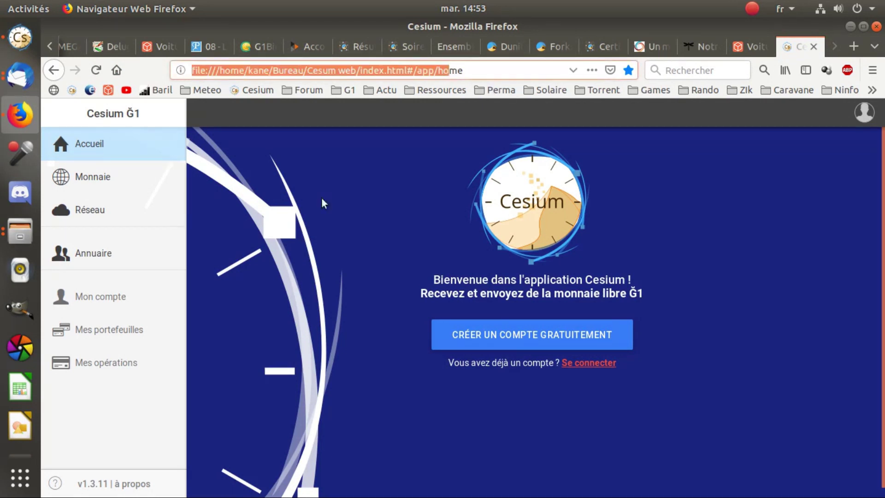
click(404, 203)
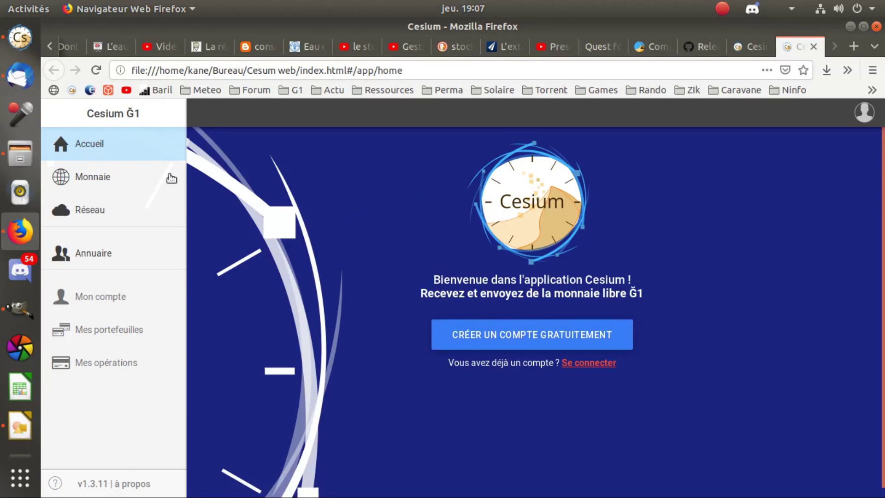
click(83, 179)
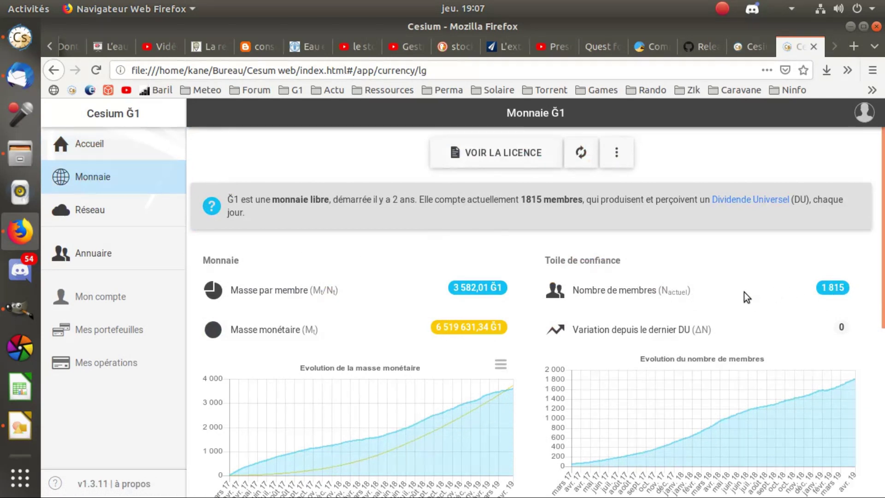
Turn on Afficher toutes les règles to list all web-of-trust rules on the Monnaie Ğ1 page.
scroll(616, 264, down, 1)
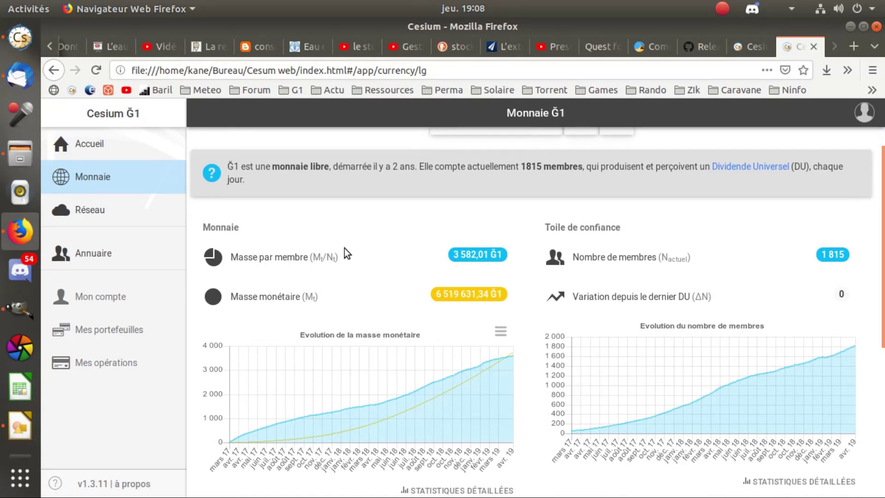
scroll(346, 245, down, 1)
scroll(364, 231, down, 1)
scroll(364, 230, down, 4)
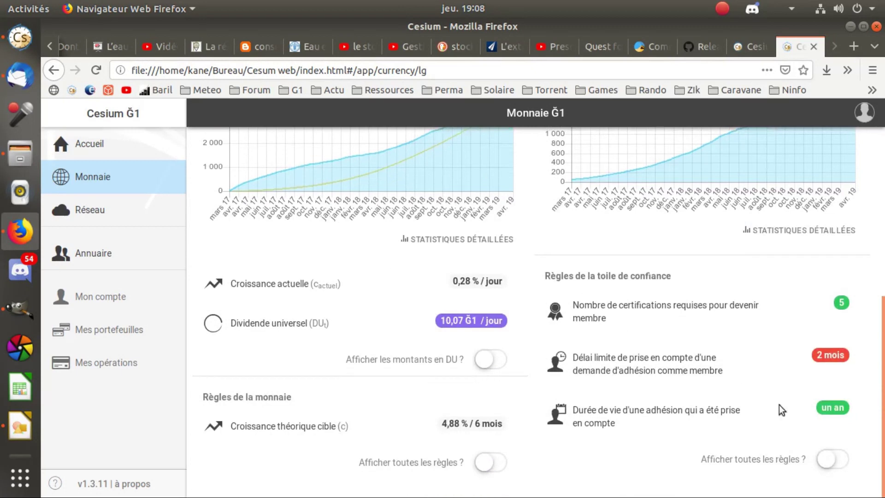
click(835, 457)
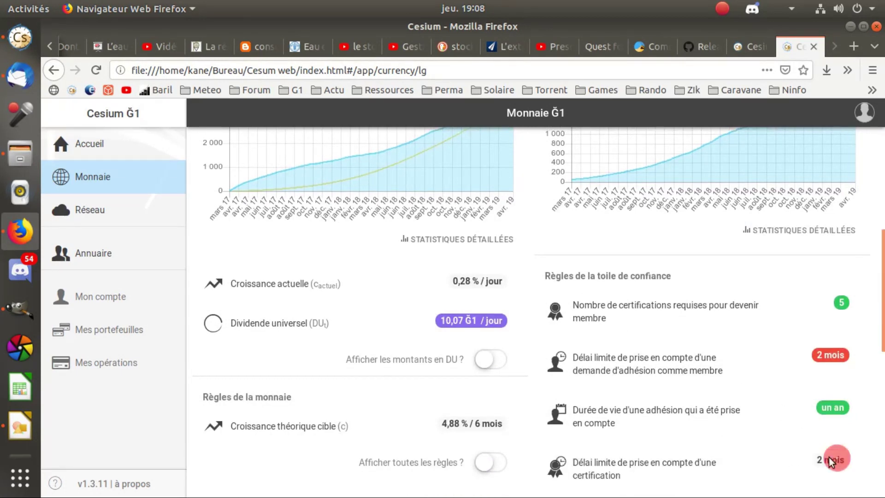
scroll(580, 252, down, 4)
scroll(531, 297, down, 6)
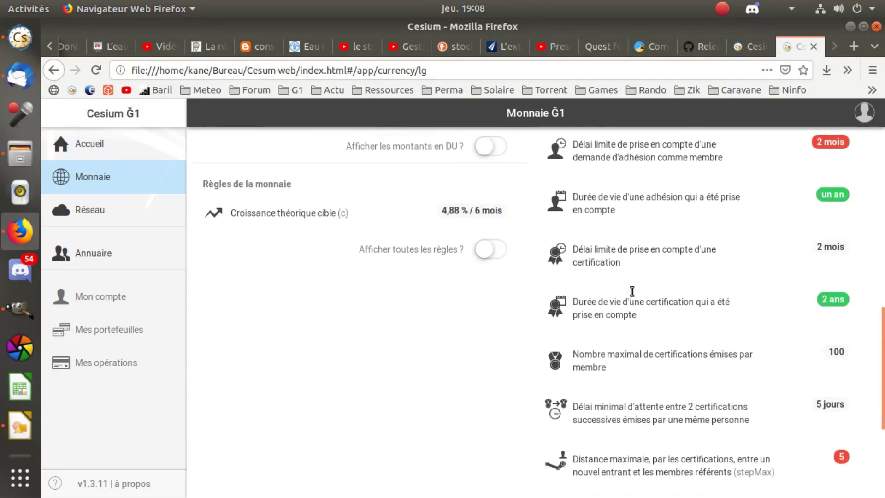
scroll(663, 359, down, 1)
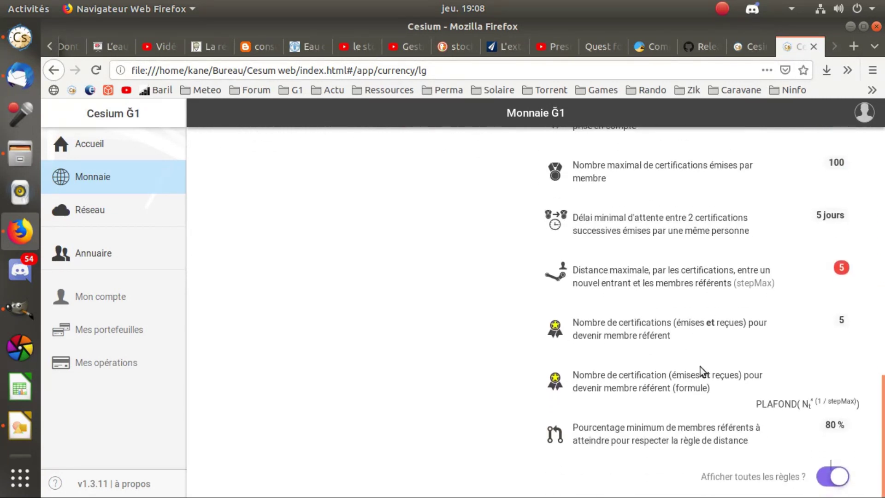
scroll(620, 373, up, 15)
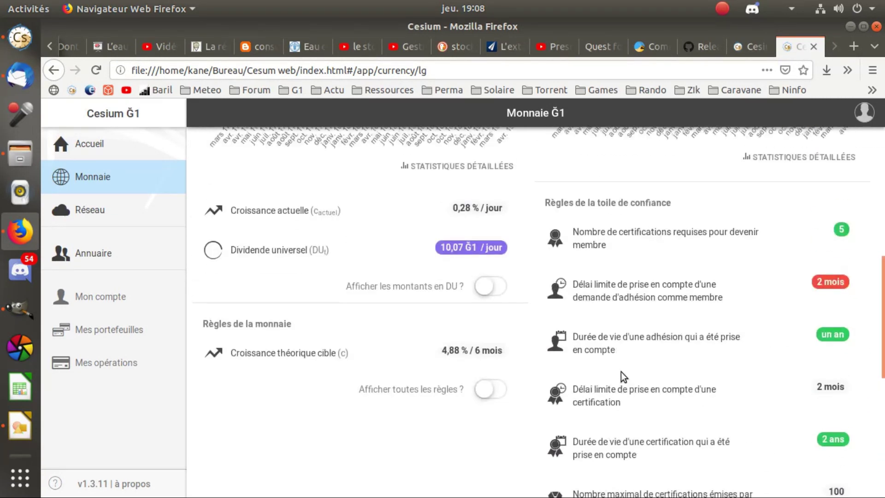
scroll(524, 338, up, 4)
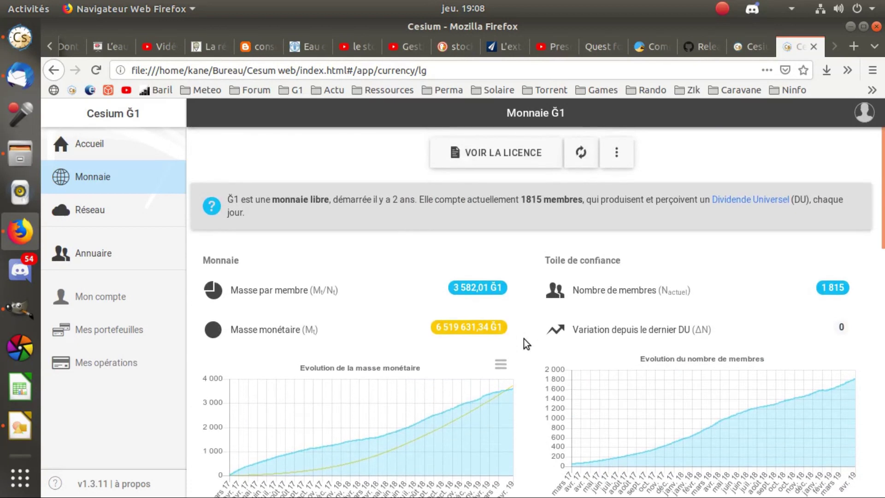
Open the Réseau page listing all 99 nodes and dismiss its help tip.
click(89, 211)
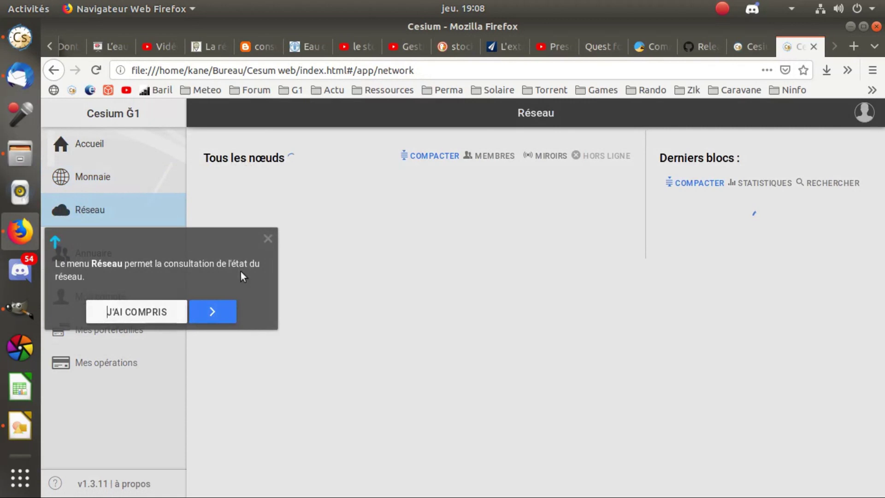
click(266, 236)
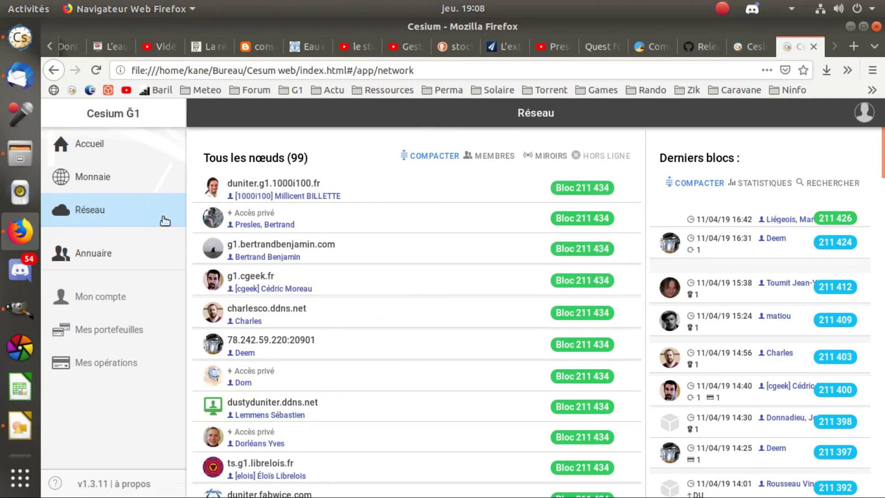
In the Annuaire, switch to Inscriptions en attente and browse the 77 pending registrations.
click(93, 258)
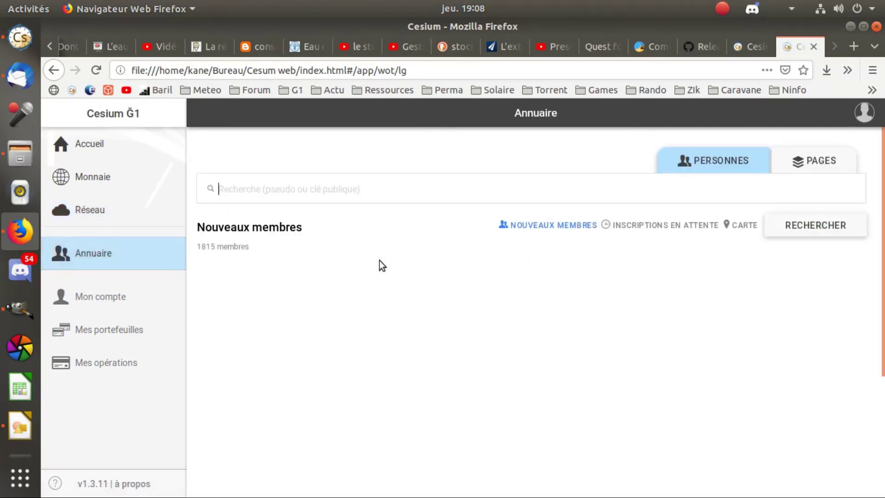
scroll(248, 212, down, 1)
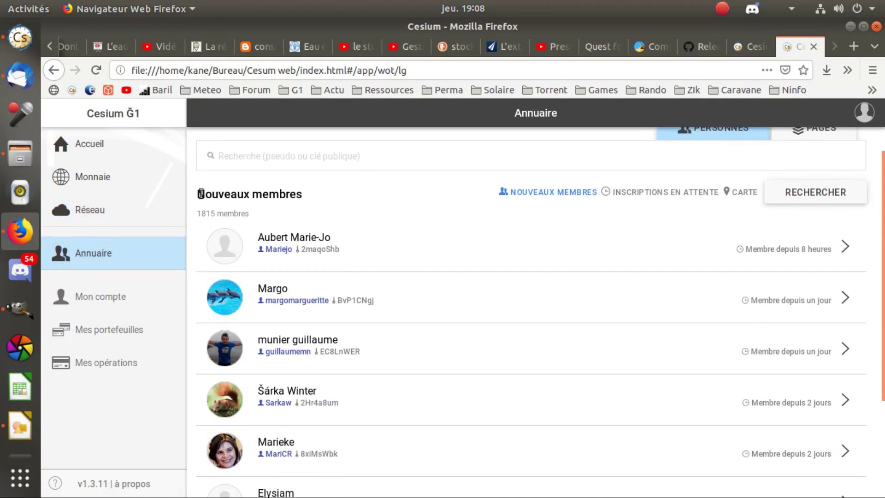
scroll(404, 332, down, 1)
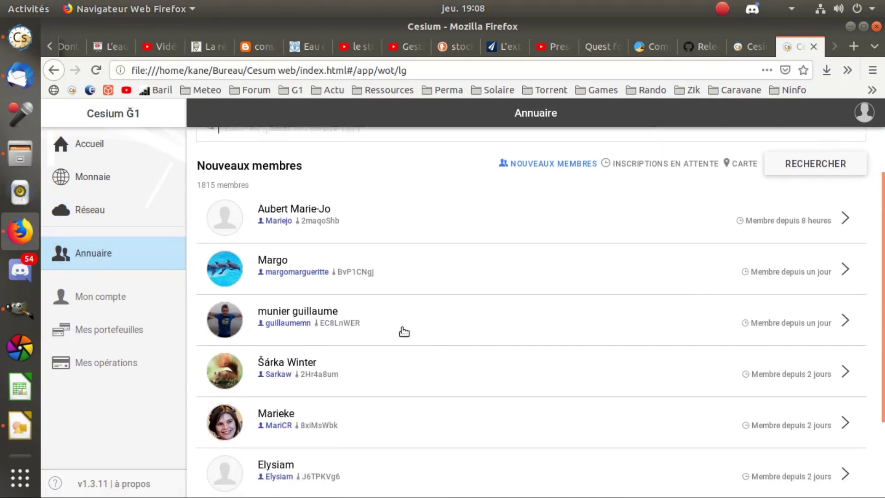
scroll(364, 289, down, 4)
scroll(442, 329, up, 6)
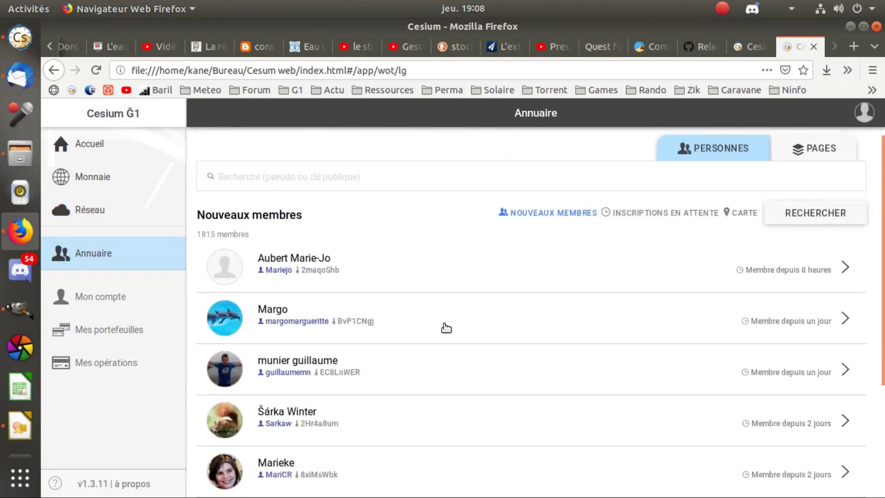
click(642, 227)
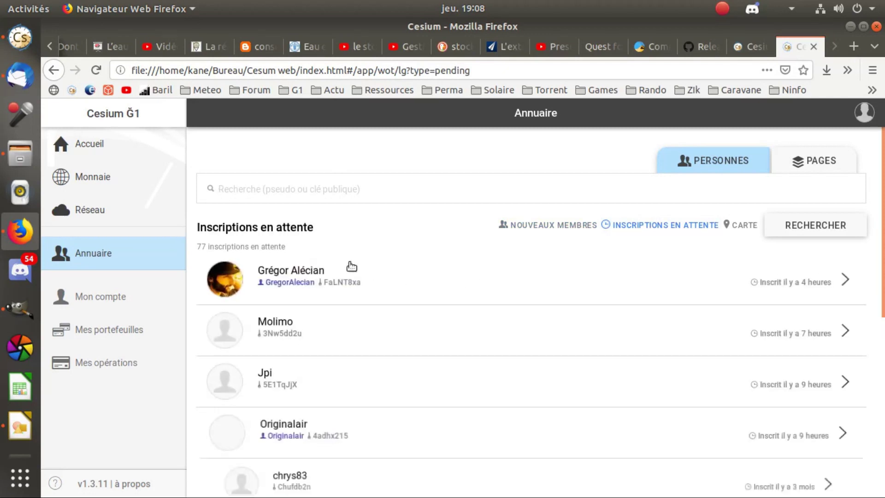
scroll(339, 355, down, 2)
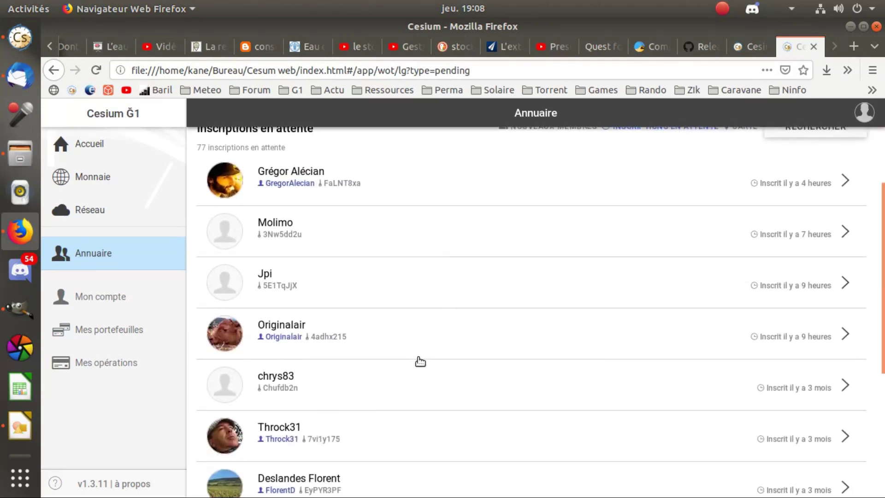
scroll(420, 358, down, 4)
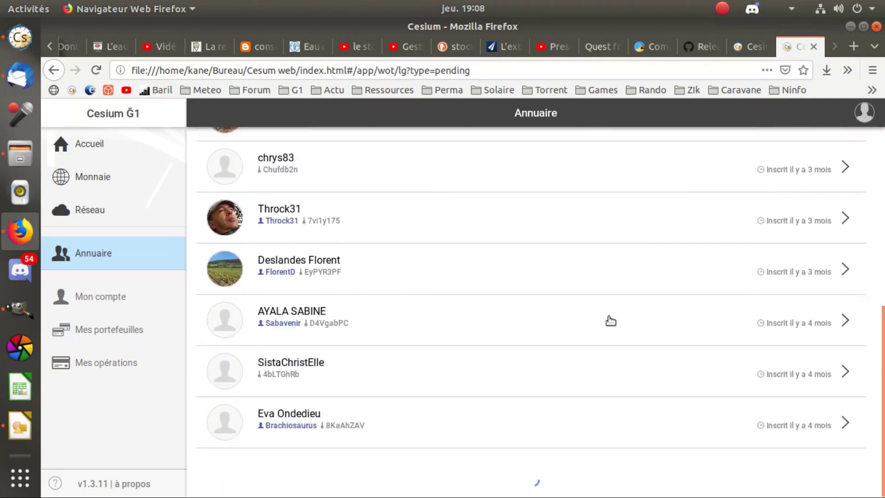
scroll(608, 318, up, 7)
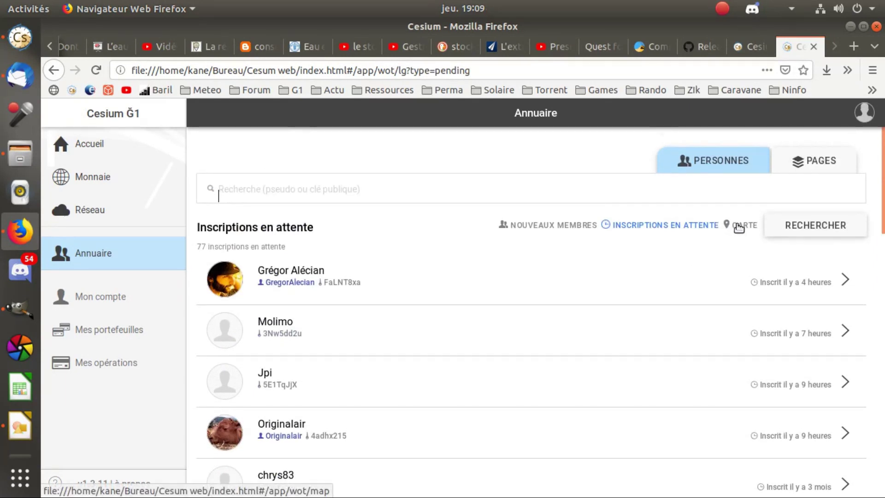
Display the member map of France and zoom in around Lyon.
click(744, 227)
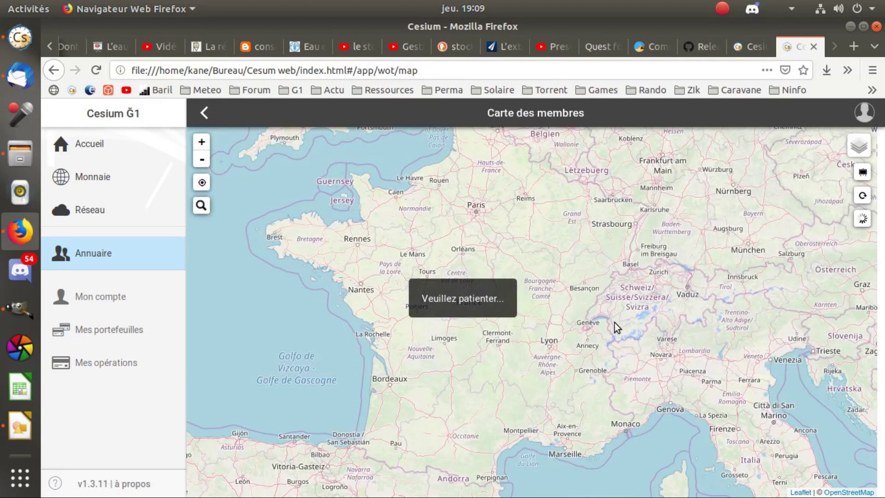
double_click(529, 370)
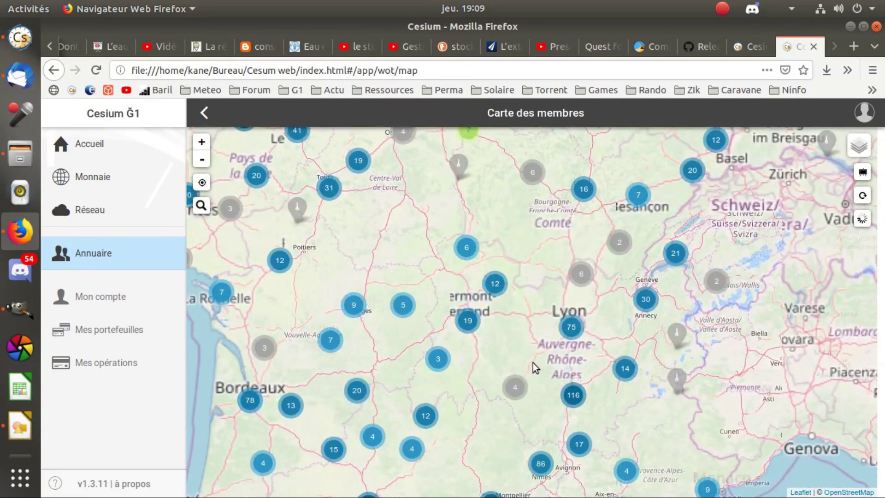
scroll(543, 369, up, 3)
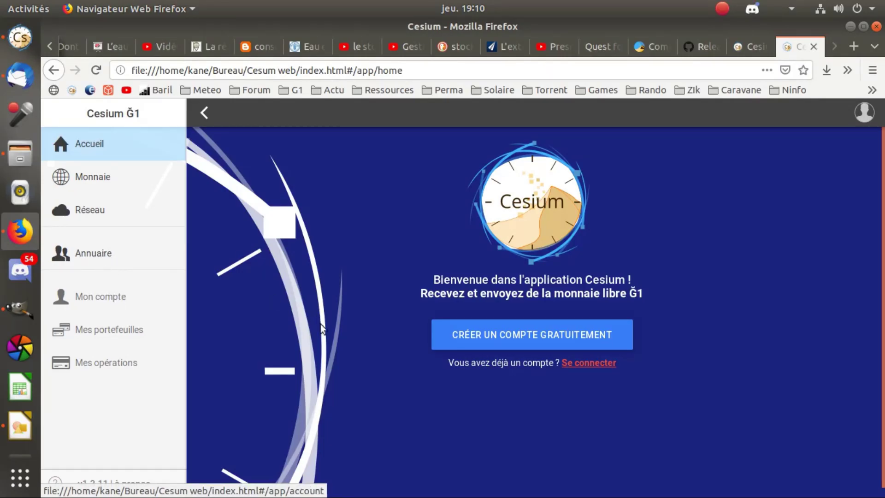
Start creating a free account and begin the guided Création de compte steps.
click(479, 336)
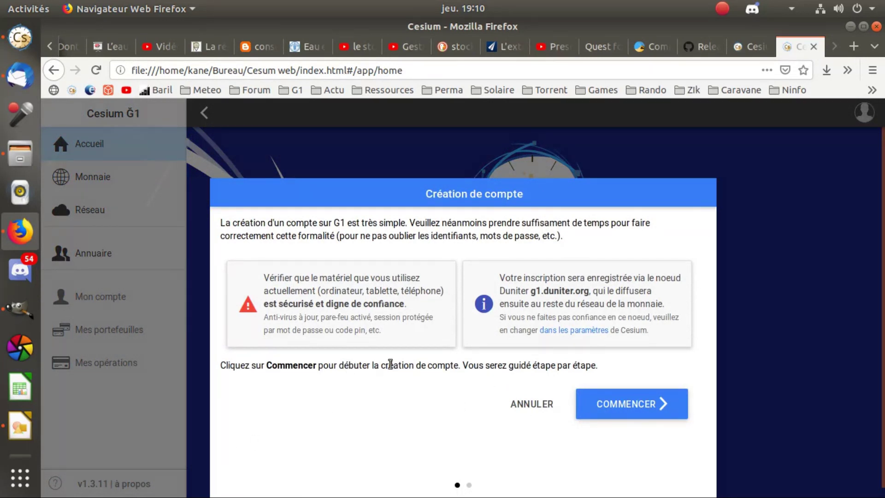
click(612, 405)
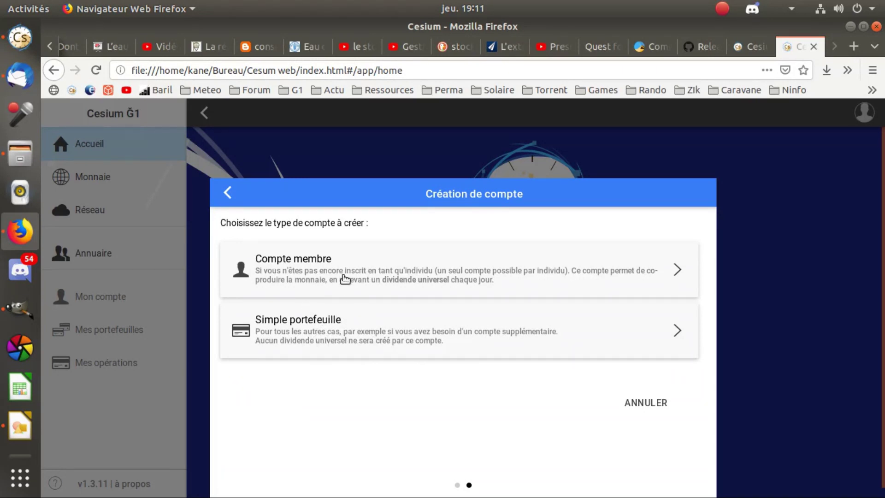
Choose Compte membre and read the Ğ1 licence through to its software-licence section.
click(297, 271)
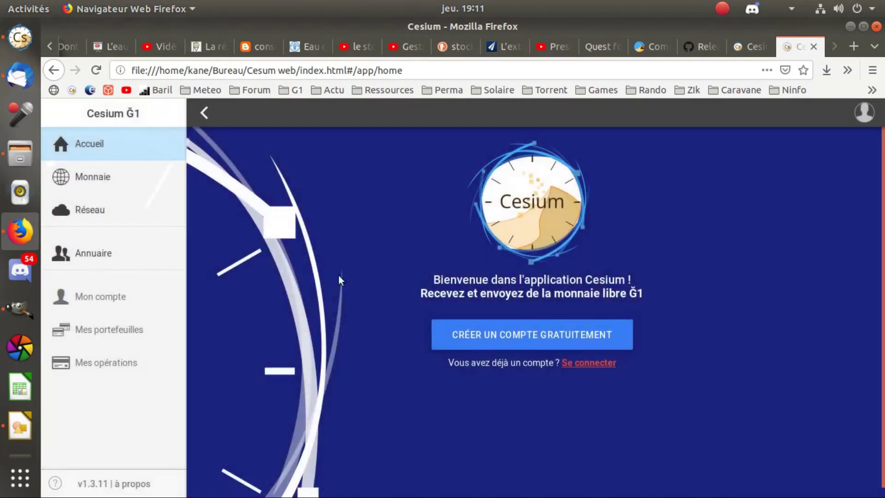
scroll(400, 289, down, 3)
scroll(400, 289, up, 2)
scroll(400, 289, down, 10)
scroll(407, 289, down, 6)
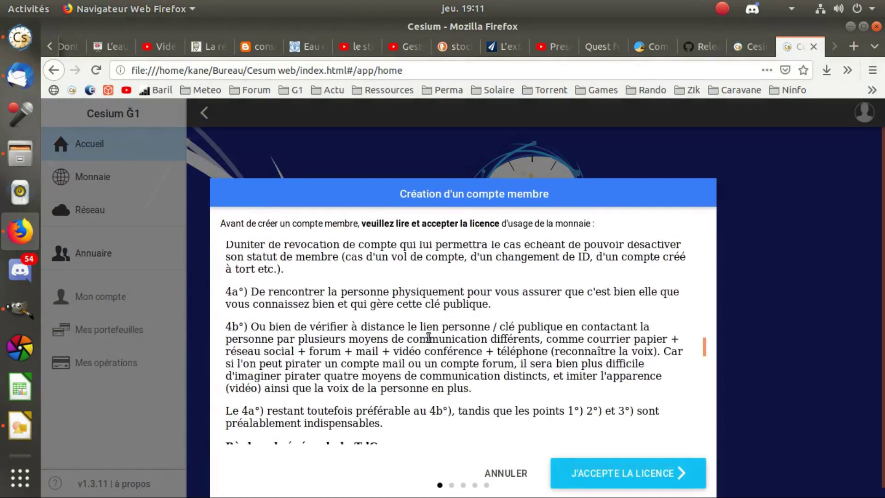
scroll(429, 338, down, 8)
scroll(452, 323, down, 8)
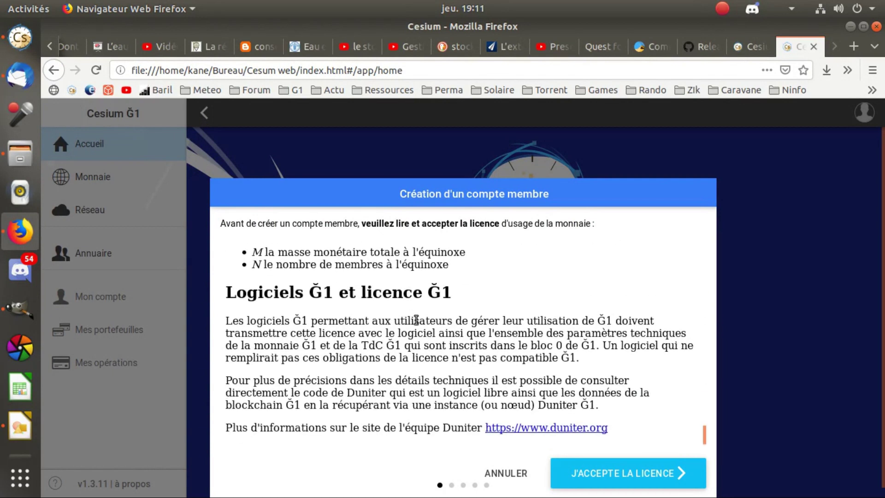
scroll(405, 276, up, 5)
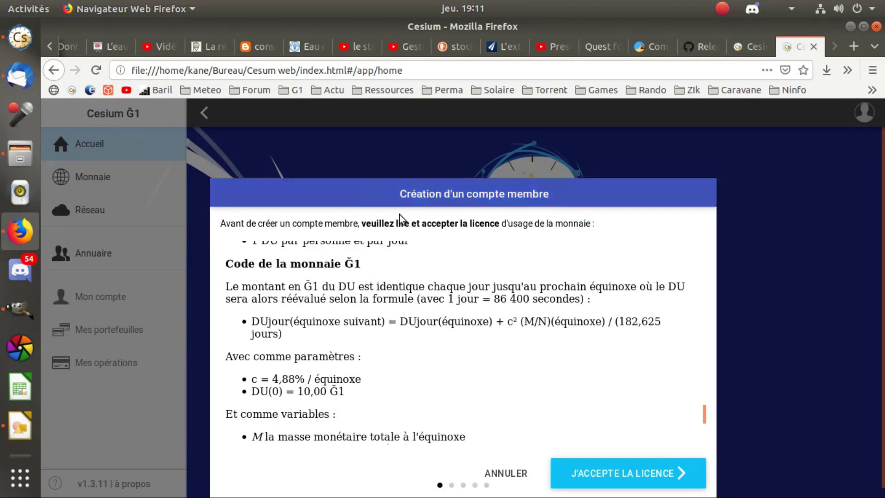
scroll(364, 275, down, 3)
scroll(361, 277, up, 2)
scroll(358, 284, down, 3)
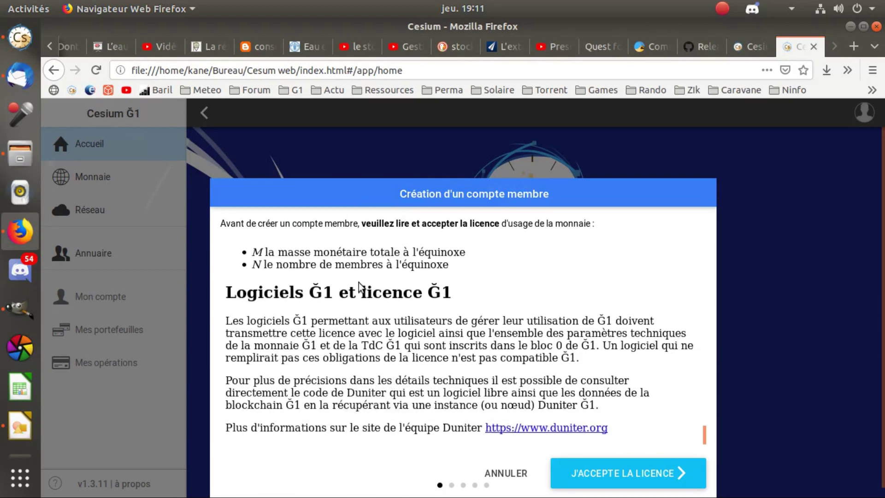
Accept the Ğ1 licence and confirm an available pseudonym for the member account.
click(620, 475)
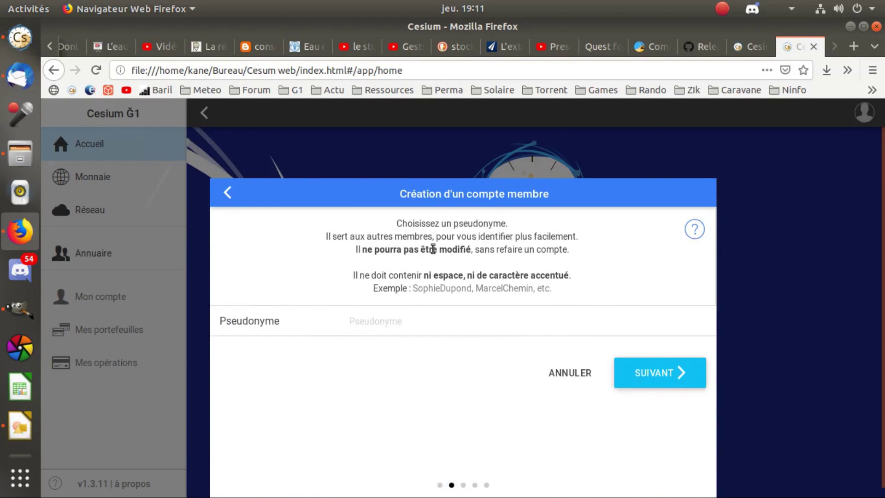
click(385, 320)
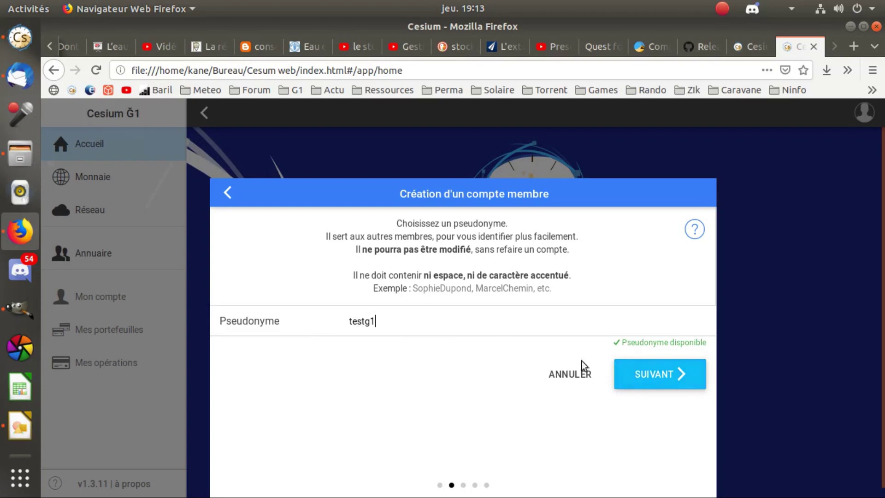
click(672, 375)
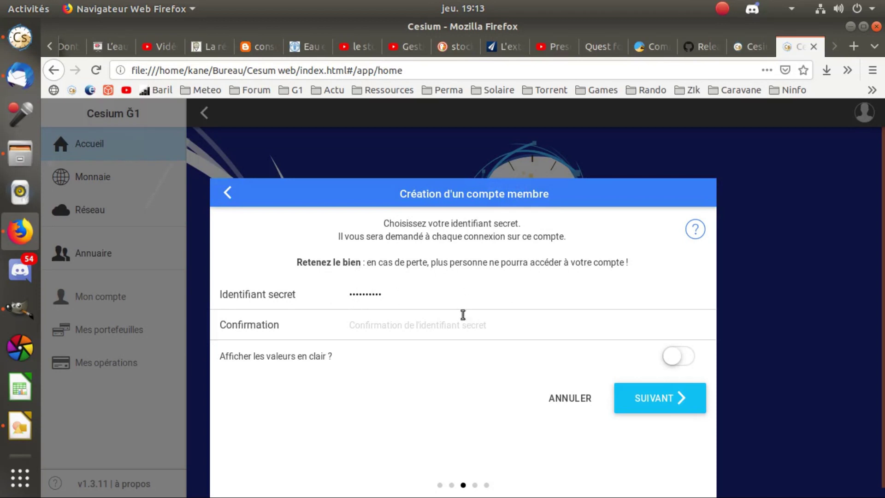
Select the secret identifier entry, then switch to the Monnaie Libre tutorial tab.
click(382, 296)
double_click(393, 298)
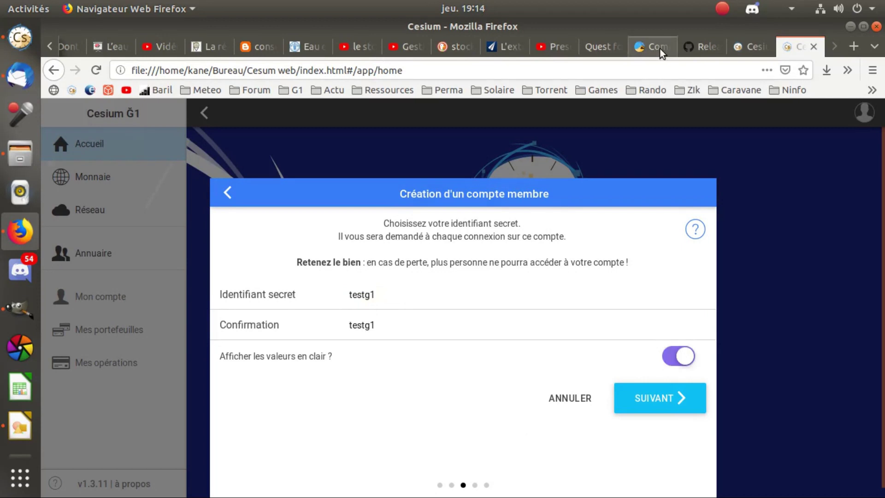
click(659, 49)
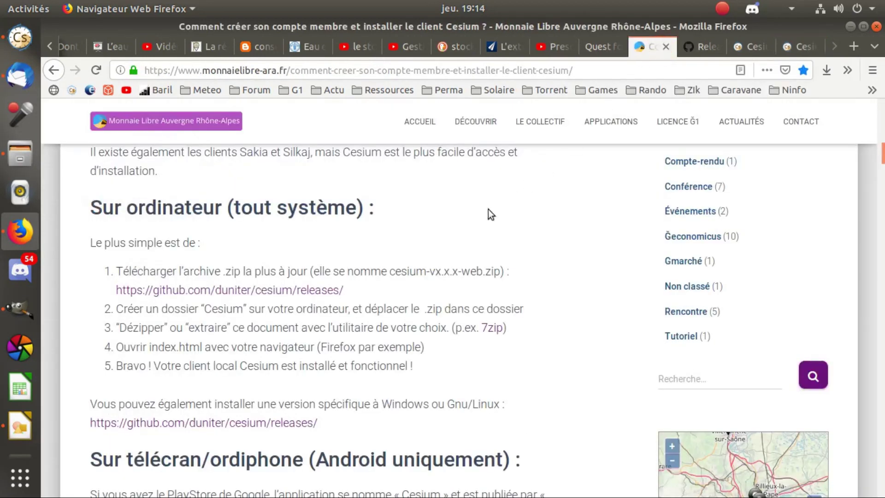
Read the tutorial's 'Choisir ses phrases de passe' examples, then go back to Cesium.
scroll(490, 215, down, 12)
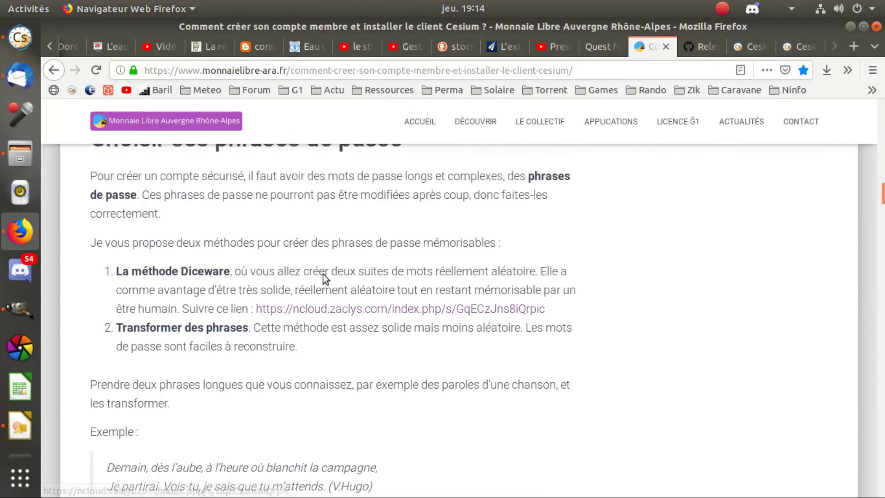
scroll(325, 278, up, 3)
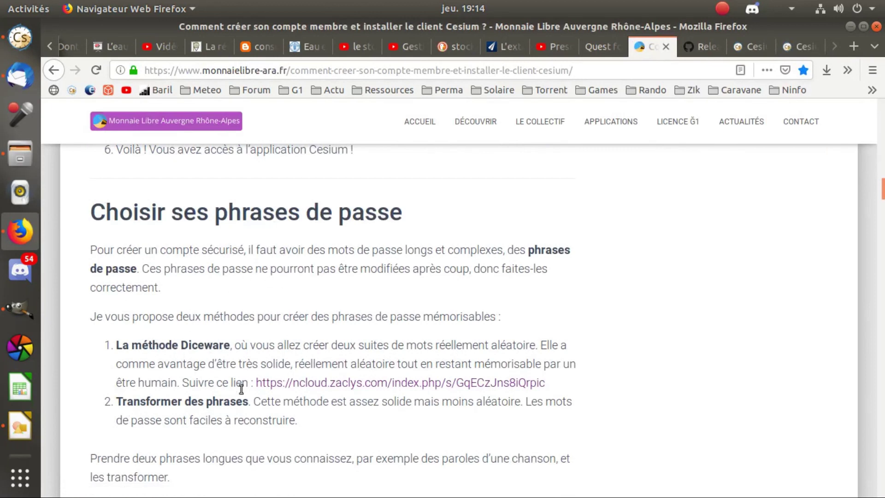
scroll(248, 341, down, 4)
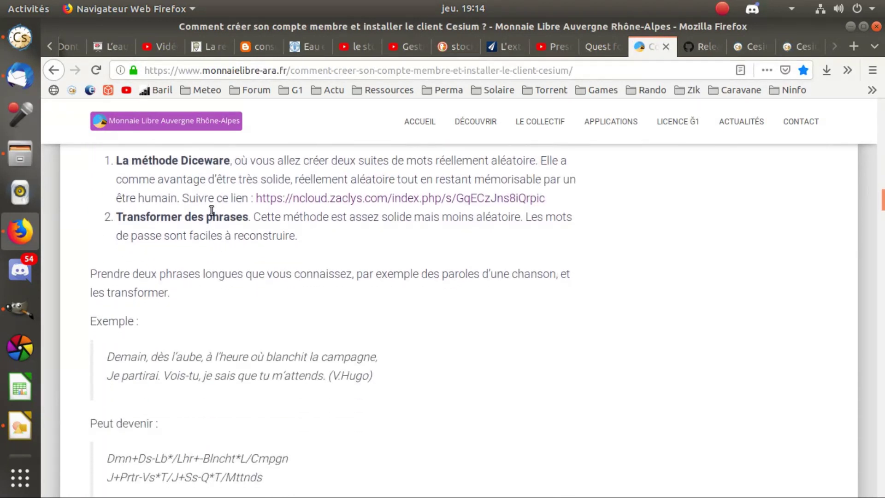
scroll(221, 317, down, 3)
scroll(146, 242, up, 3)
scroll(184, 290, down, 5)
scroll(376, 274, down, 2)
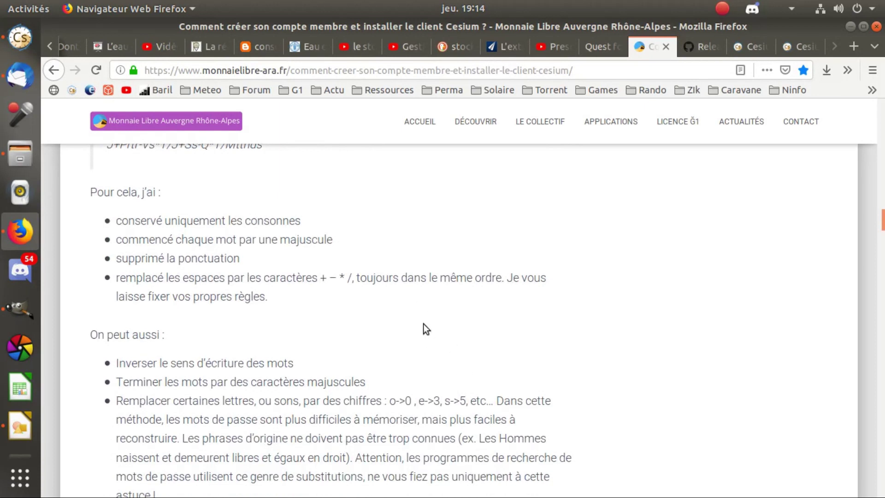
scroll(423, 323, down, 4)
scroll(453, 296, up, 7)
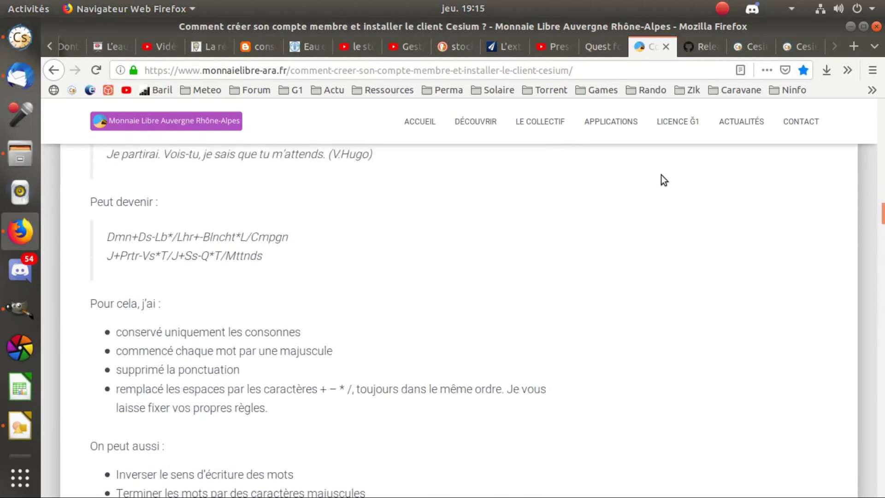
scroll(660, 175, up, 4)
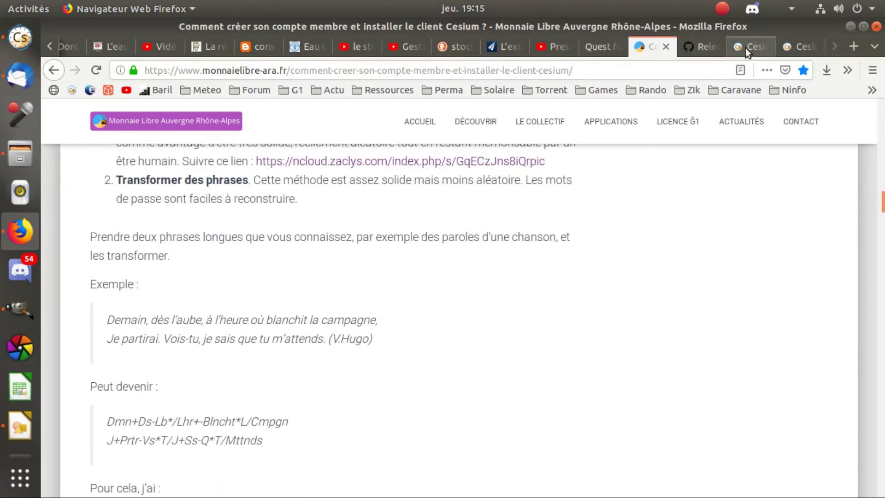
click(799, 46)
Replace part of the secret identifier and type its matching confirmation.
drag(367, 294, 319, 289)
text(pseudo)
key(Tab)
text(pseudo)
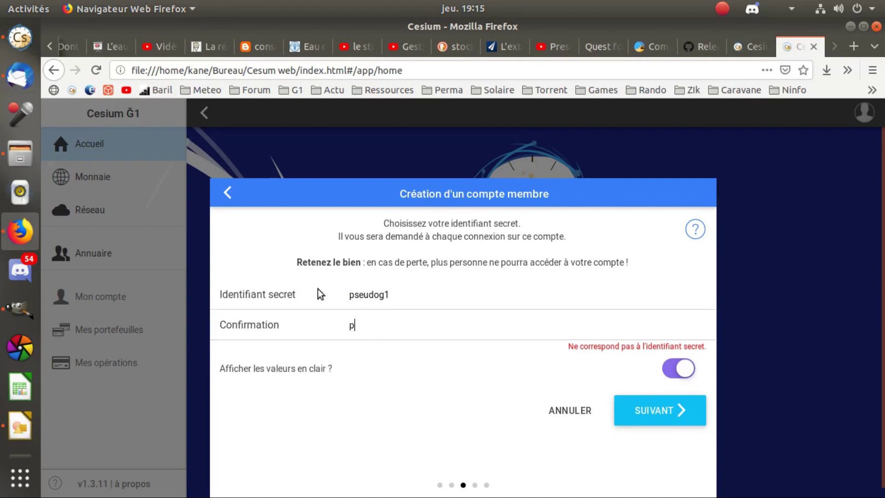
text(g1)
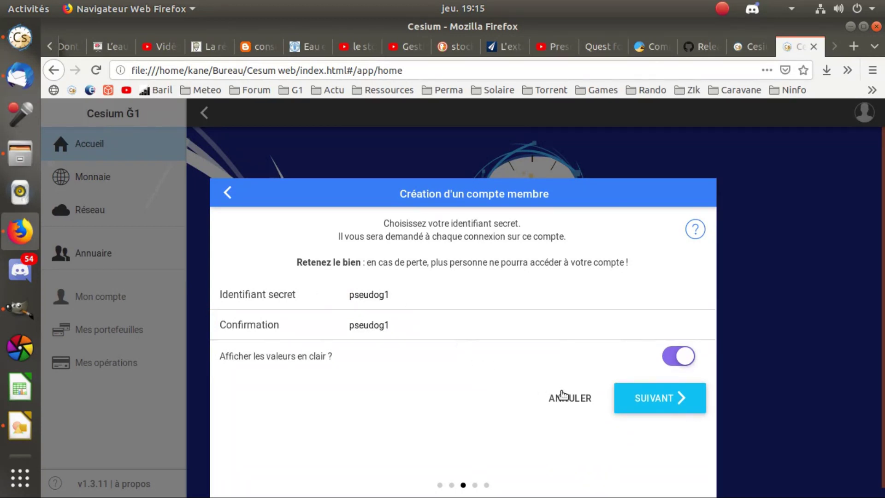
On the password step, enter the account password and a matching confirmation, fixing a typo.
click(652, 401)
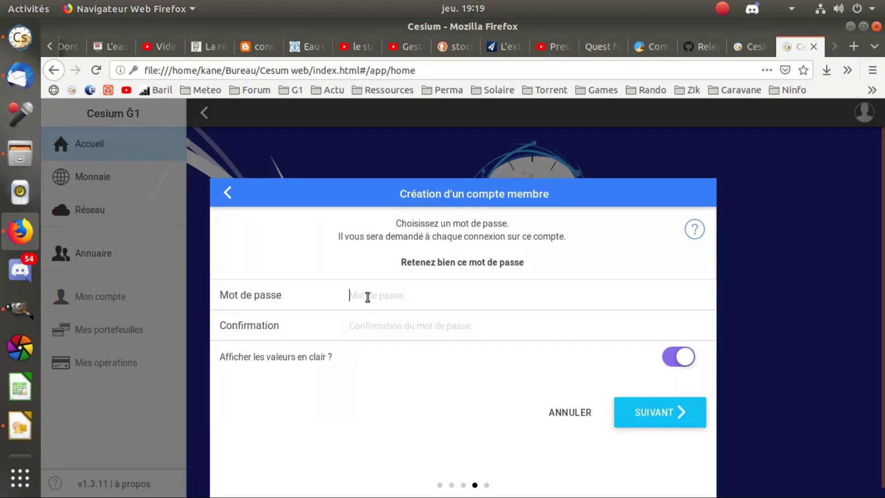
text(motdepasseg1)
key(Tab)
text(motdep)
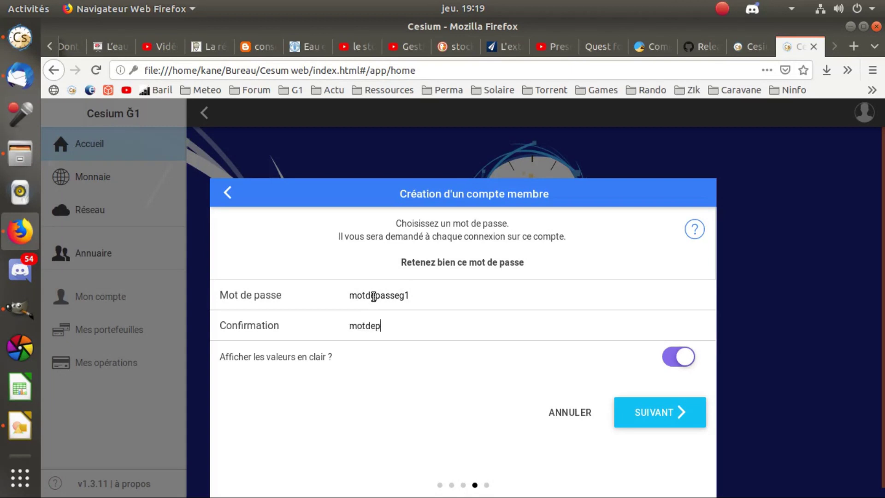
key(BackSpace)
text(passeg1)
click(395, 336)
click(436, 298)
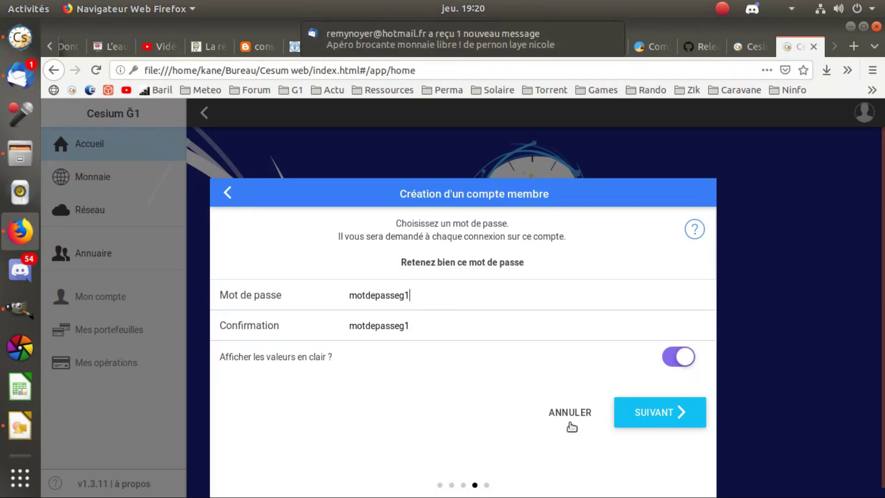
Advance to the final wizard step, send the membership request and confirm sending it.
click(653, 412)
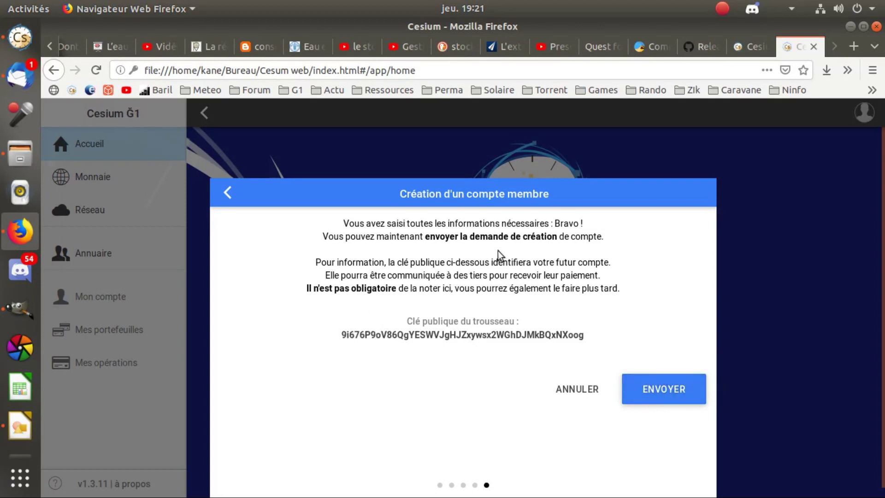
click(639, 388)
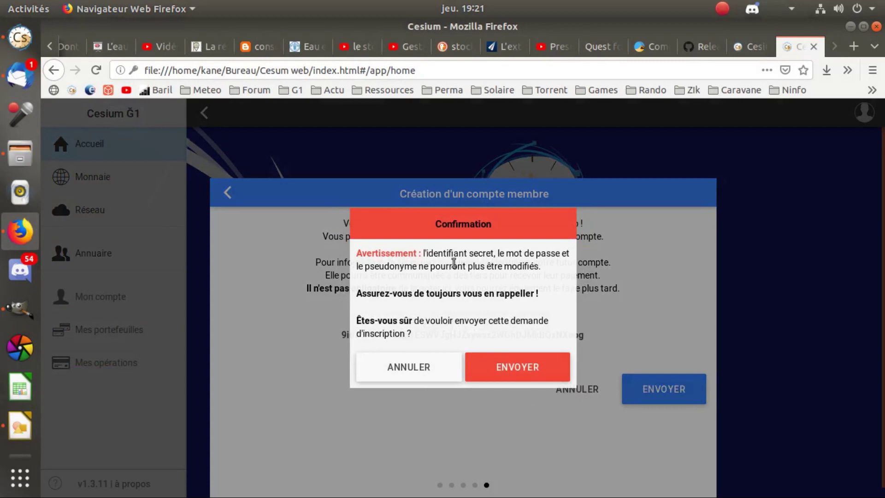
click(502, 368)
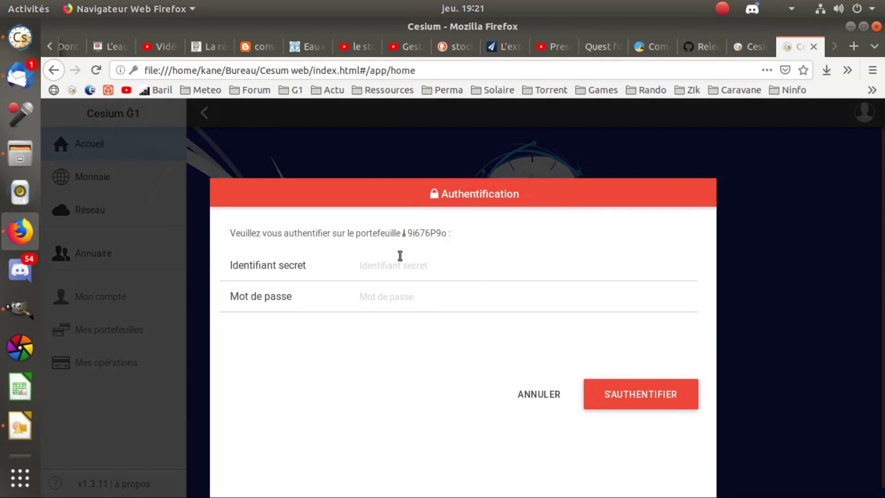
Enter the secret identifier and password in Authentification, deleting extra password characters.
click(379, 265)
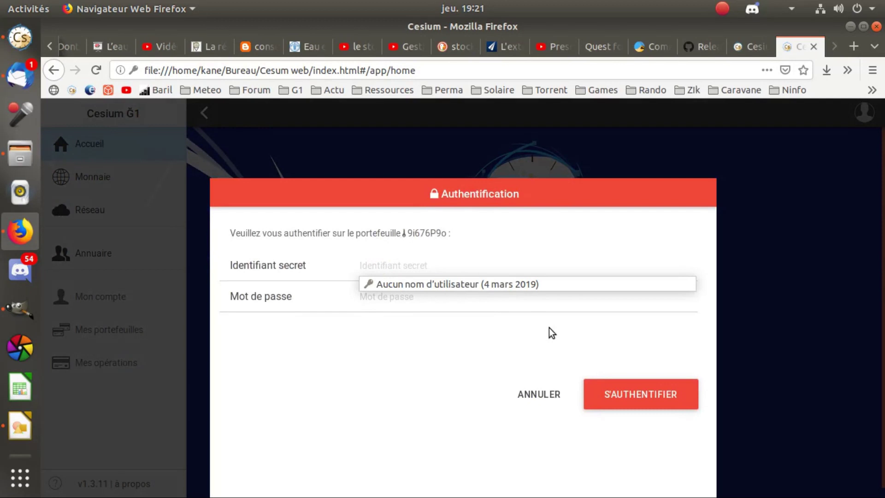
text(••)
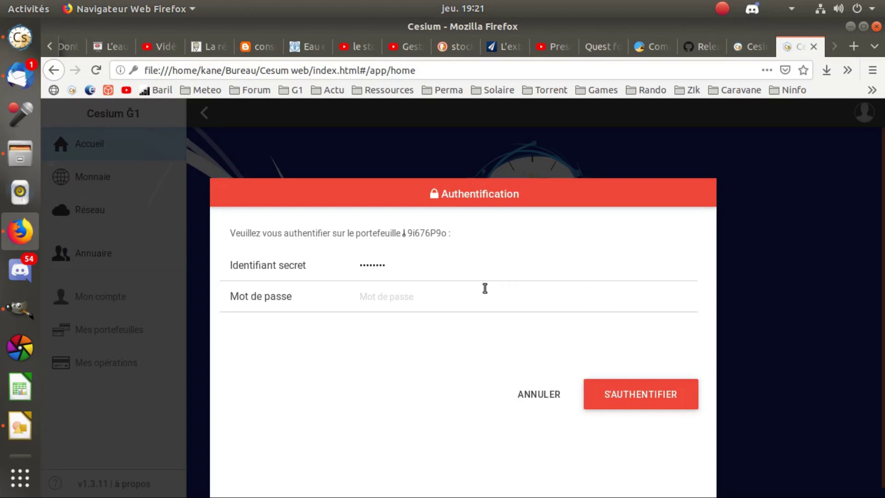
click(461, 289)
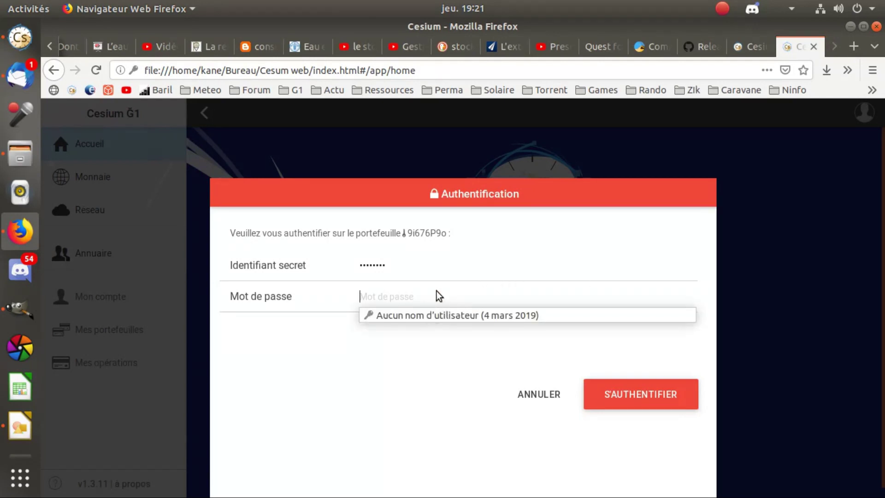
text(••••••••••)
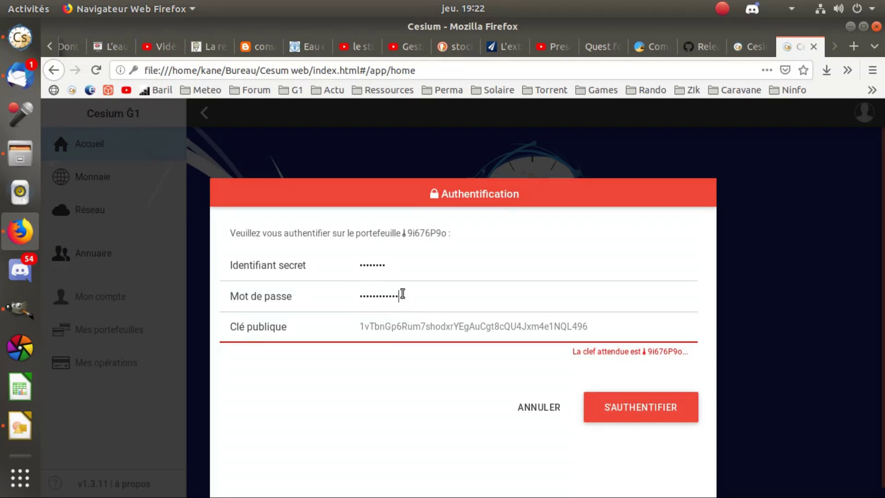
key(BackSpace)
key(BackSpace)
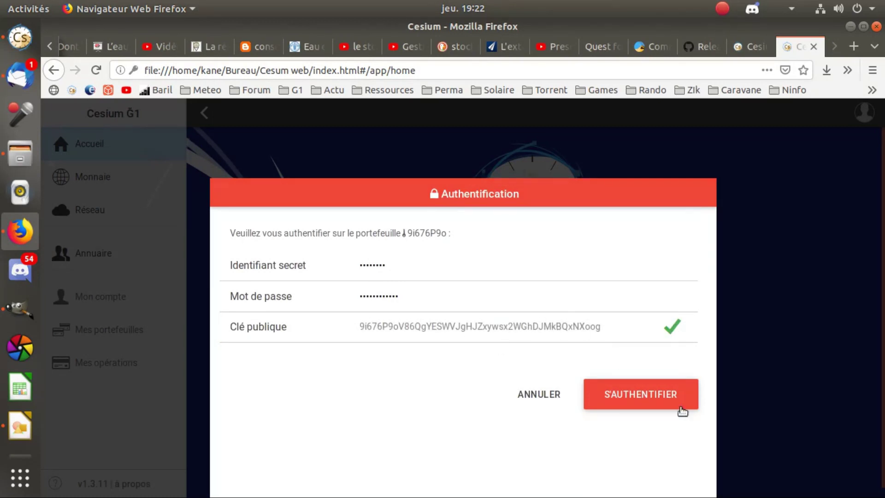
Authenticate to finish the testg1 account, then save its revocation file and check downloads.
click(638, 397)
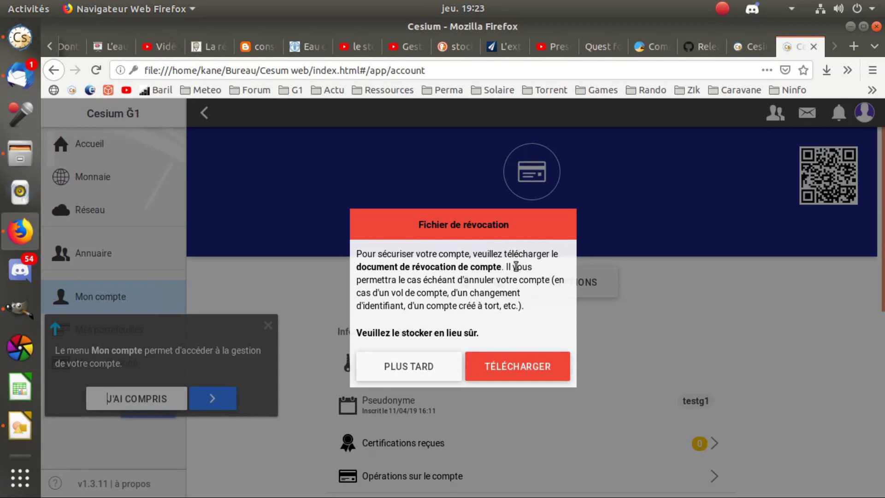
click(516, 367)
click(198, 326)
click(376, 387)
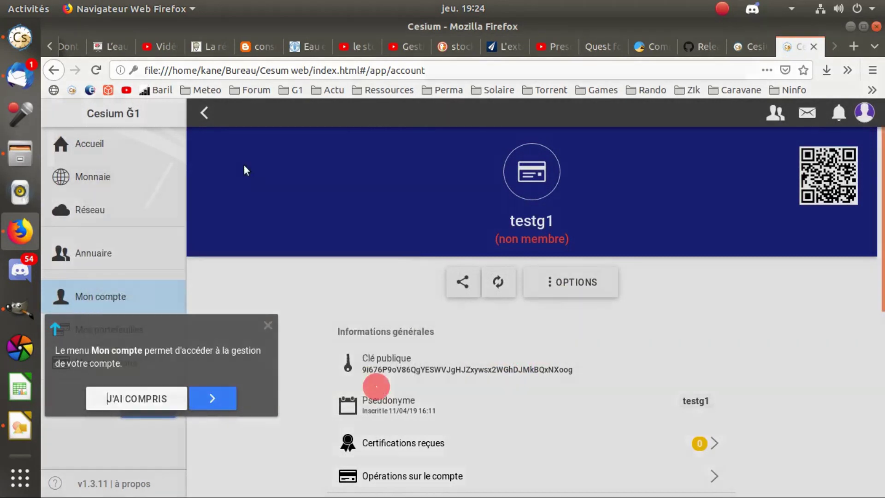
click(841, 38)
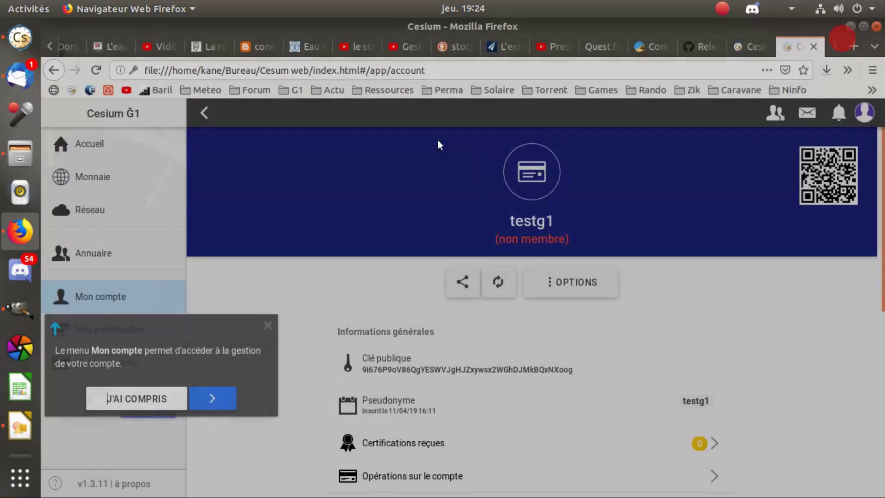
click(828, 72)
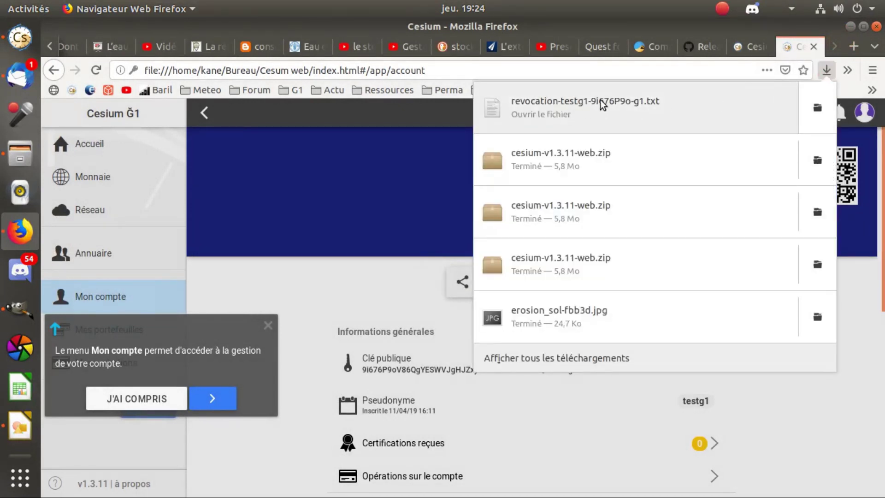
Open the downloaded revocation file in gedit, then widen and reposition its window to read it.
click(604, 101)
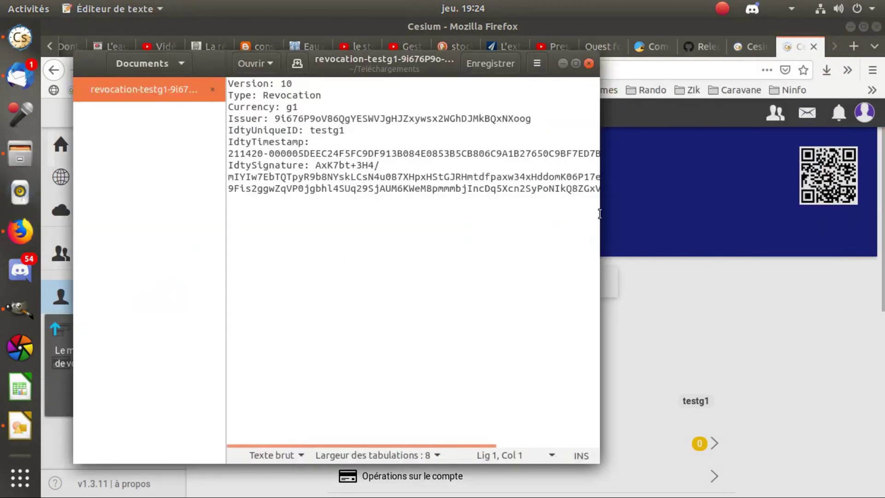
drag(595, 213, 742, 213)
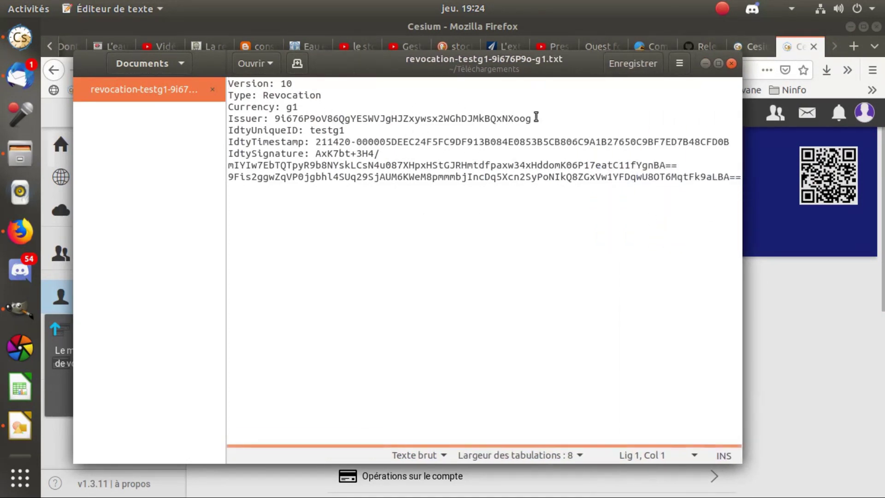
mouse_move(553, 61)
mouse_down()
mouse_move(539, 76)
mouse_move(557, 71)
mouse_up()
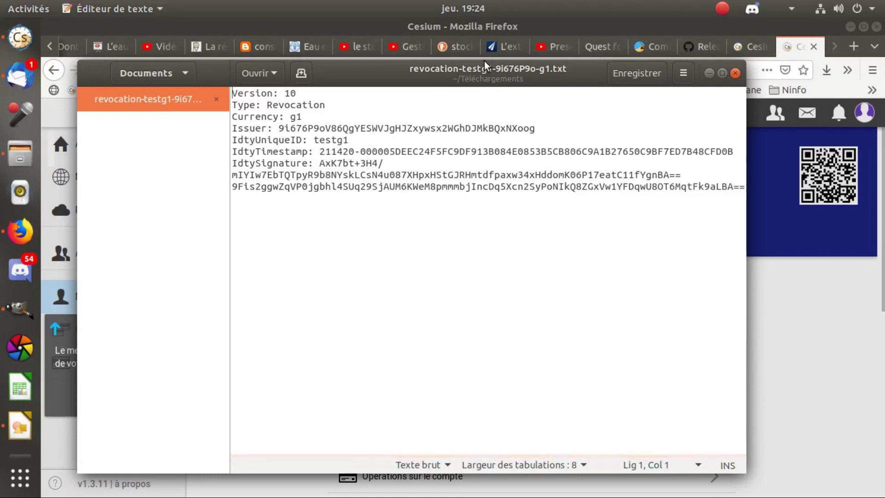
drag(484, 59, 484, 135)
scroll(421, 172, down, 2)
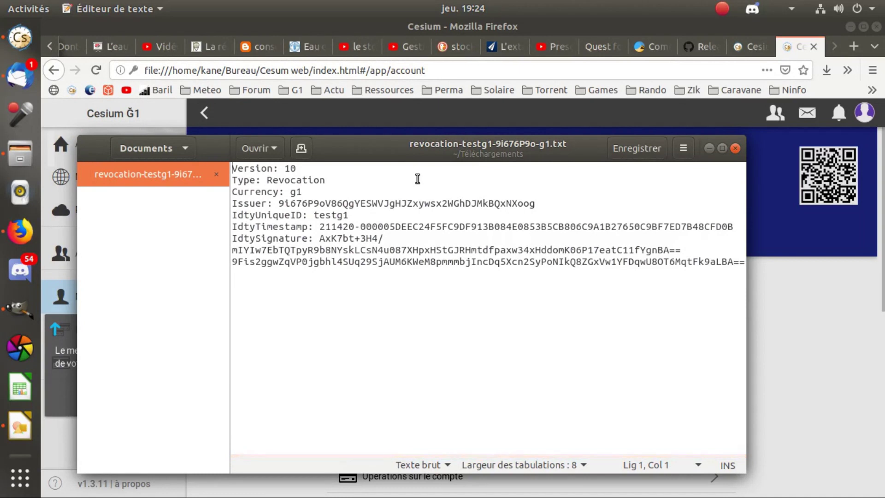
scroll(418, 179, down, 2)
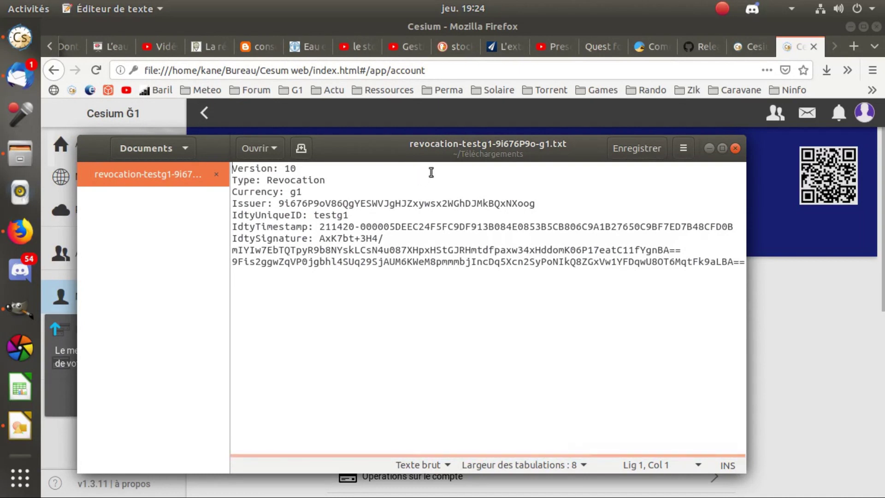
drag(448, 145, 475, 141)
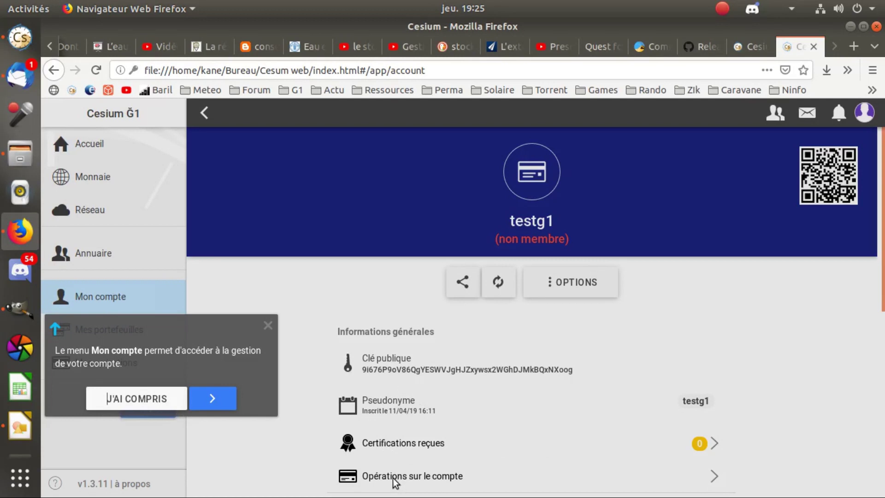
Dismiss the Mon compte help tip and open the testg1 account's received certifications.
click(420, 476)
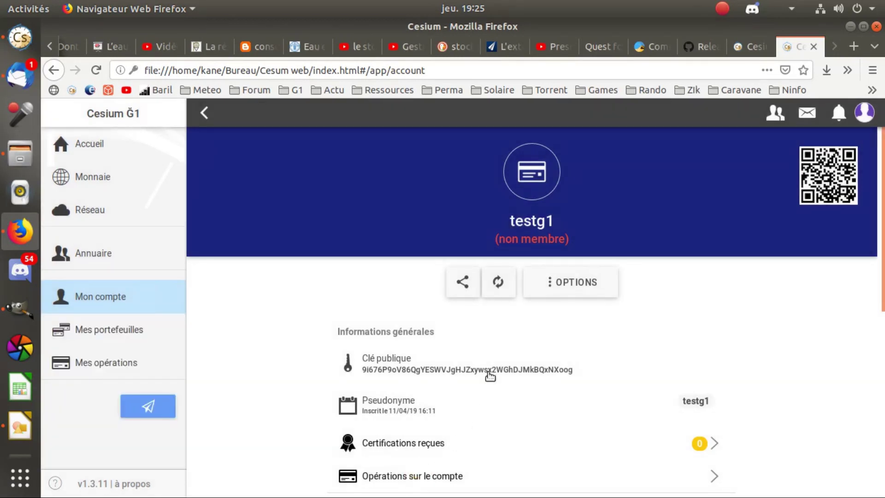
scroll(499, 395, down, 4)
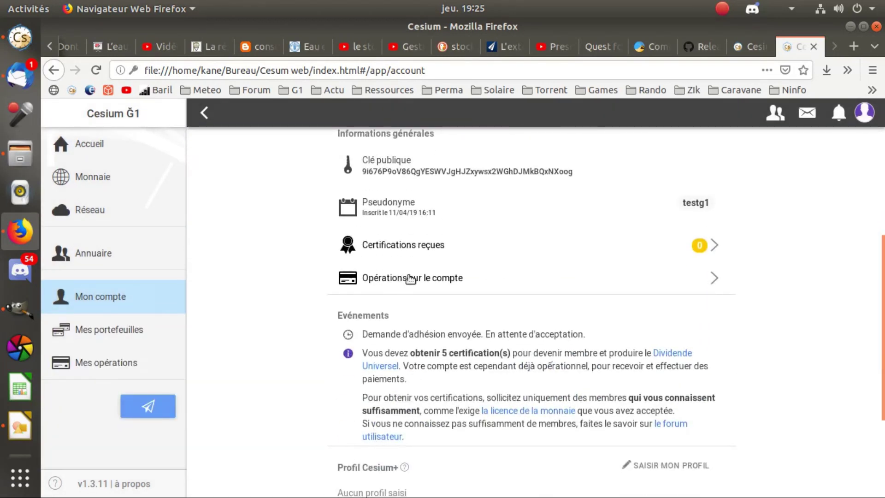
scroll(431, 315, up, 1)
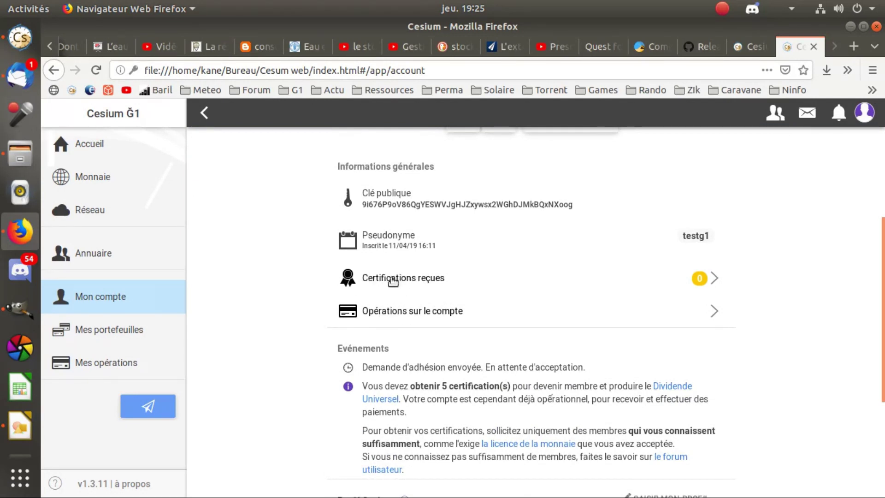
click(392, 281)
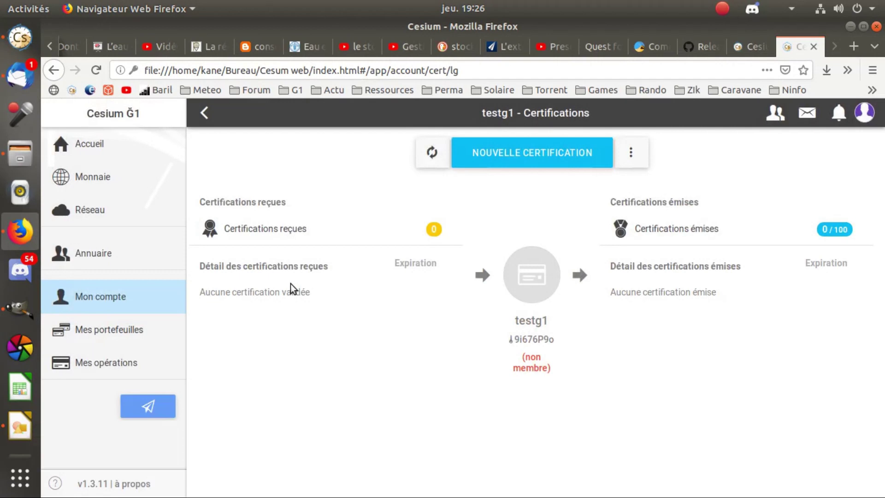
click(109, 253)
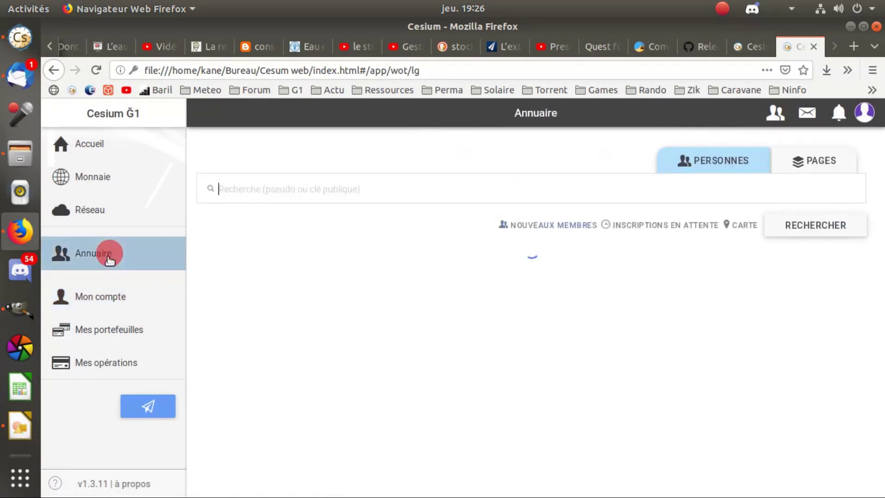
click(549, 313)
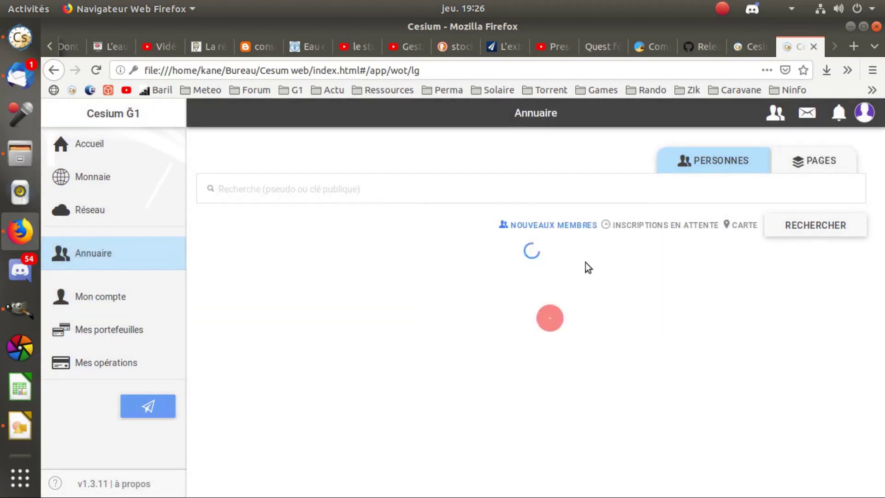
click(745, 226)
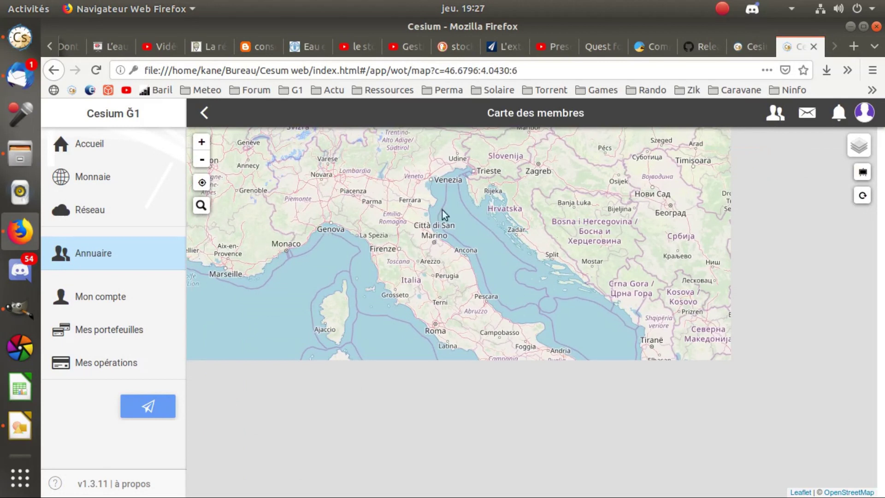
Open Forum Monnaie Libre in a new tab from the G1 bookmarks folder.
click(854, 47)
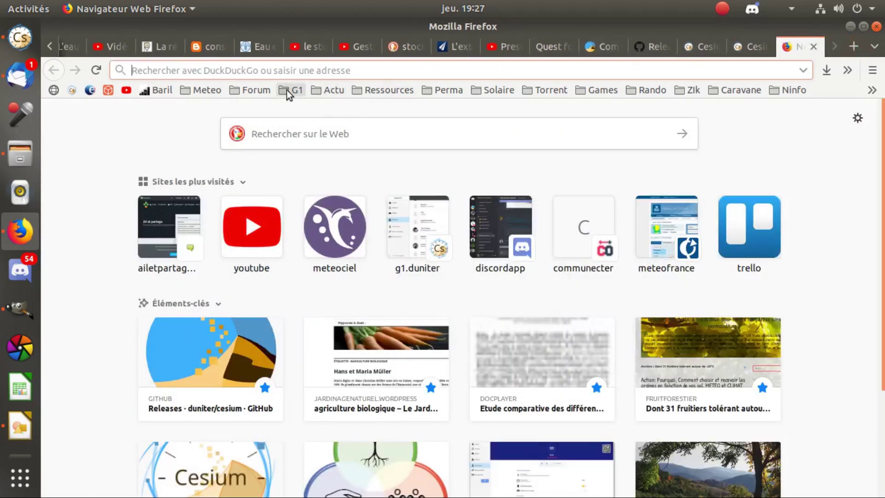
click(287, 90)
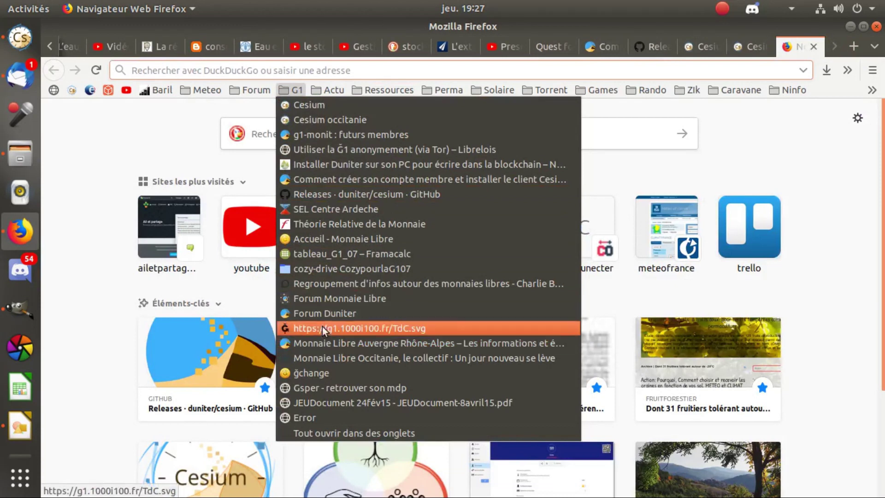
click(330, 295)
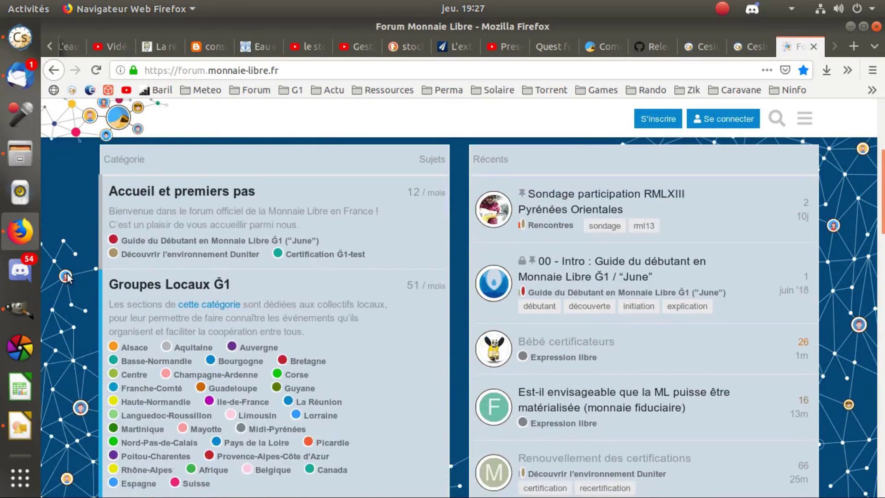
Browse the forum's Rhône-Alpes category and its local meetup topics.
scroll(144, 262, down, 6)
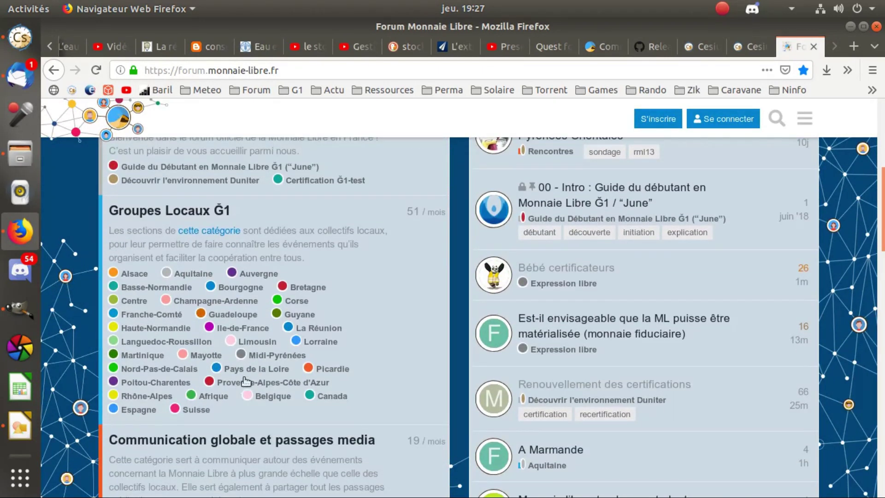
click(139, 396)
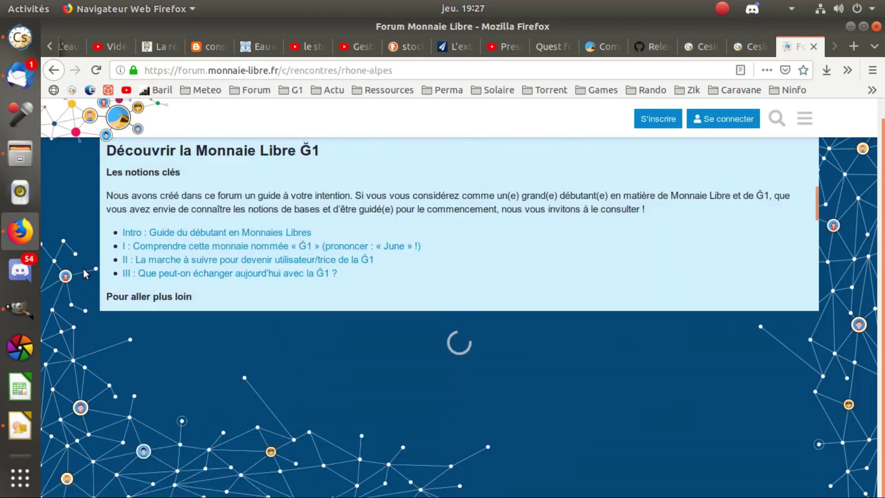
scroll(83, 267, down, 5)
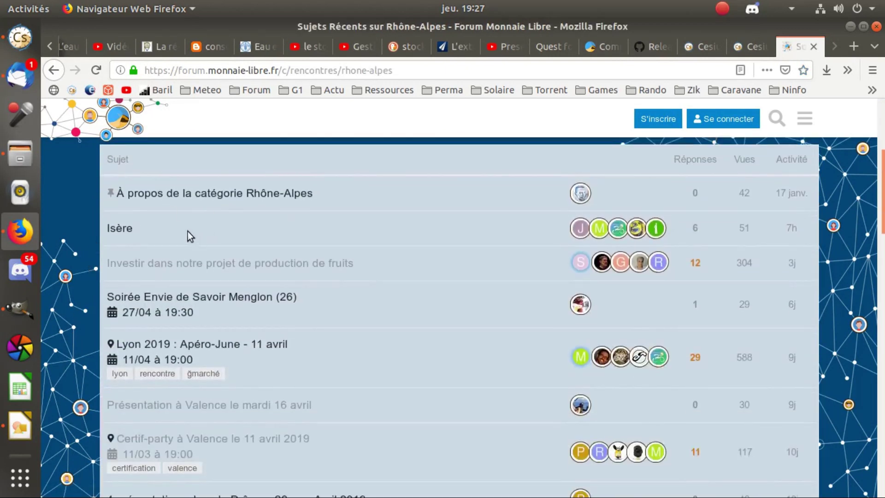
scroll(214, 304, down, 2)
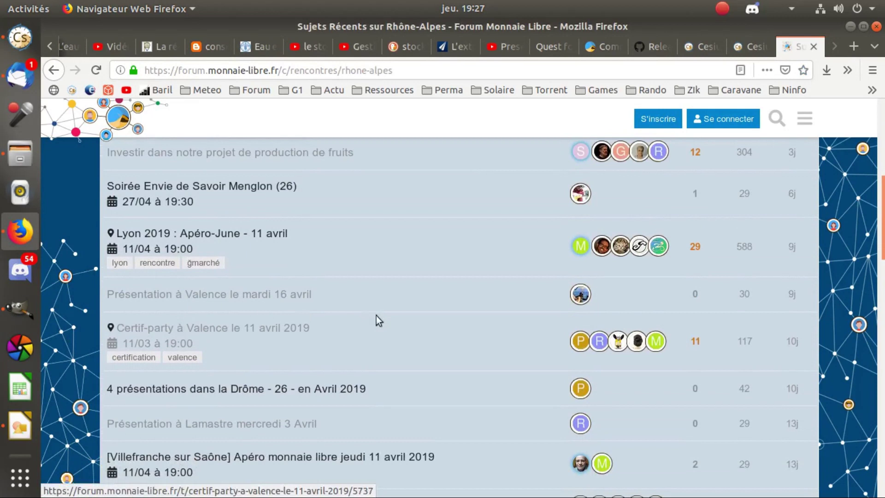
scroll(84, 286, down, 3)
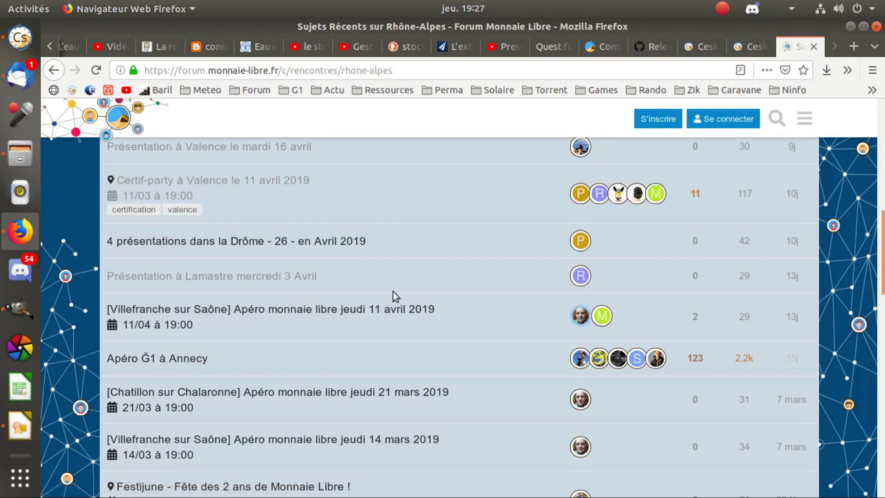
scroll(295, 338, up, 5)
scroll(295, 338, up, 4)
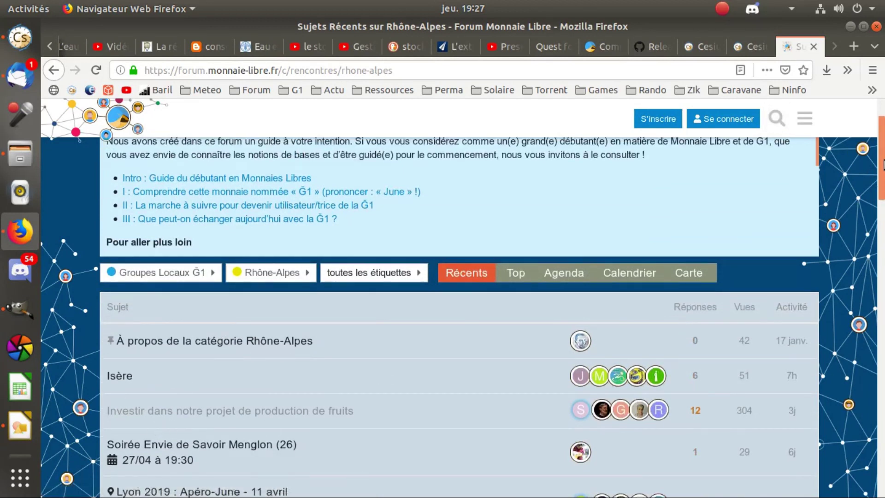
scroll(881, 176, up, 2)
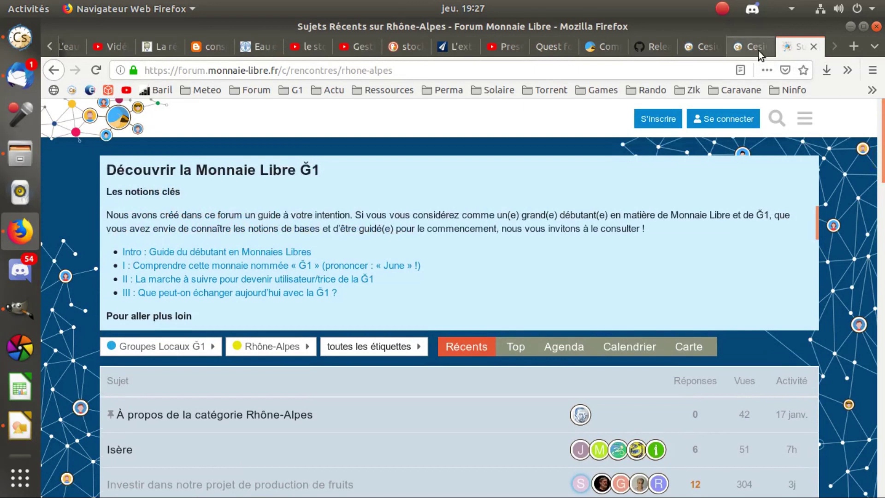
Return to the Cesium tab and dismiss the tip about the Mon compte menu.
click(733, 44)
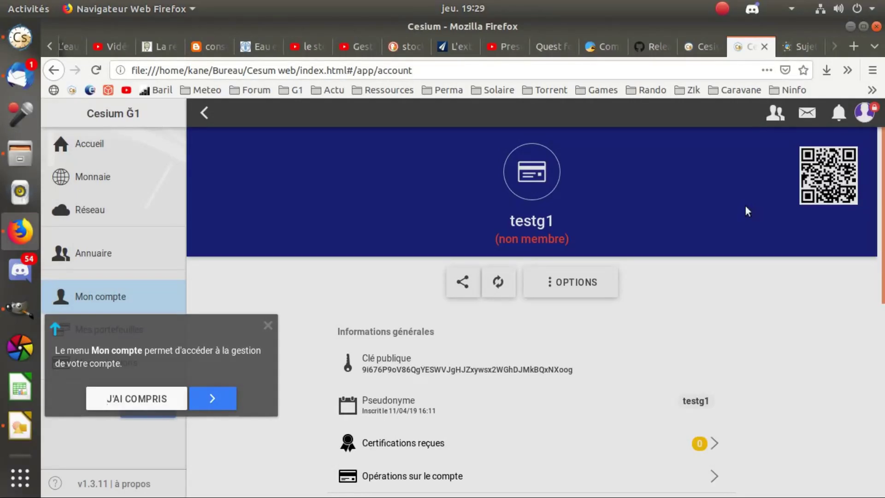
click(864, 116)
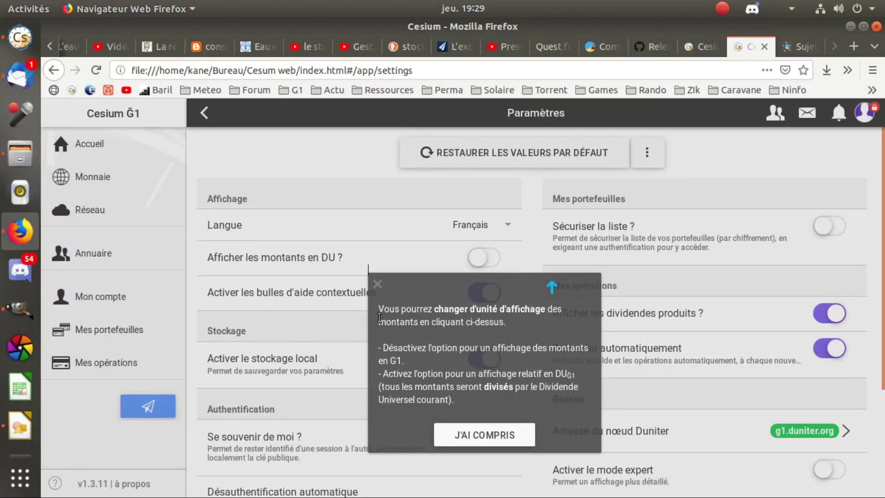
Dismiss the DU tip and toggle 'Afficher les montants en DU' on, then back off.
click(214, 292)
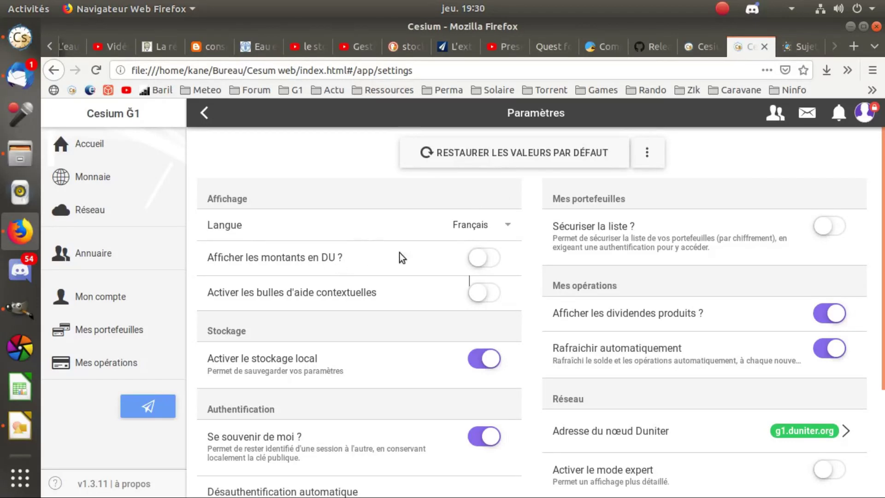
click(490, 257)
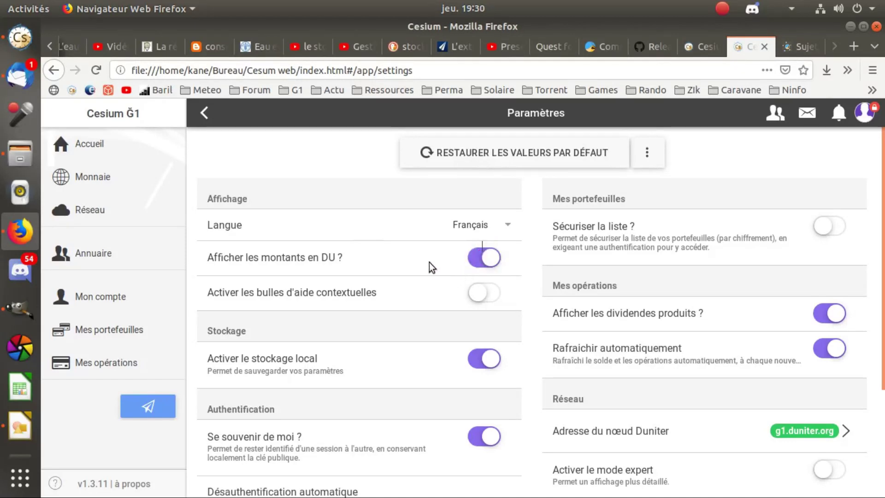
scroll(430, 262, down, 1)
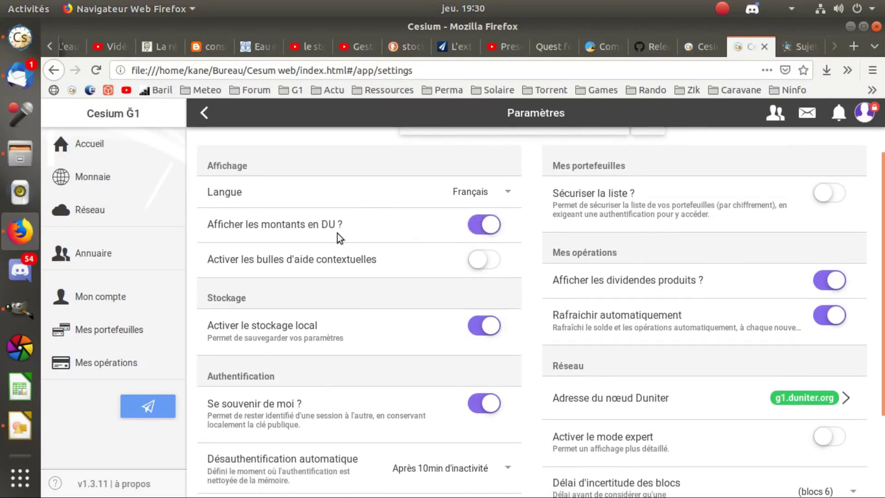
click(472, 228)
Set Désauthentification automatique to 'Après 1h d'inactivité'.
scroll(359, 265, down, 2)
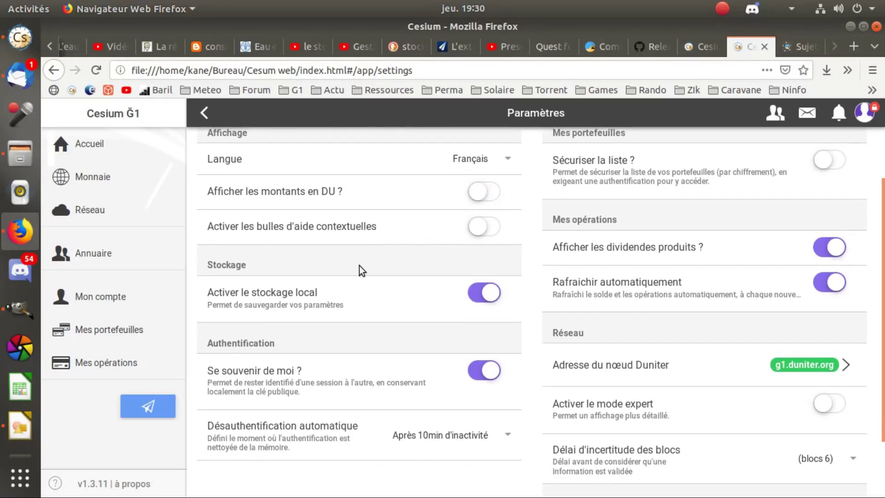
scroll(347, 275, down, 2)
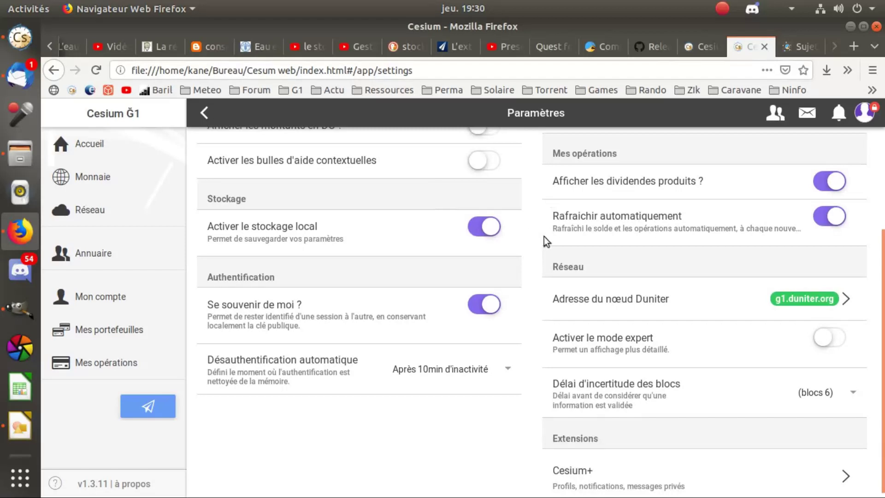
scroll(542, 273, down, 1)
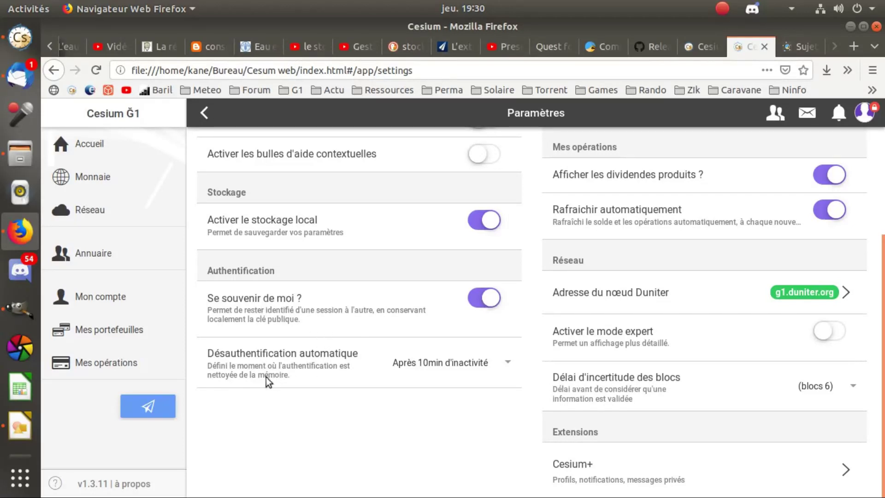
click(434, 364)
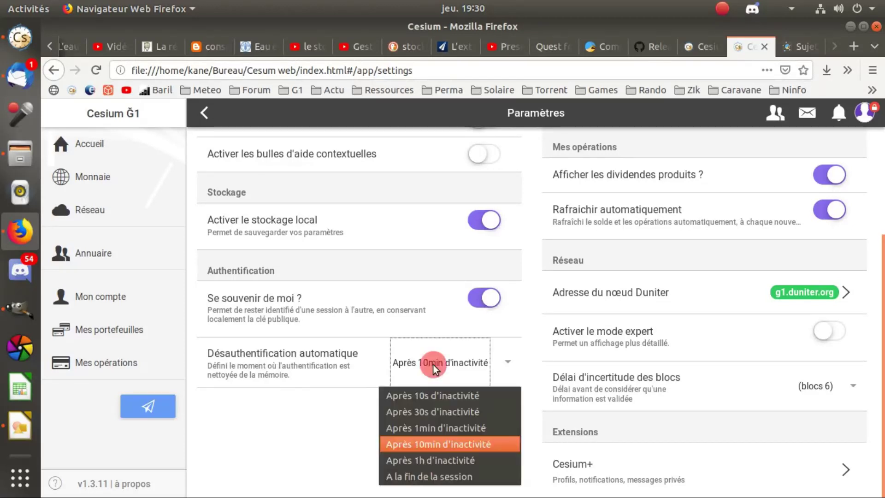
click(431, 461)
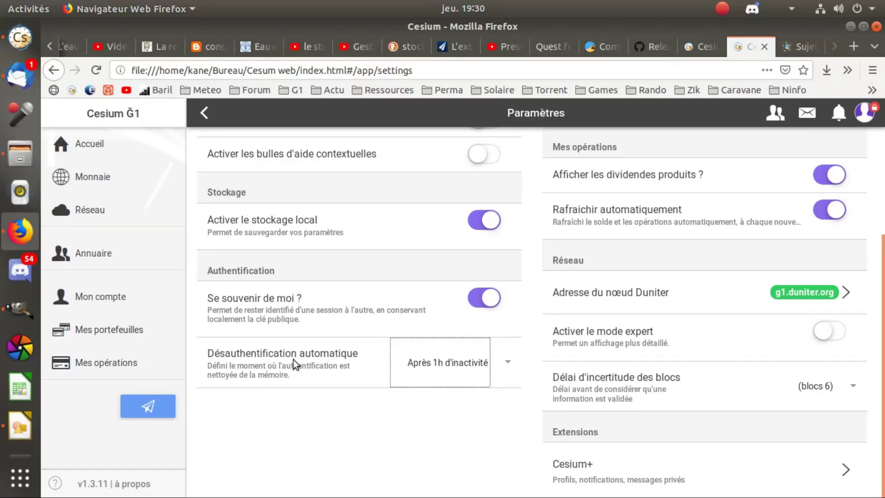
click(454, 408)
scroll(631, 318, up, 5)
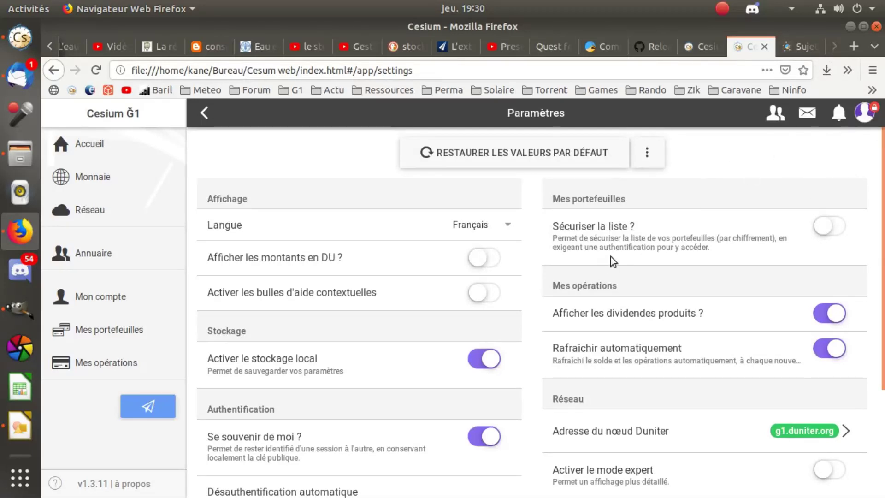
scroll(646, 298, down, 5)
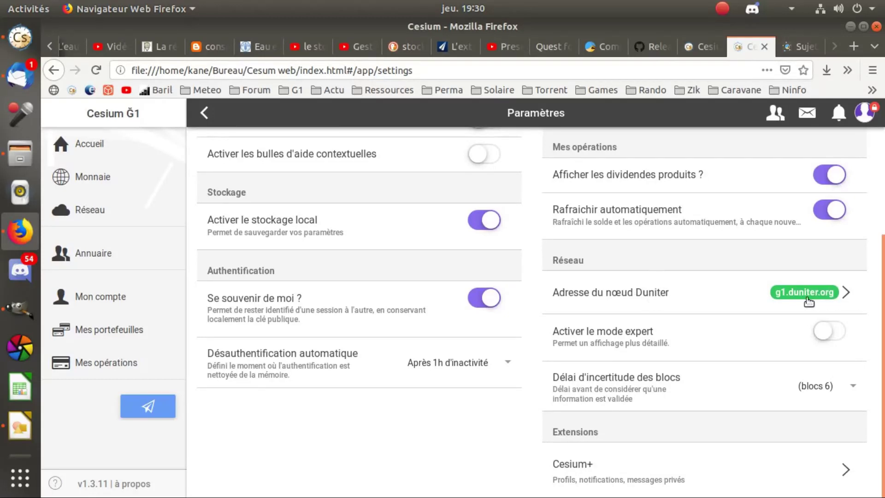
Switch the Duniter node to duniter.trentesaux.fr, enable expert mode, and view the node details.
click(719, 294)
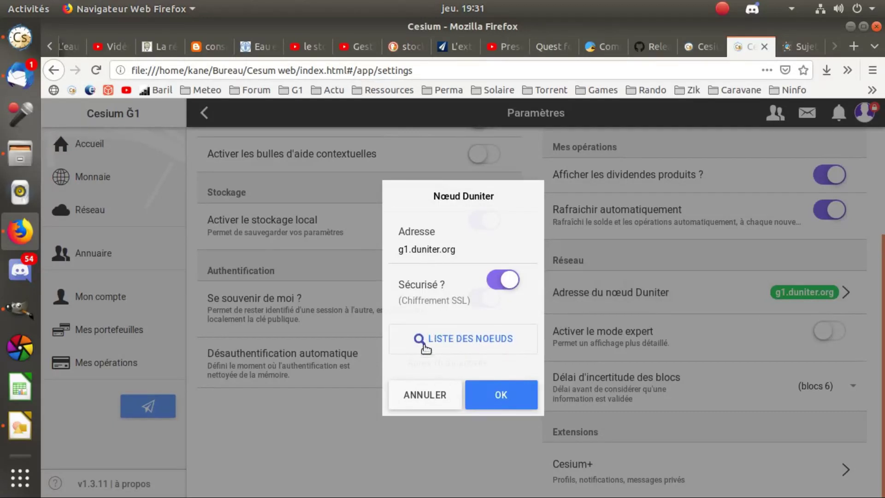
click(441, 340)
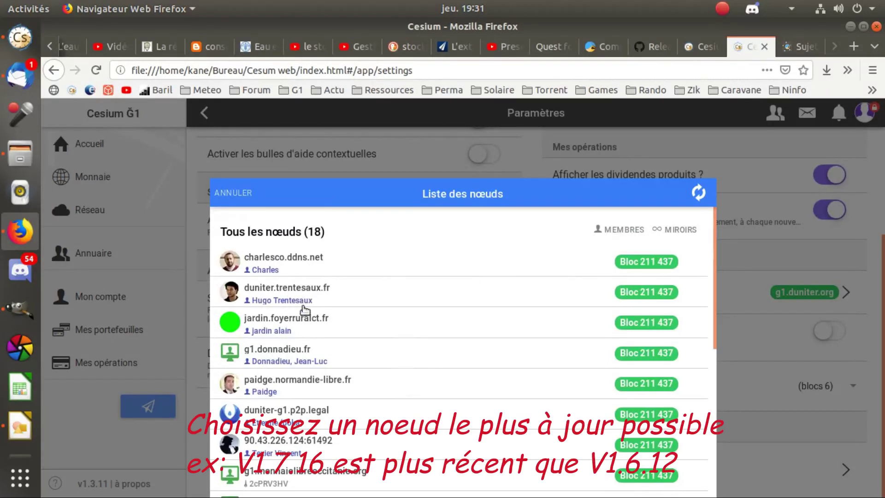
scroll(304, 313, down, 3)
scroll(302, 355, up, 3)
click(299, 291)
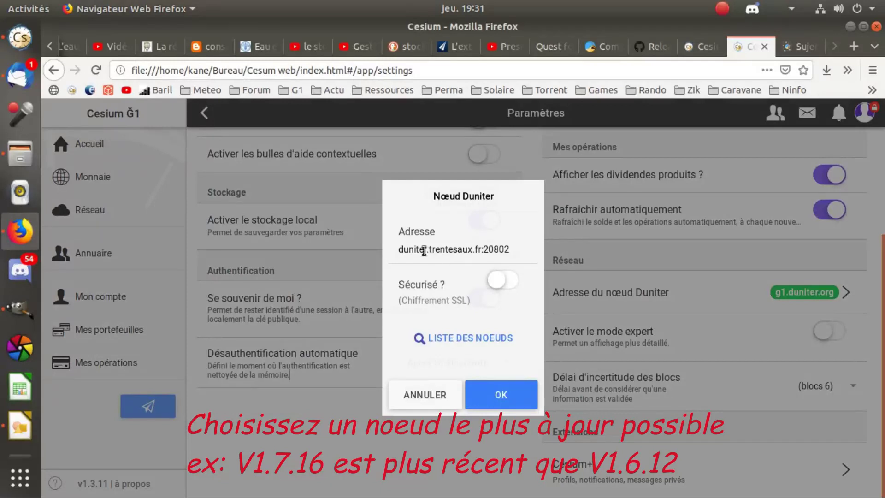
click(498, 399)
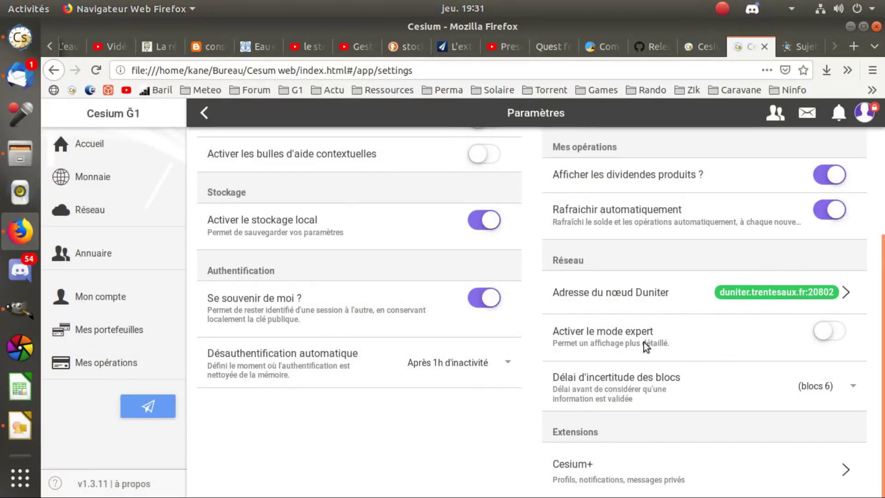
click(831, 341)
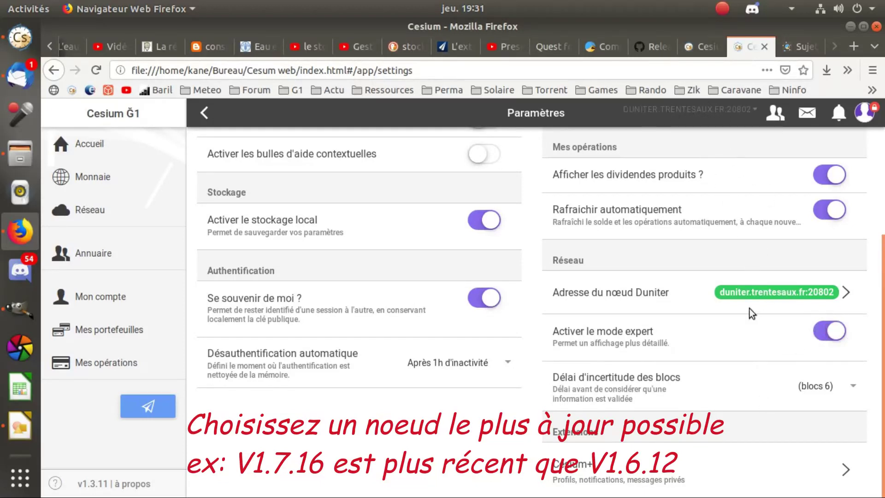
click(751, 113)
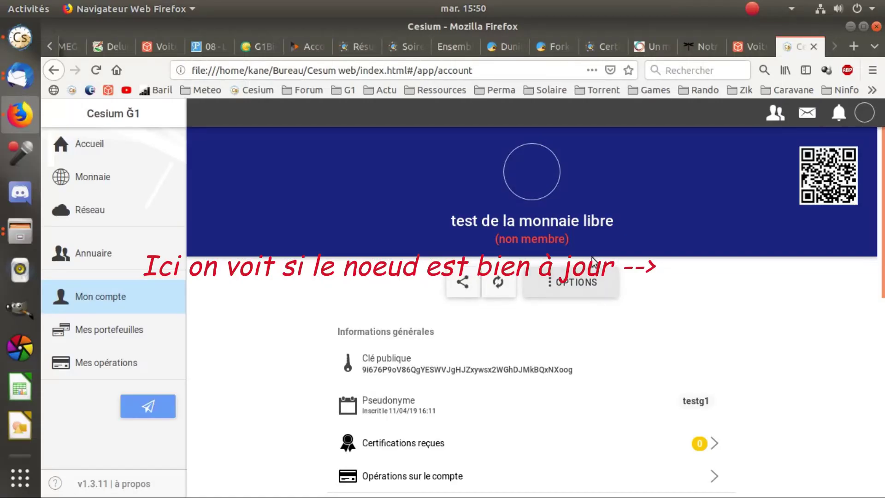
From Editer mon profil, choose Images > Icones > 144158.png as the new profile photo.
click(863, 114)
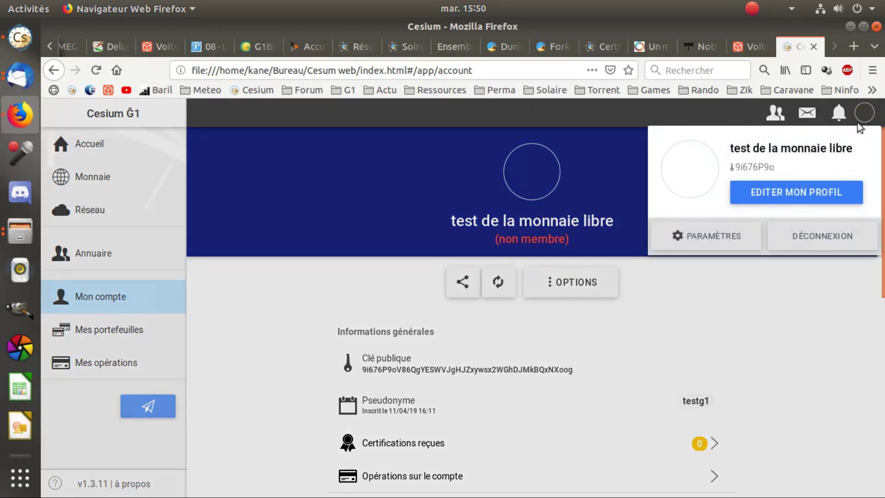
click(804, 192)
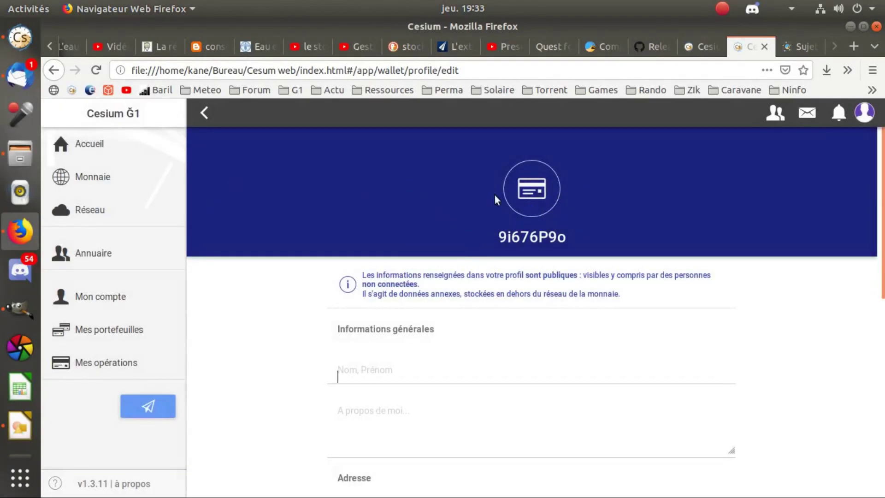
click(531, 200)
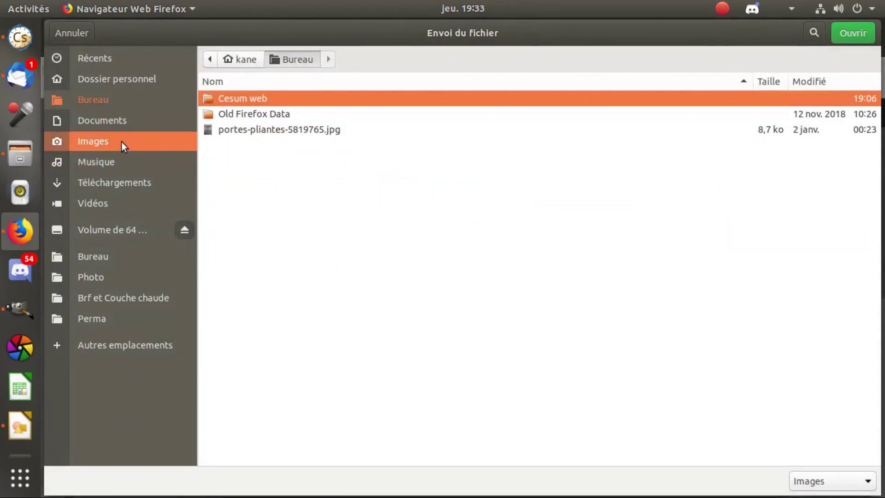
click(121, 142)
scroll(249, 345, down, 7)
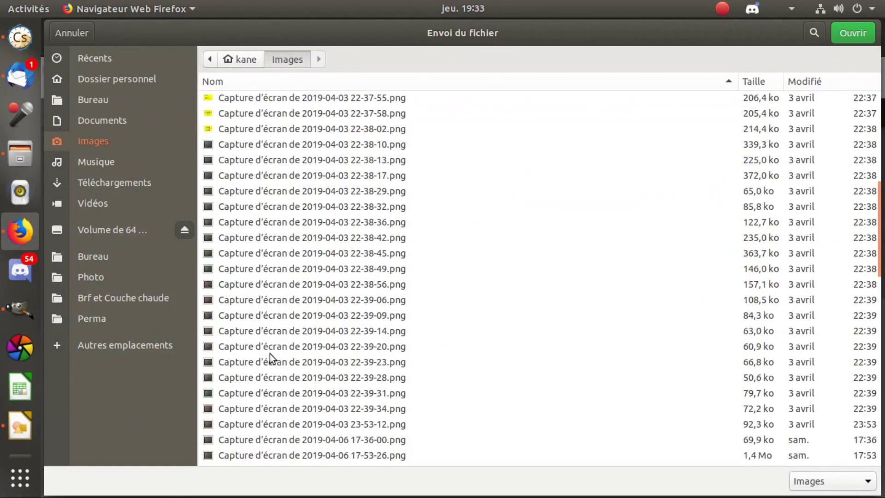
key(Home)
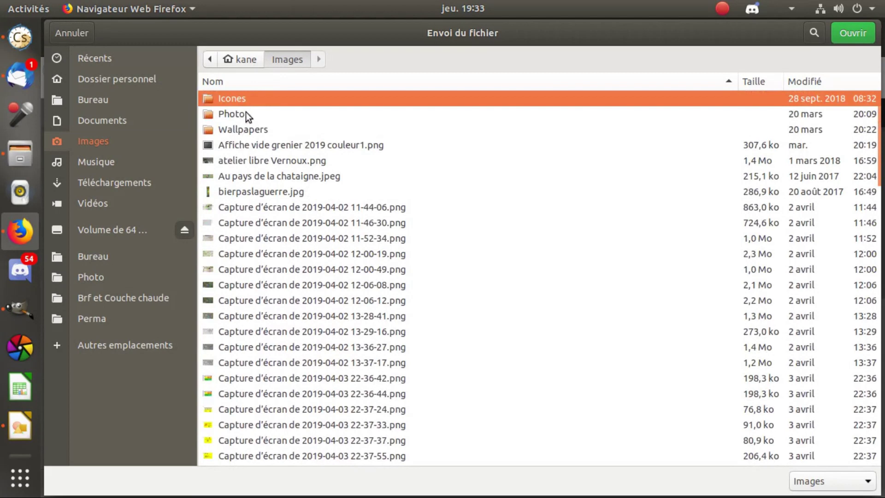
double_click(252, 99)
click(249, 130)
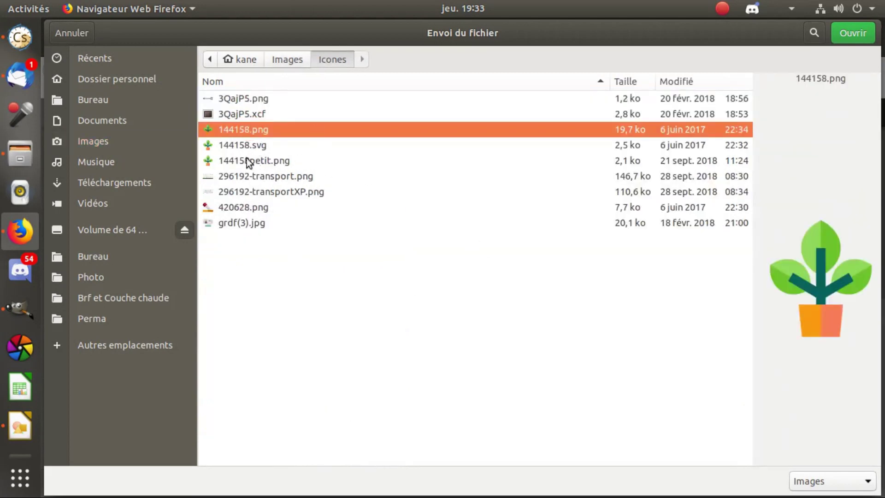
Load the plant image, zoom it to fit the crop circle, and apply it as the avatar.
click(853, 33)
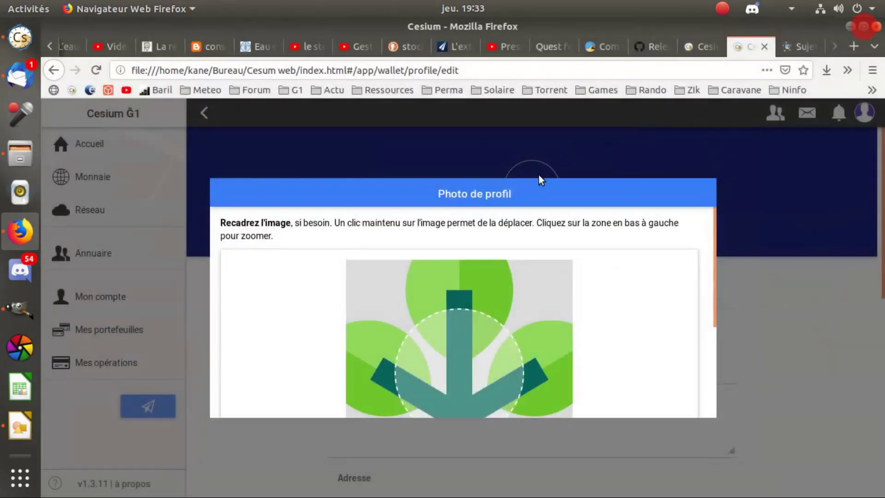
scroll(454, 374, down, 3)
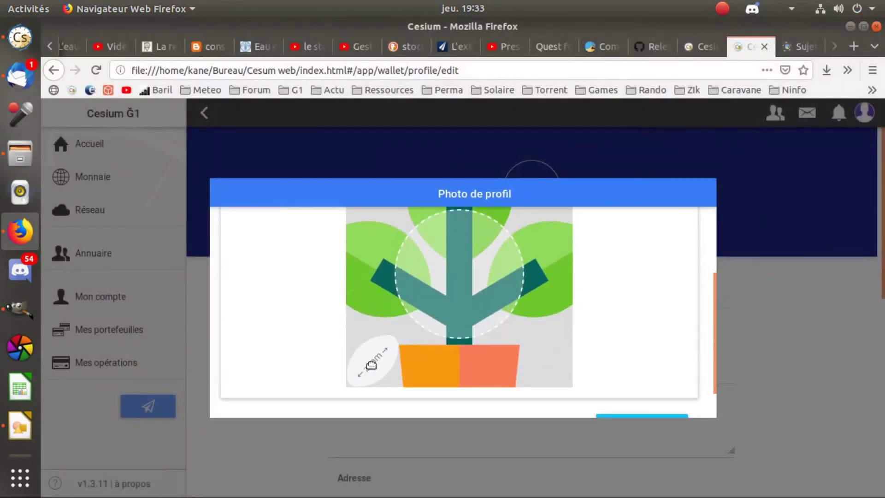
drag(384, 352, 258, 439)
drag(396, 338, 332, 403)
drag(451, 284, 445, 291)
drag(390, 347, 363, 378)
mouse_move(479, 286)
mouse_down()
mouse_move(458, 296)
mouse_move(470, 291)
mouse_up()
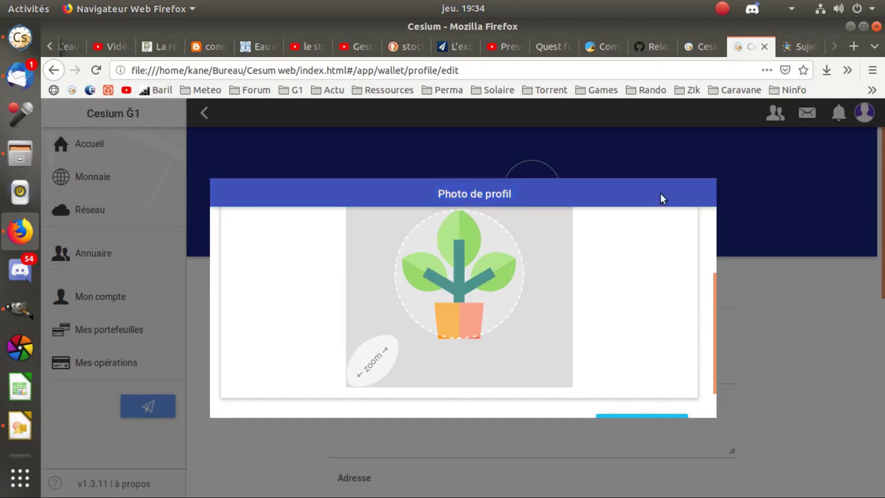
scroll(565, 291, down, 1)
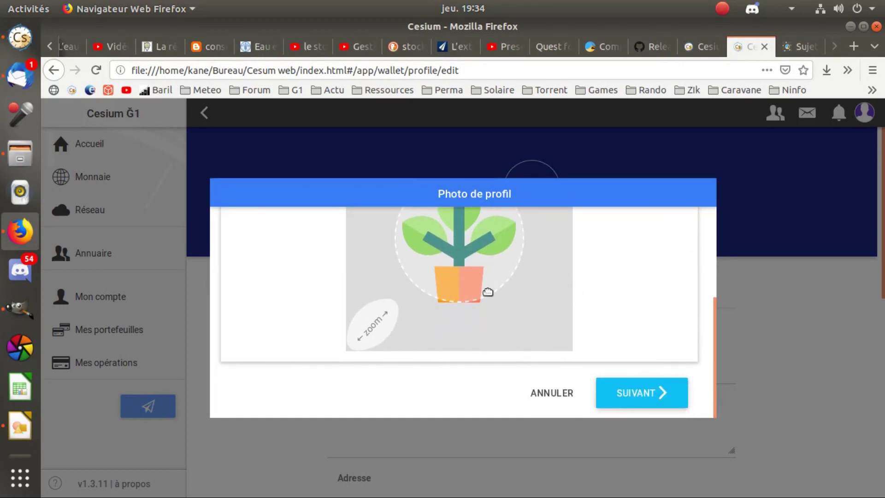
click(646, 397)
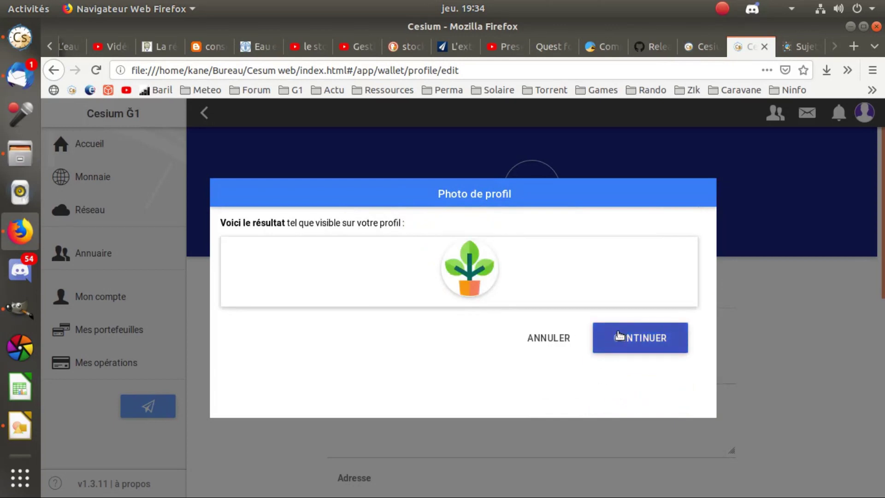
click(659, 345)
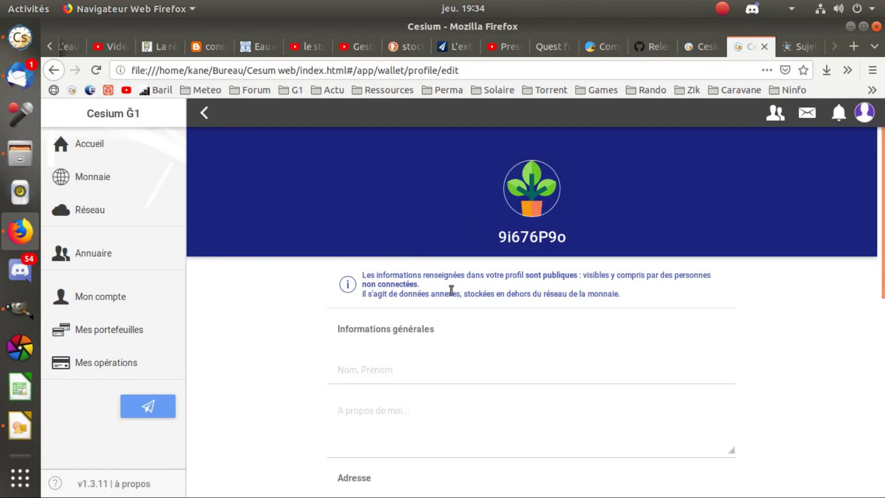
scroll(470, 302, down, 1)
click(418, 344)
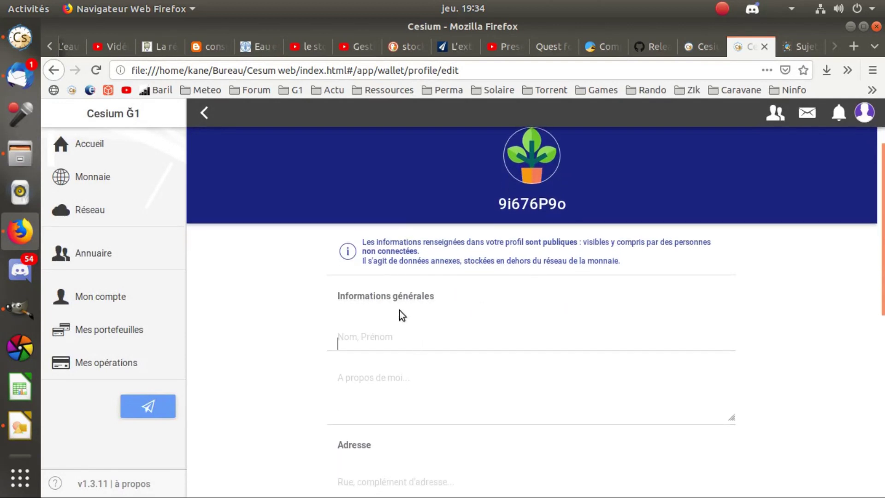
click(374, 336)
click(310, 322)
scroll(387, 381, down, 3)
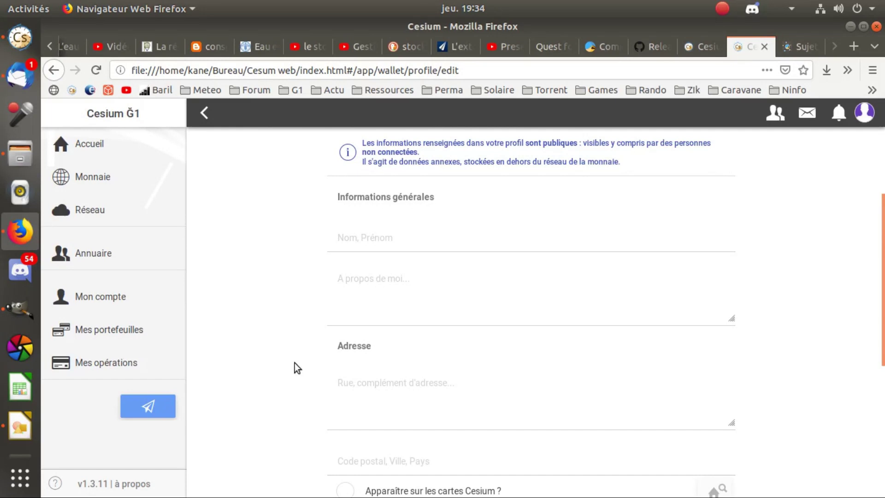
scroll(295, 363, down, 2)
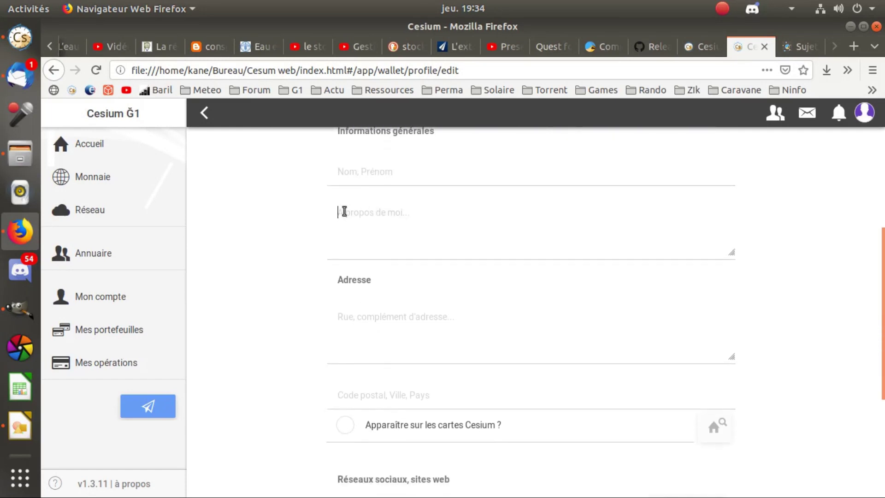
click(361, 215)
scroll(349, 249, down, 5)
scroll(500, 351, down, 1)
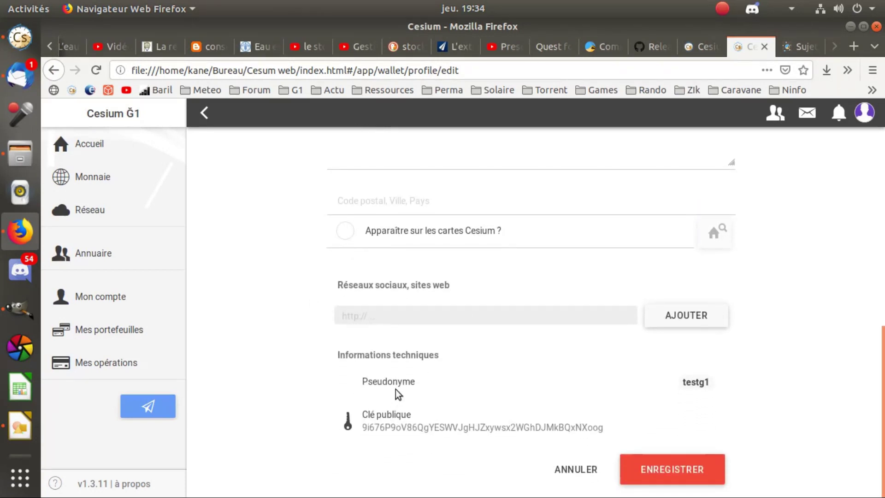
scroll(422, 252, up, 1)
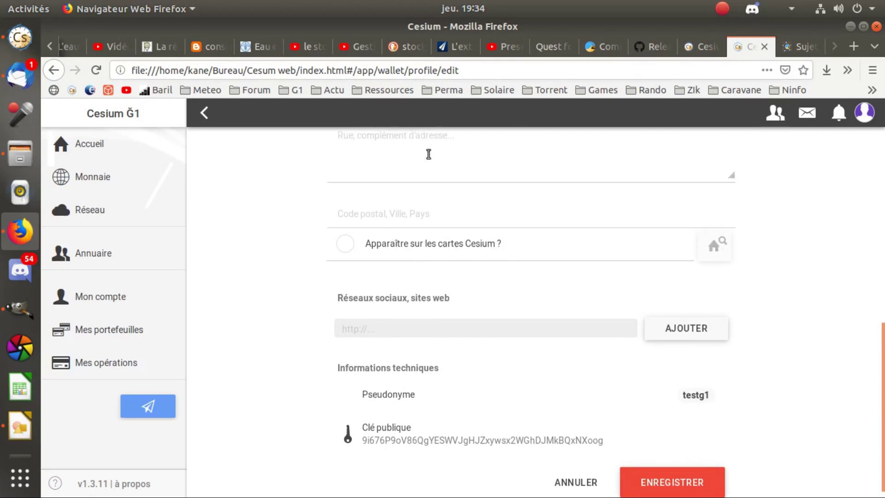
Enable appearing on Cesium maps, decline browser location, and pick 26000 Valence as the address.
click(355, 245)
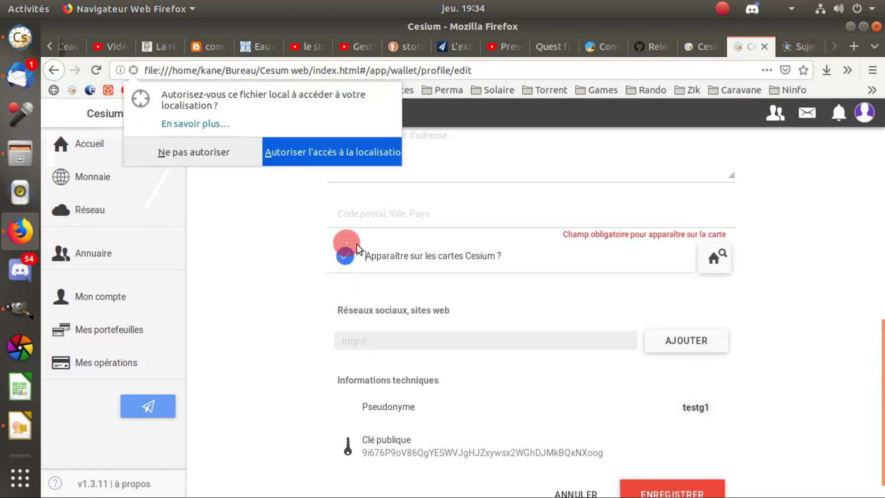
click(231, 156)
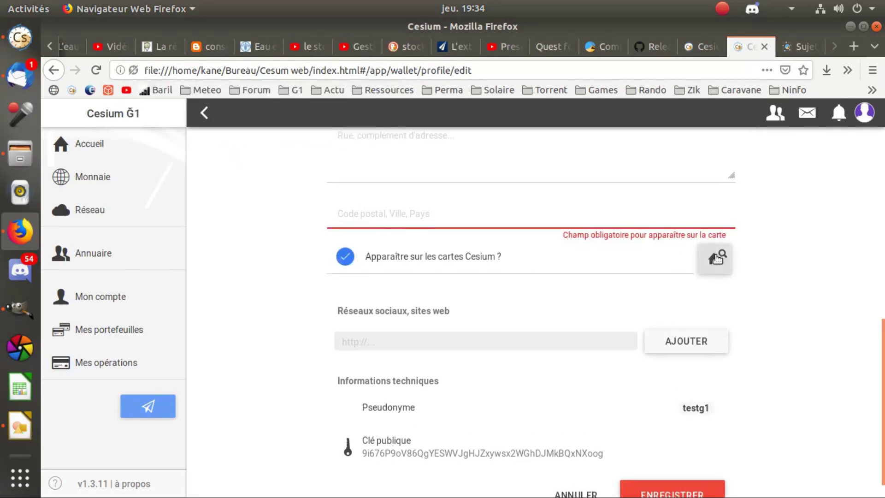
scroll(663, 308, up, 2)
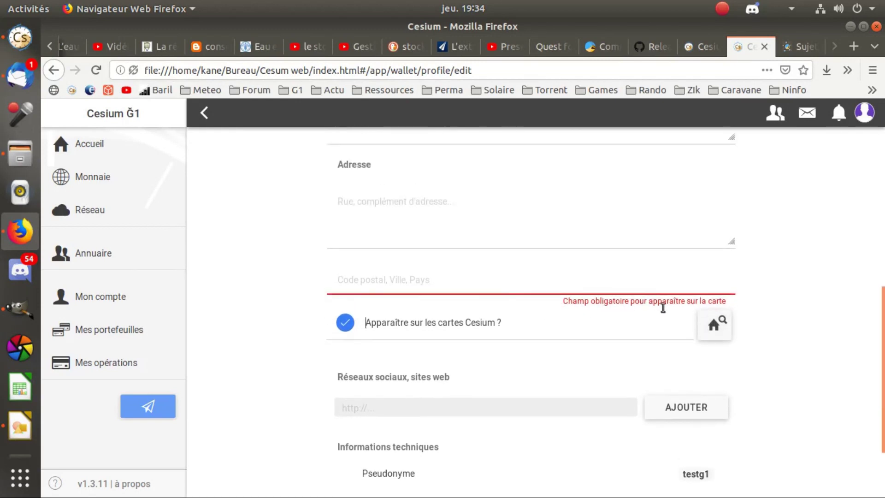
click(457, 282)
text(valence)
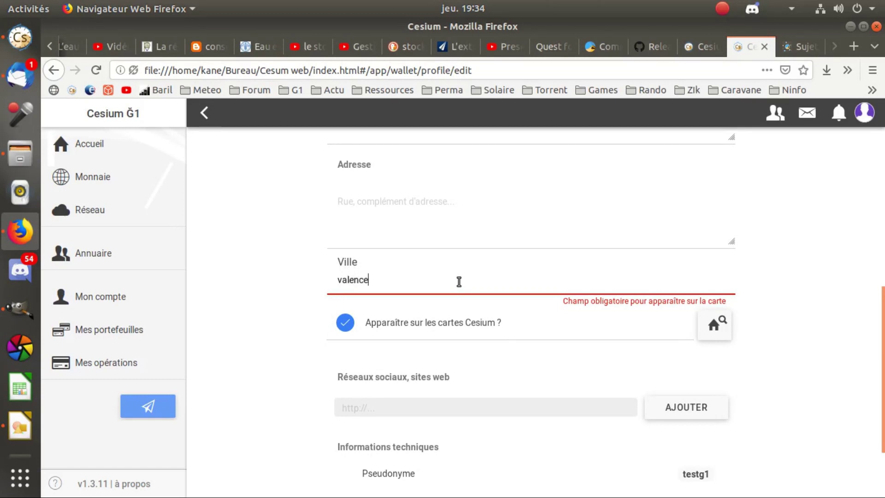
key(Return)
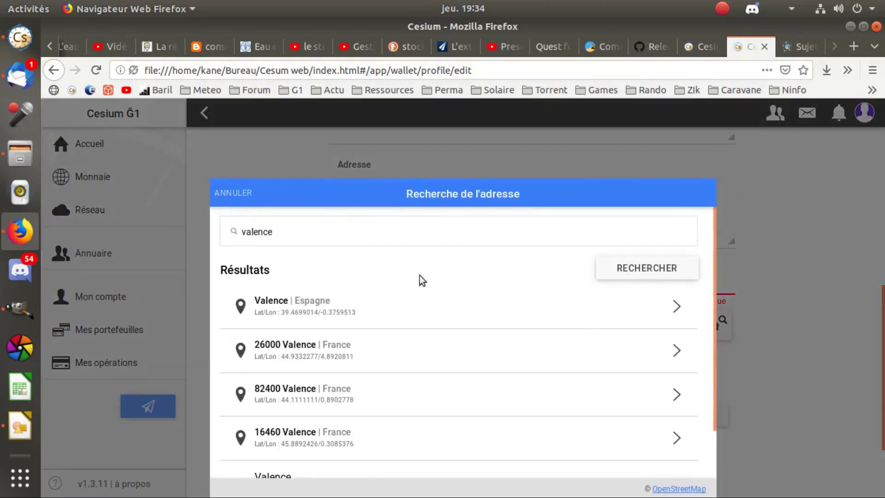
click(292, 345)
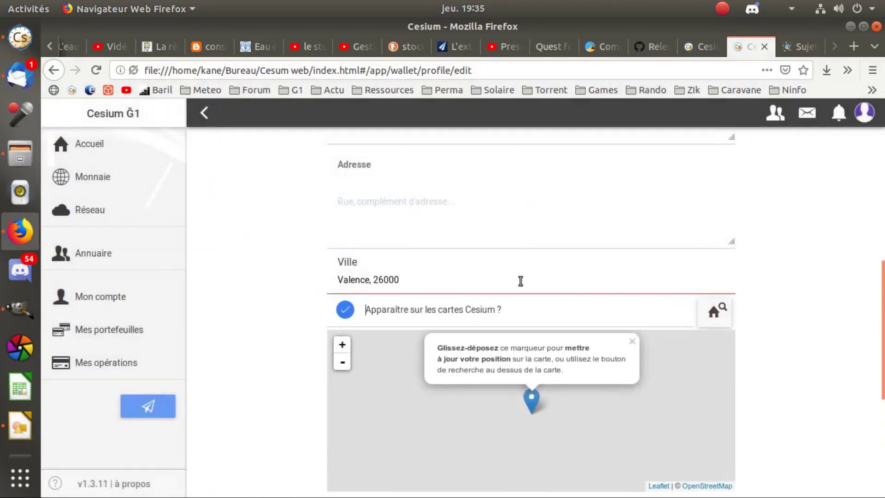
scroll(290, 315, down, 3)
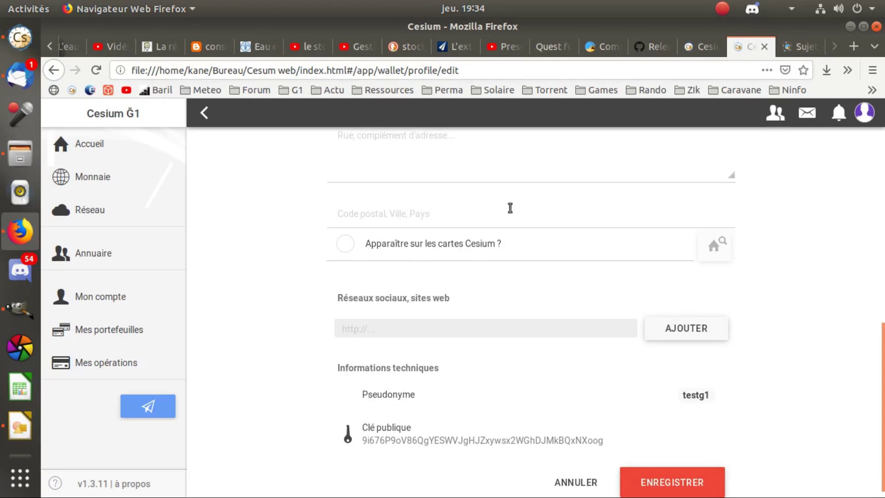
Re-enable the map option, set the address to 26000 Valence again, then begin adding a service.
click(346, 244)
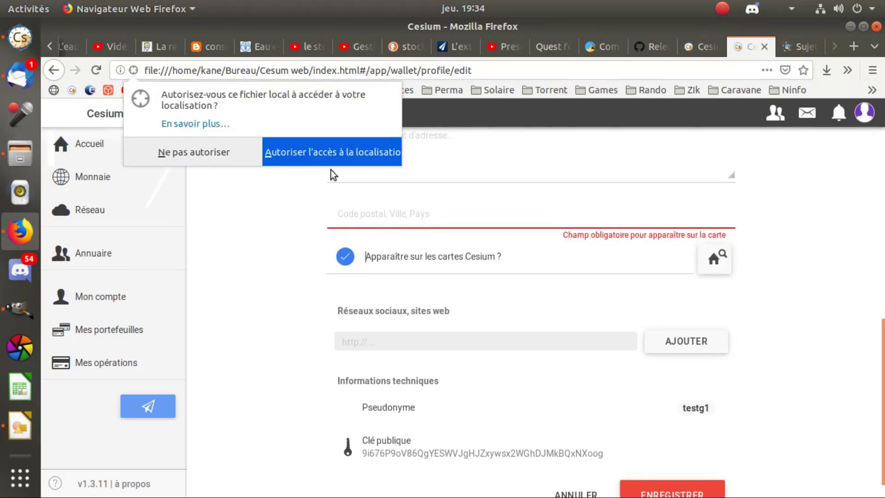
click(230, 156)
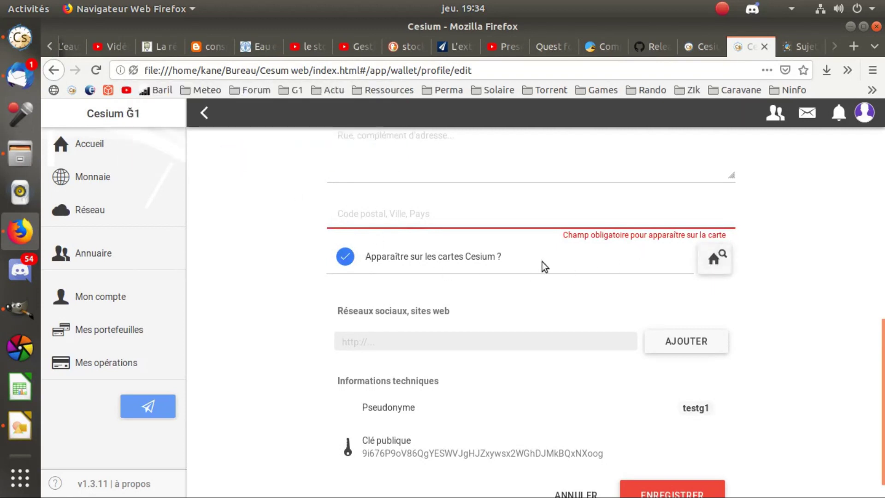
scroll(544, 265, up, 3)
click(457, 284)
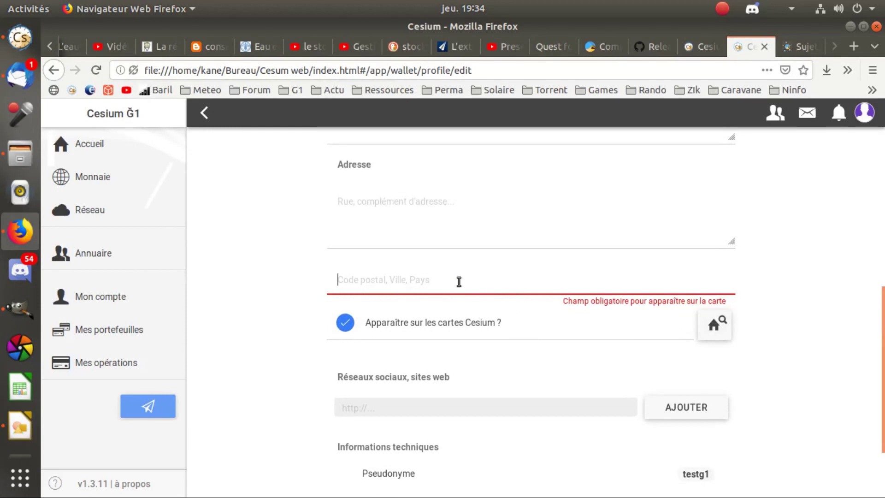
text(va)
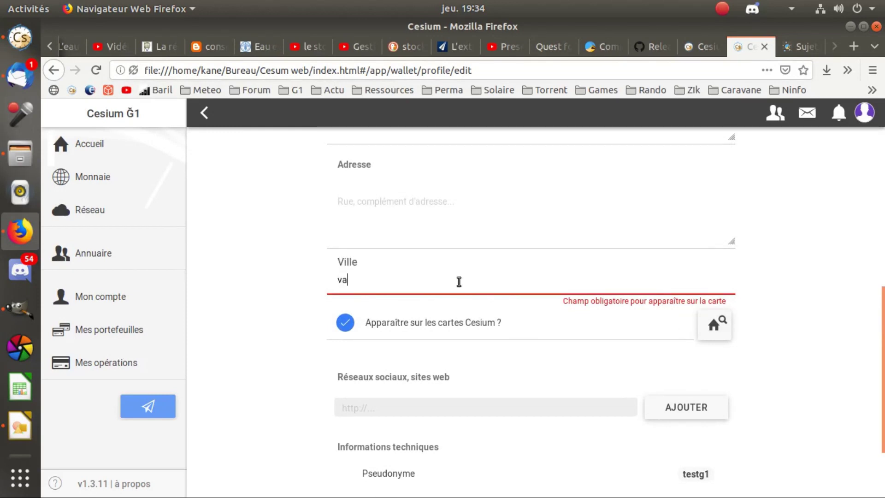
text(lence)
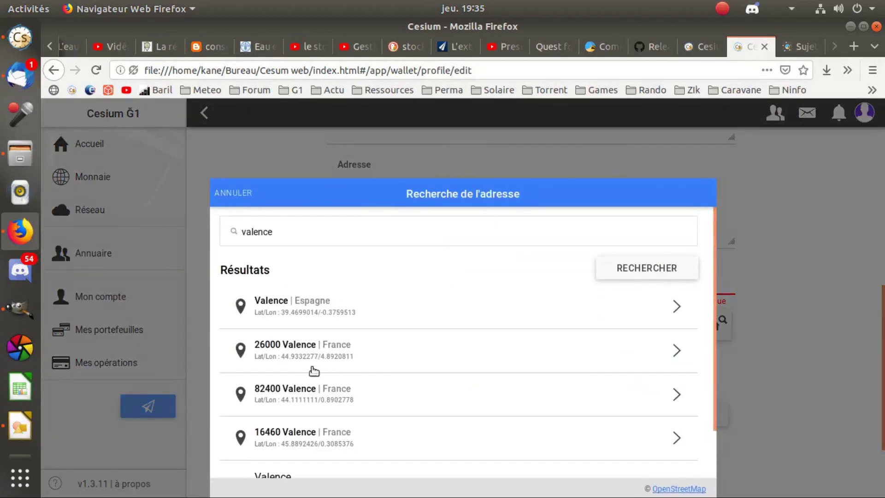
click(290, 349)
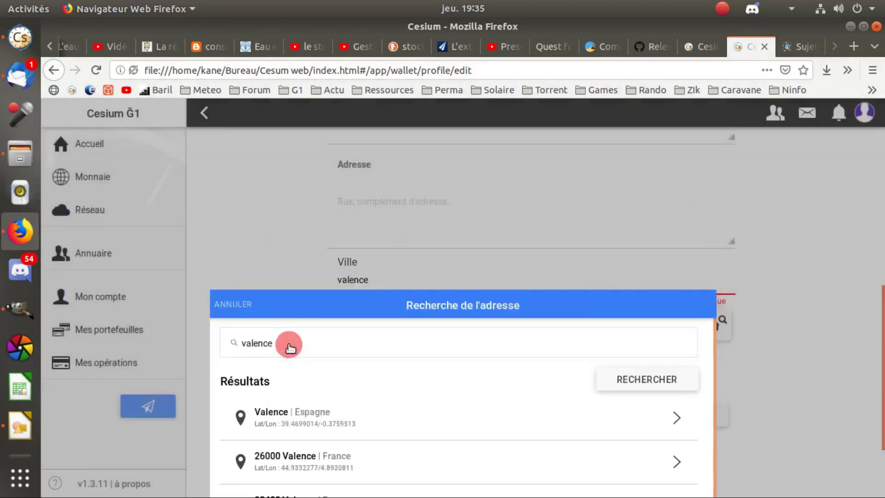
scroll(291, 314, down, 3)
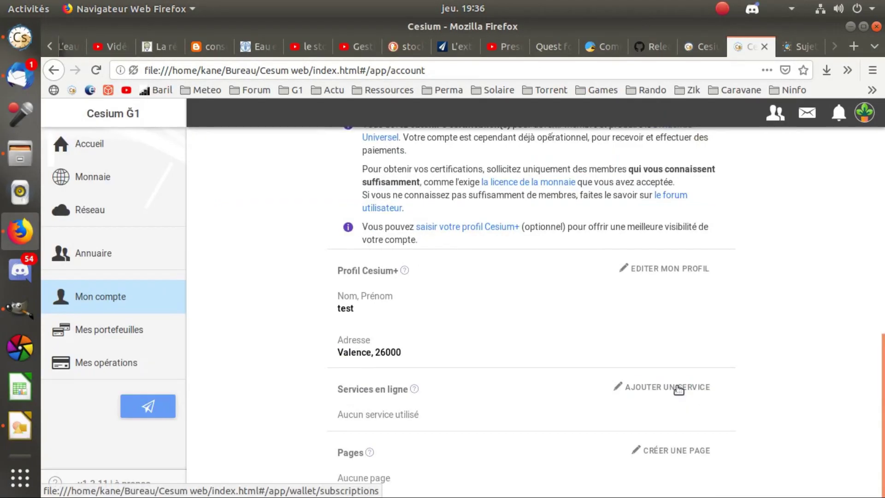
click(676, 387)
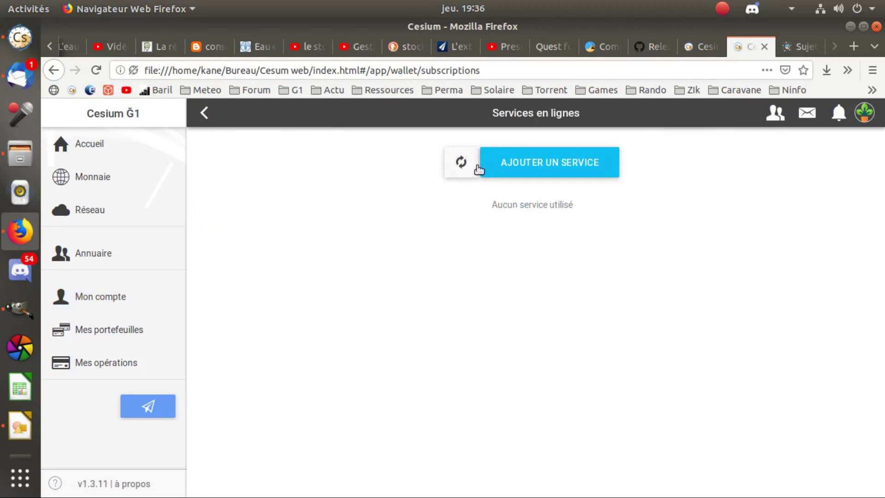
Bring up the service categories dialog offering Notifications and Email.
click(525, 170)
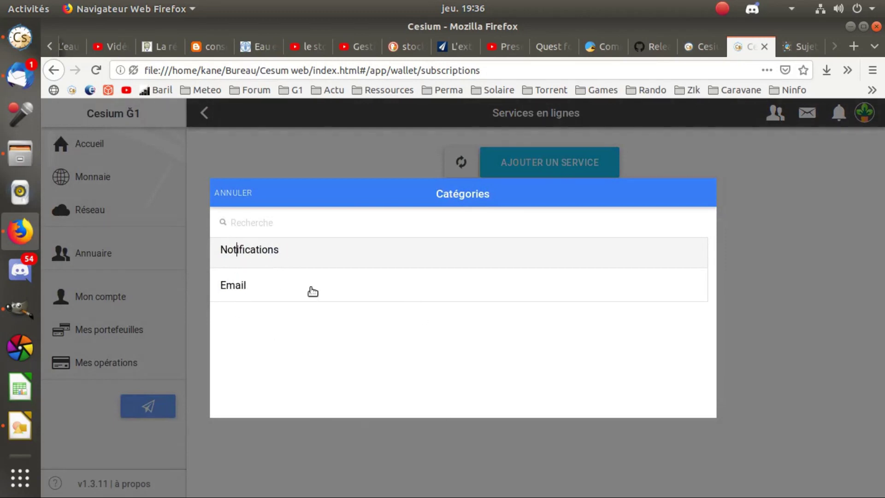
Choose the Email notification service and fill in the contact e-mail address.
click(233, 289)
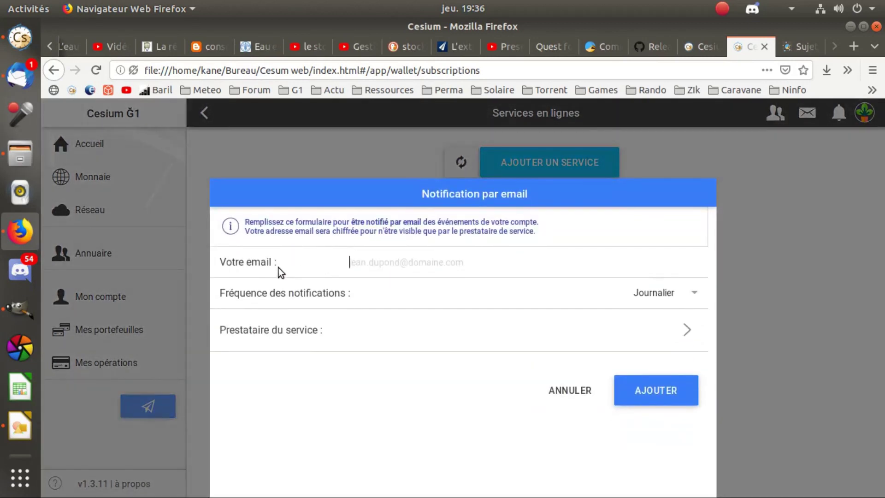
click(366, 262)
click(369, 261)
click(354, 262)
click(370, 295)
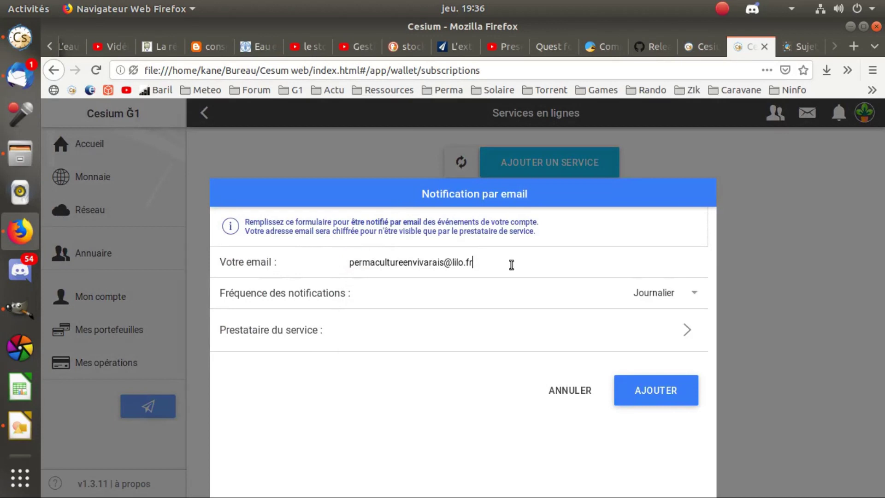
key(BackSpace)
key(BackSpace)
text(o)
click(428, 281)
Set frequency to Hebdomadaire and provider to g1.le-sou.org, then add the service.
click(658, 290)
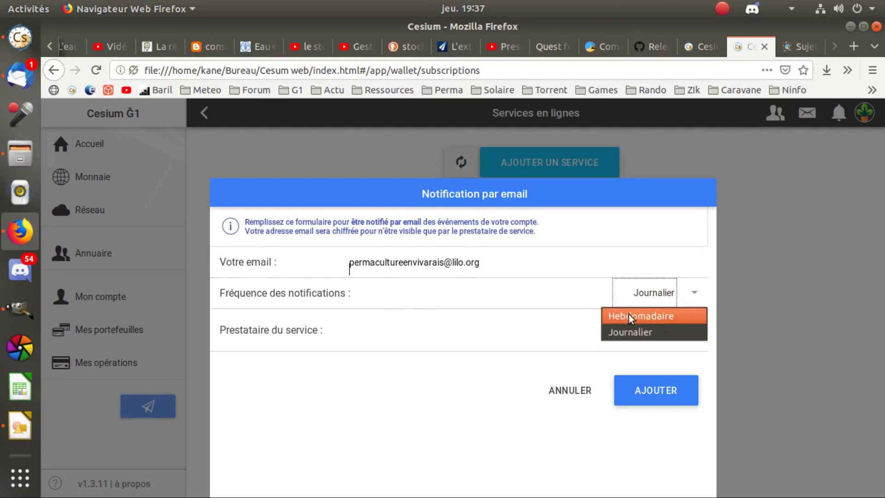
click(633, 333)
click(670, 295)
click(644, 312)
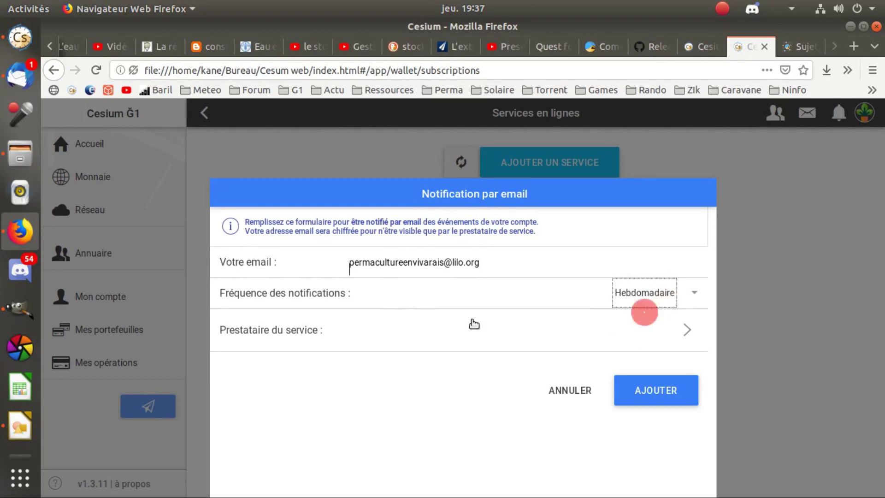
click(672, 336)
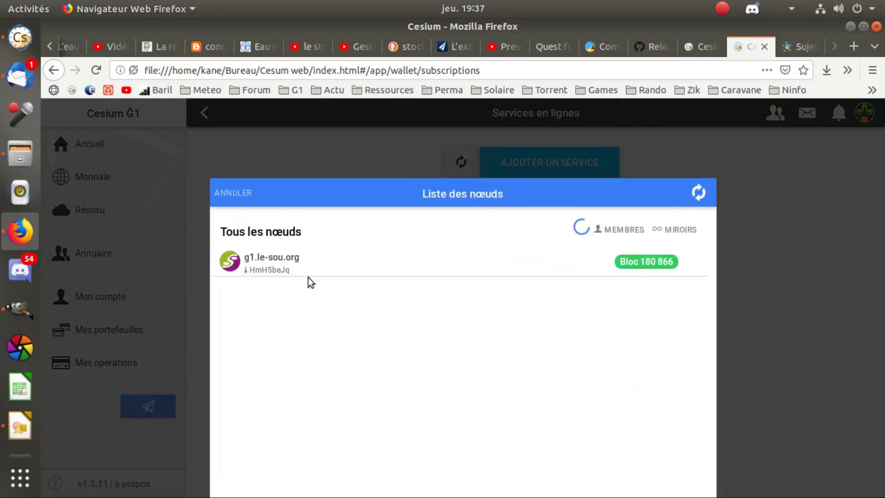
click(273, 262)
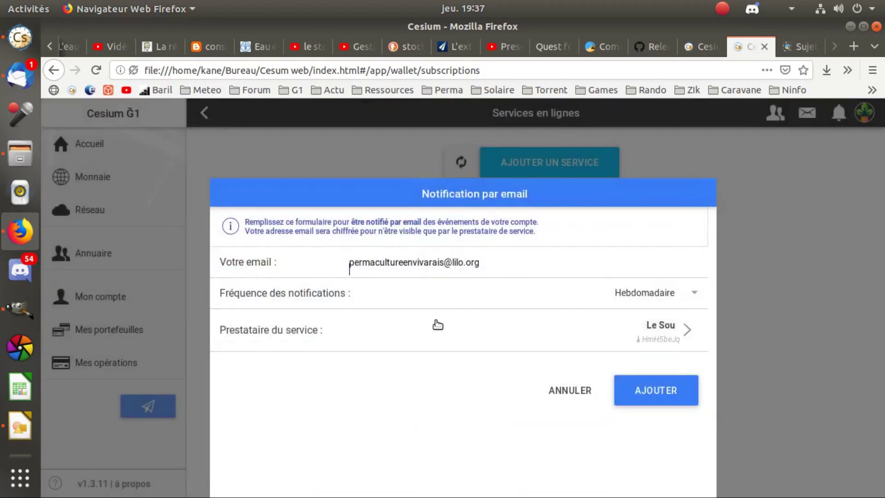
click(651, 391)
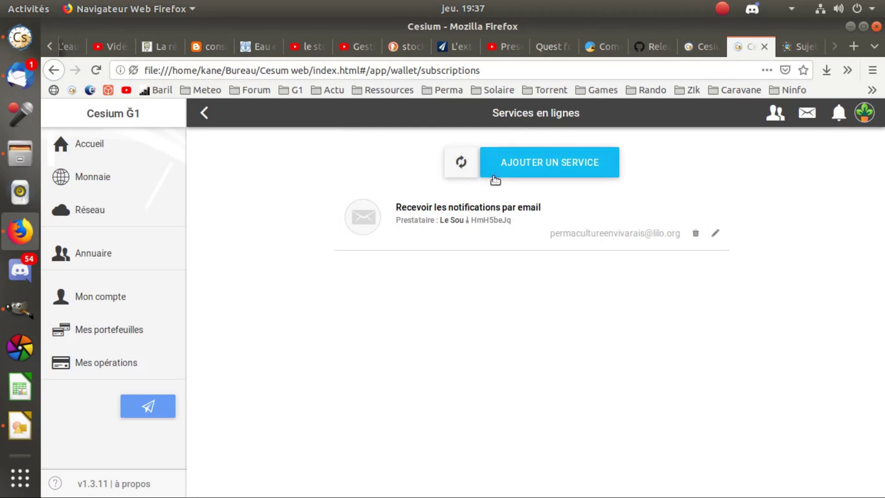
Return to Mon compte and open the Cesium+ profile editor.
click(204, 113)
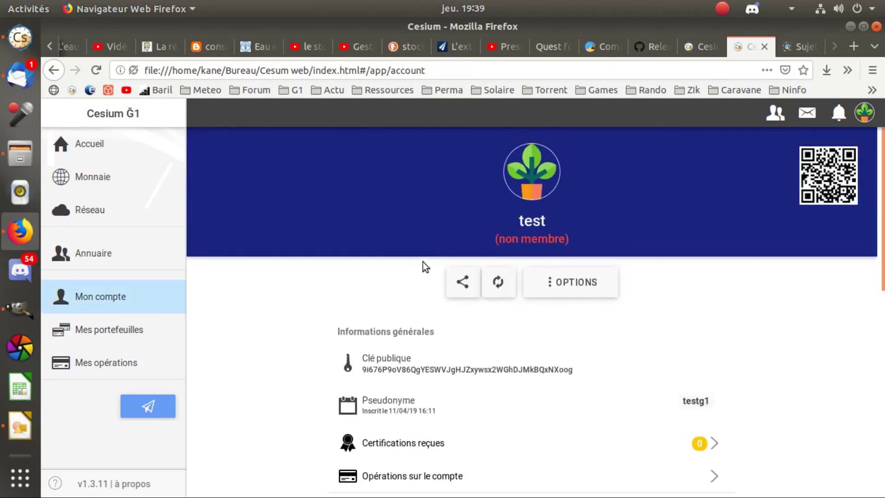
click(715, 402)
click(717, 403)
double_click(518, 222)
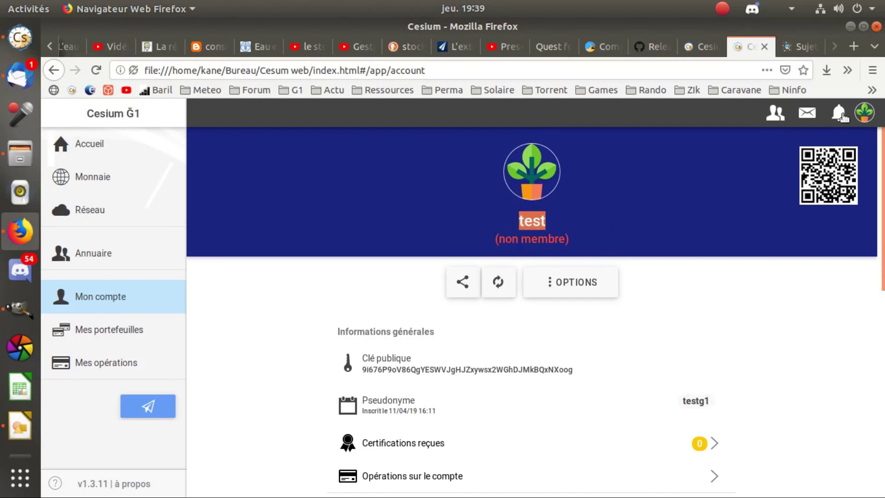
click(863, 112)
click(798, 195)
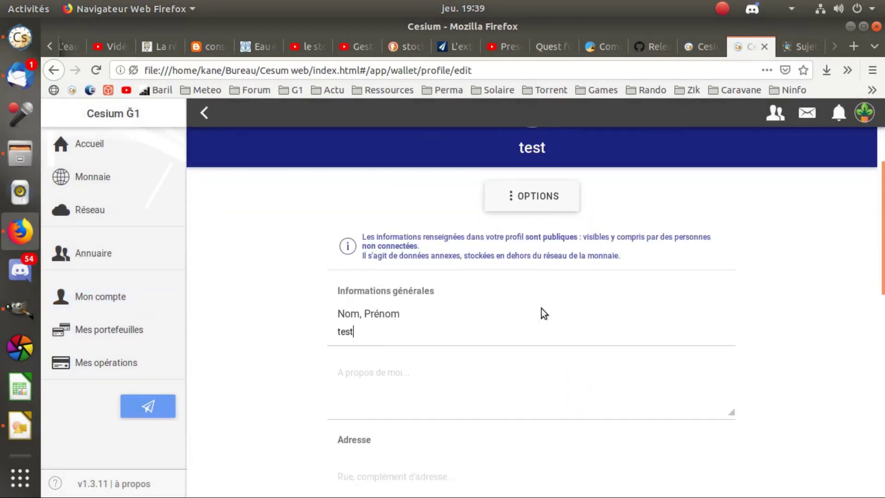
Change Nom, Prénom to 'test de la monnaie libre' and save the profile.
double_click(359, 296)
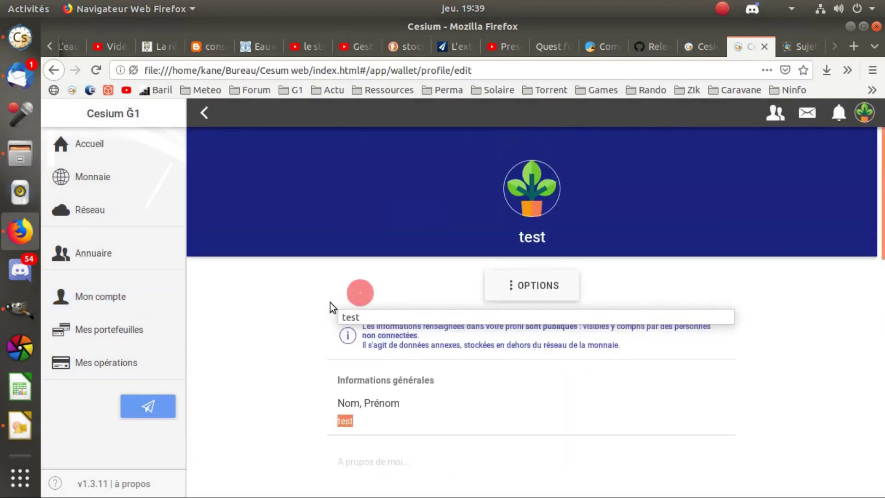
click(373, 317)
text(de la m)
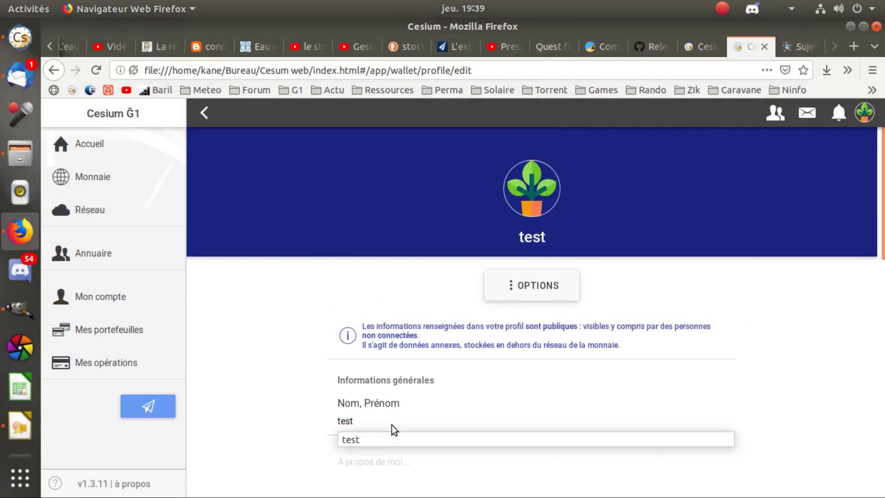
text(onnaie libre)
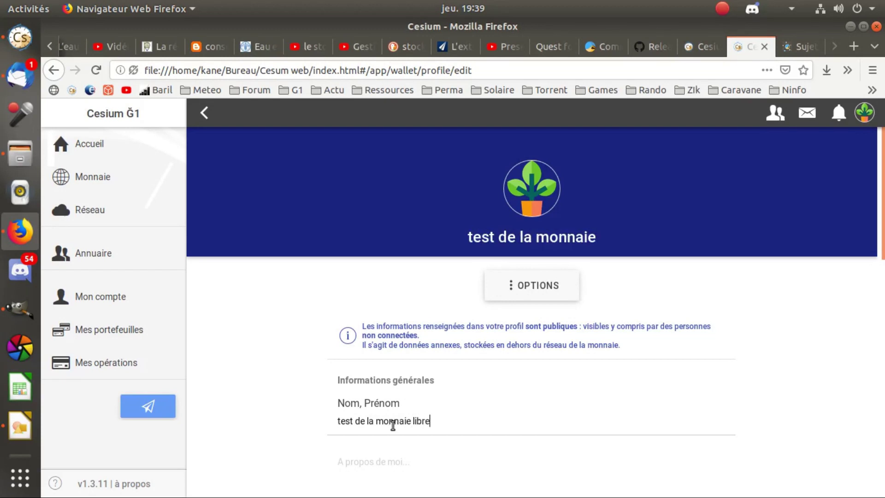
scroll(632, 359, down, 5)
scroll(882, 317, down, 8)
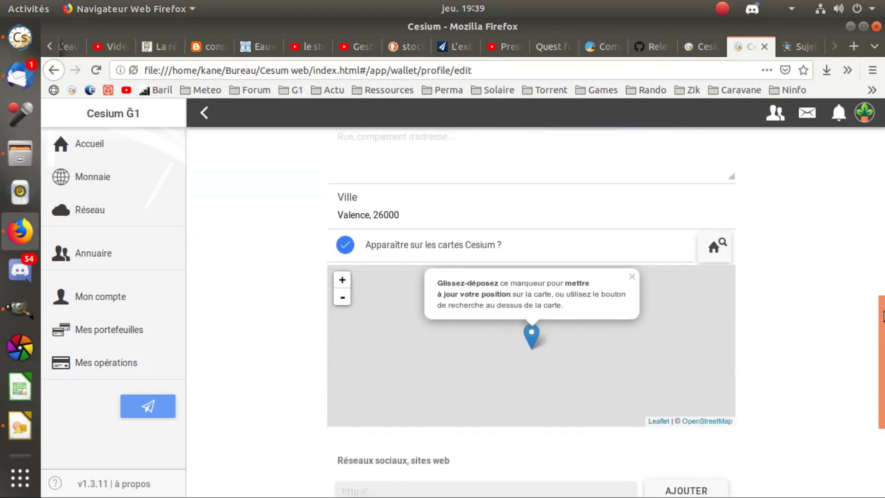
click(677, 470)
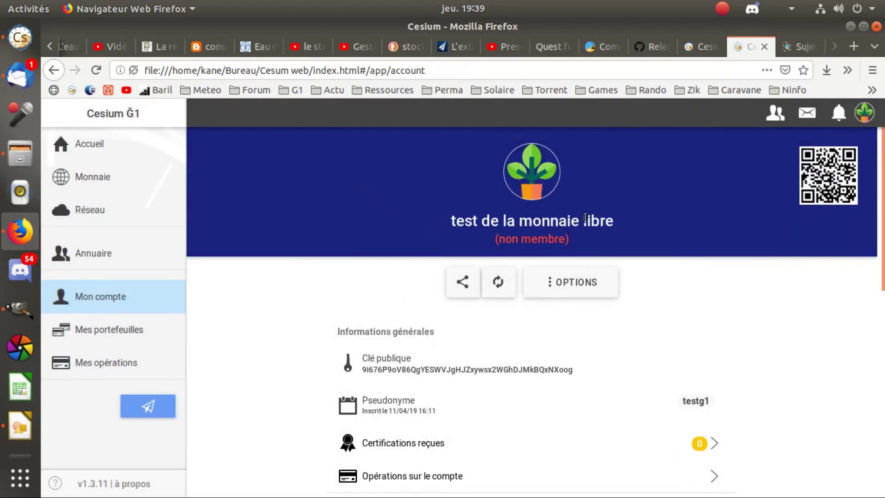
Search the Annuaire for 'test' and browse the 15 results.
click(102, 256)
text(test)
key(Return)
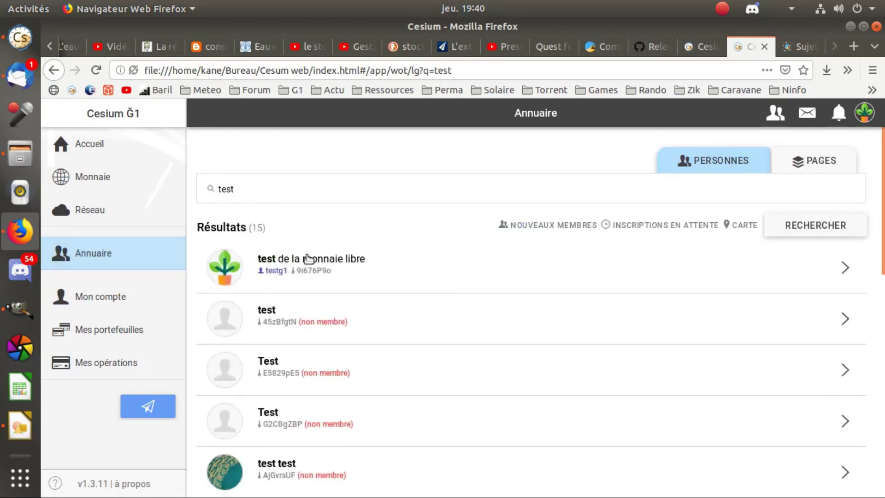
scroll(411, 275, down, 3)
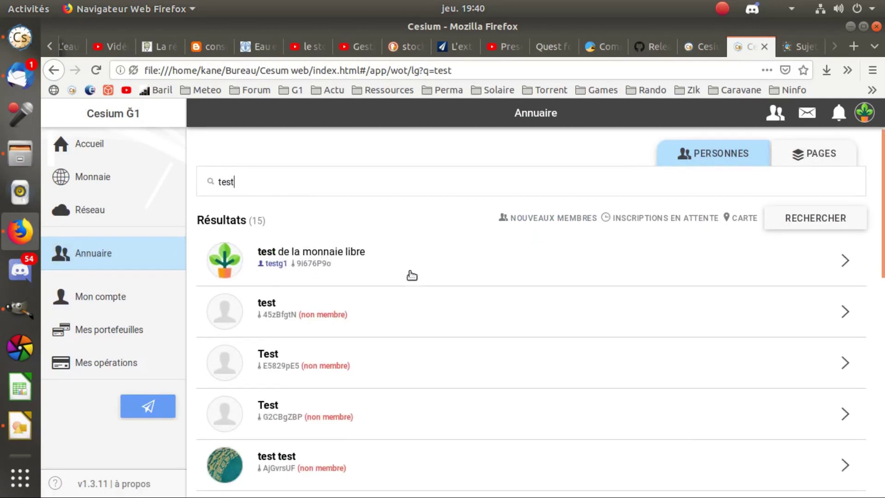
scroll(411, 275, down, 15)
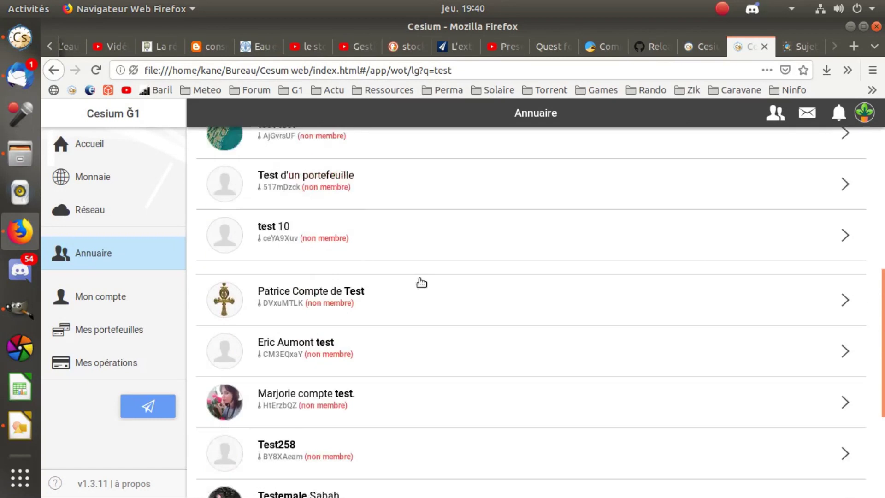
scroll(504, 262, up, 12)
scroll(502, 260, down, 16)
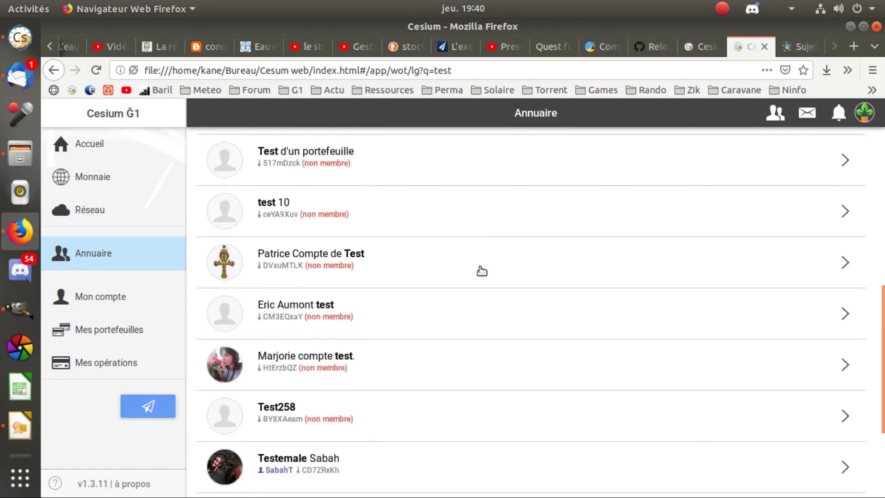
drag(883, 353, 882, 134)
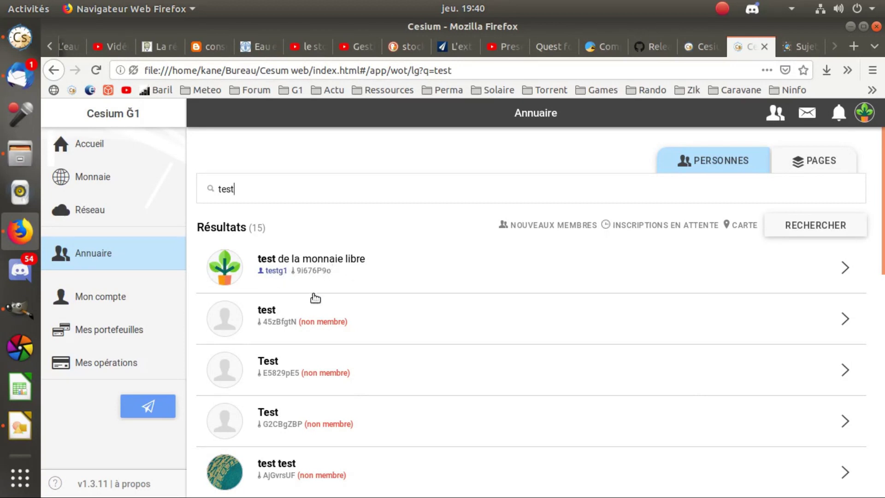
scroll(346, 310, down, 3)
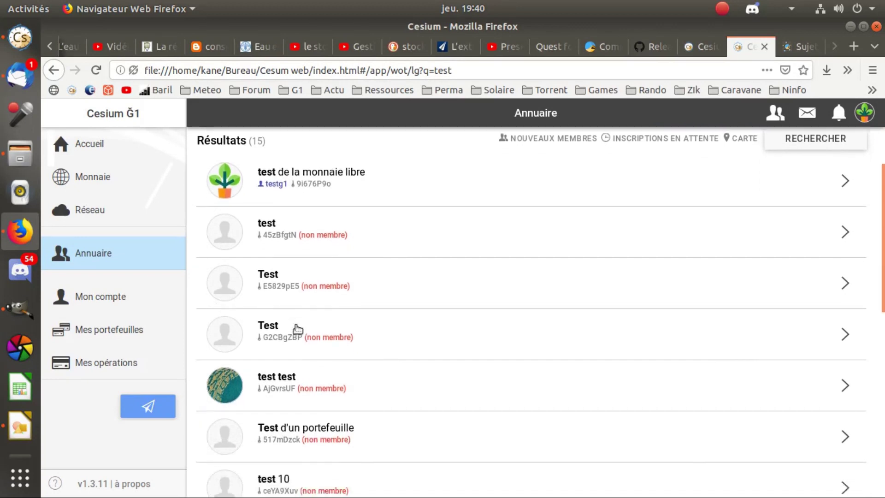
scroll(297, 277, up, 3)
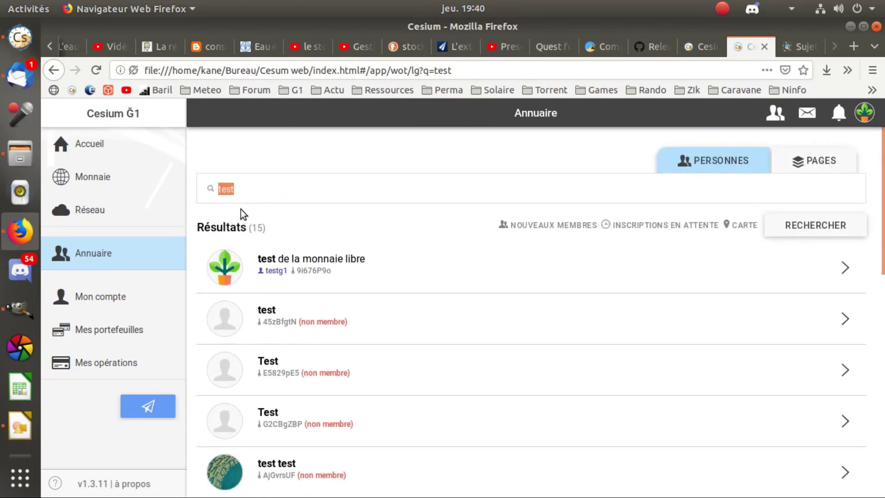
Search for another member, open their profile, come back, and clear the search box.
text(y)
key(Return)
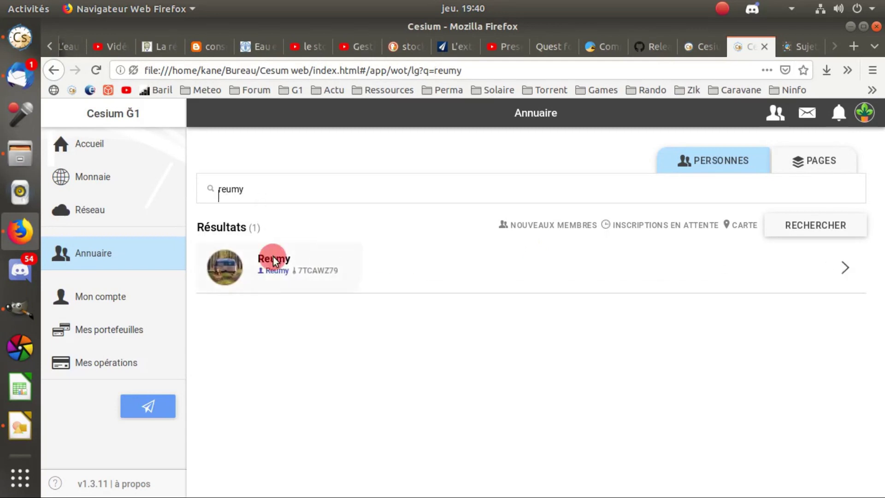
click(273, 260)
click(198, 114)
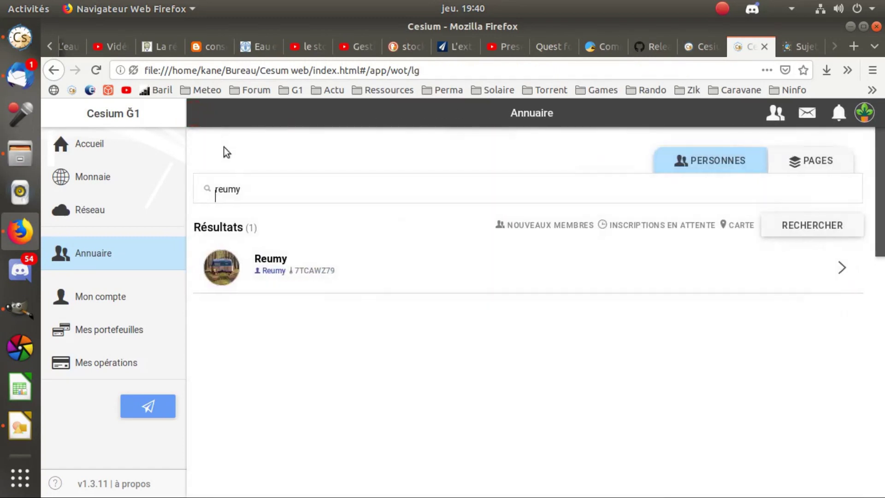
drag(251, 188, 213, 188)
key(BackSpace)
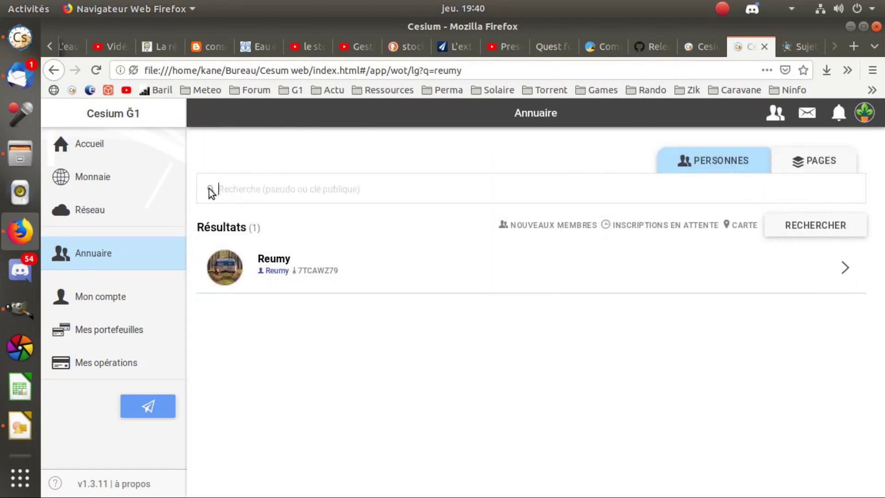
List the newest members and open a recently joined member's profile.
click(531, 227)
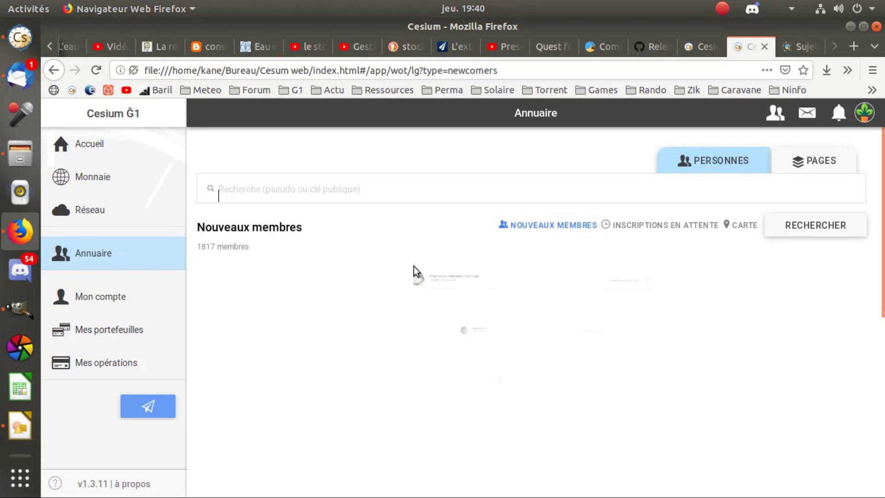
scroll(371, 278, down, 1)
scroll(579, 354, down, 5)
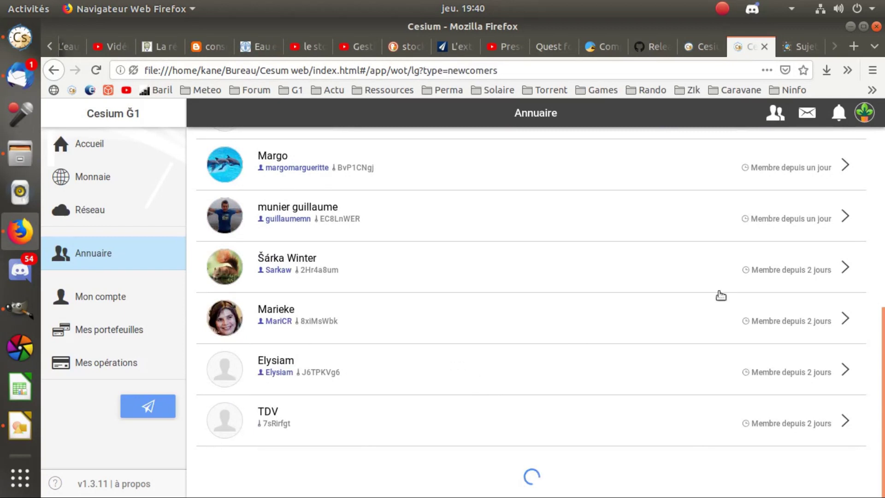
scroll(488, 338, down, 2)
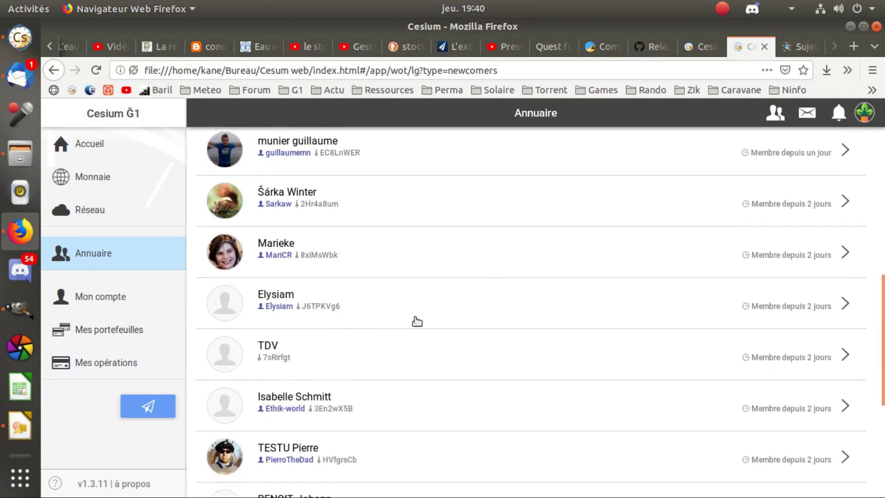
scroll(336, 419, down, 5)
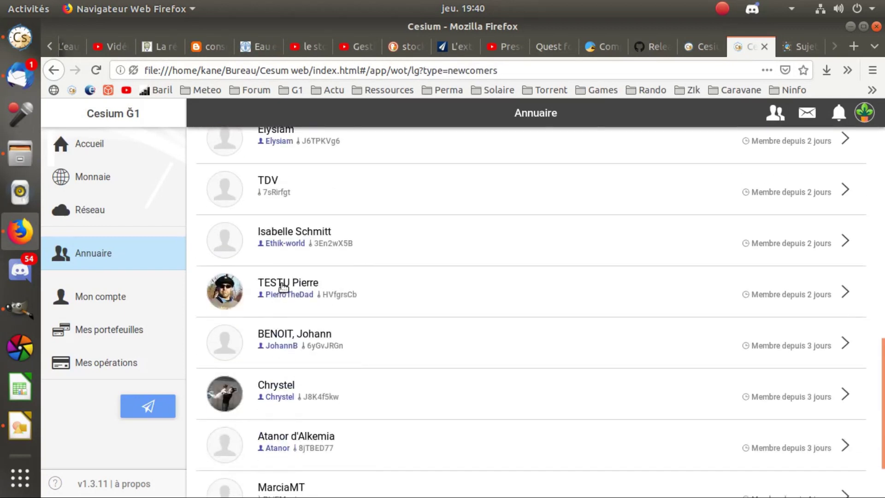
click(284, 288)
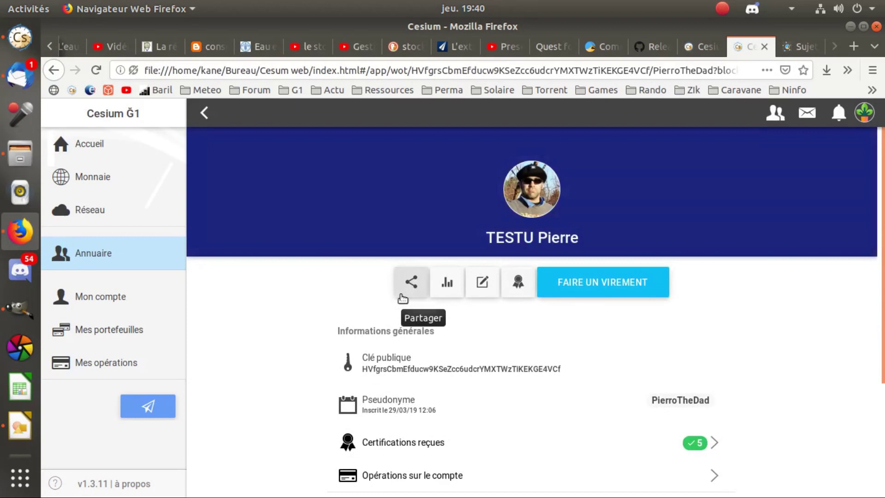
Check the member's Certifications reçues, then open their Opérations sur le compte.
scroll(376, 301, down, 3)
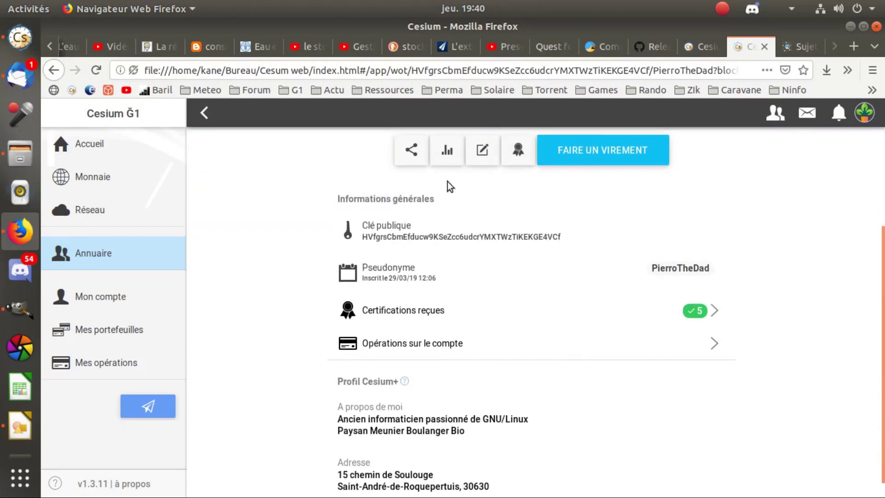
scroll(468, 304, up, 3)
scroll(361, 285, down, 3)
click(419, 311)
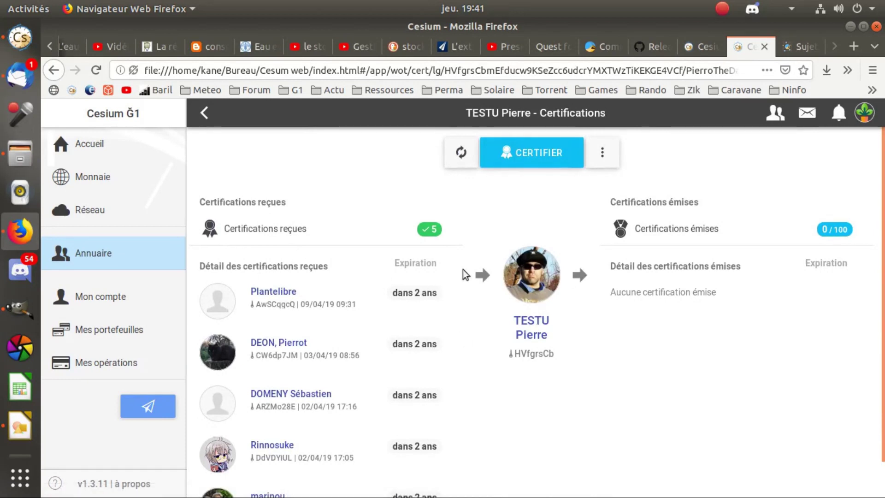
scroll(261, 296, down, 2)
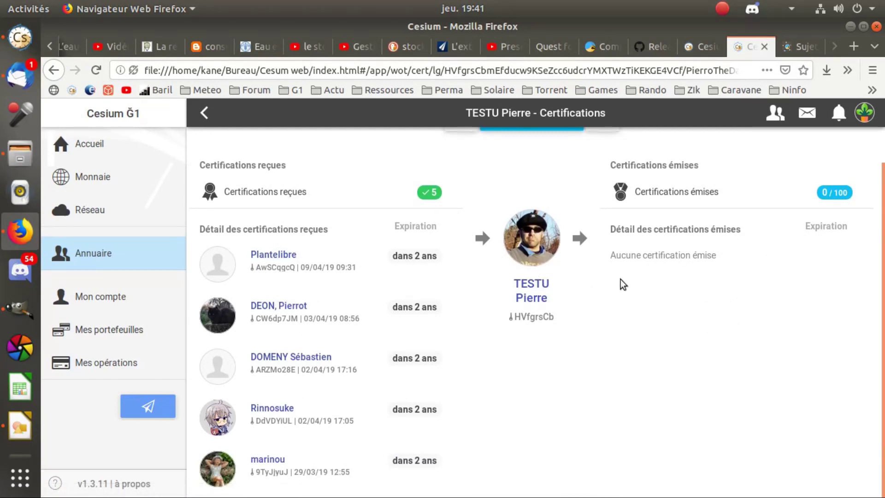
scroll(620, 281, up, 2)
click(204, 114)
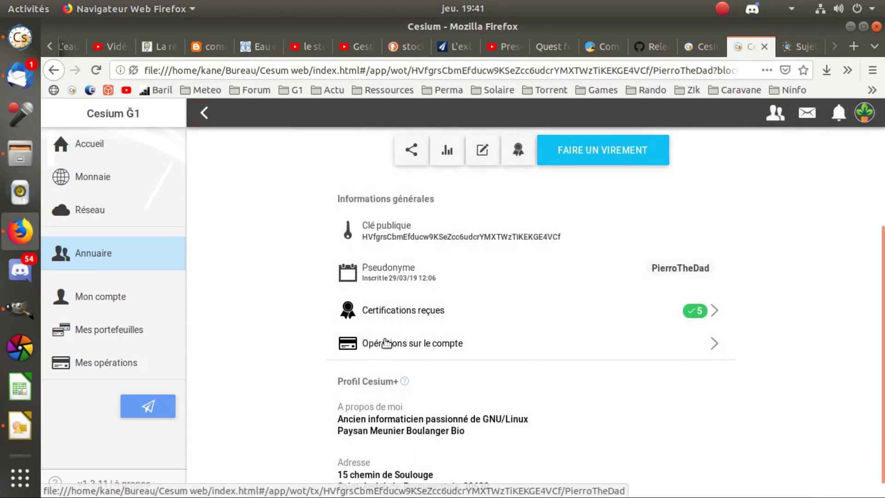
click(401, 348)
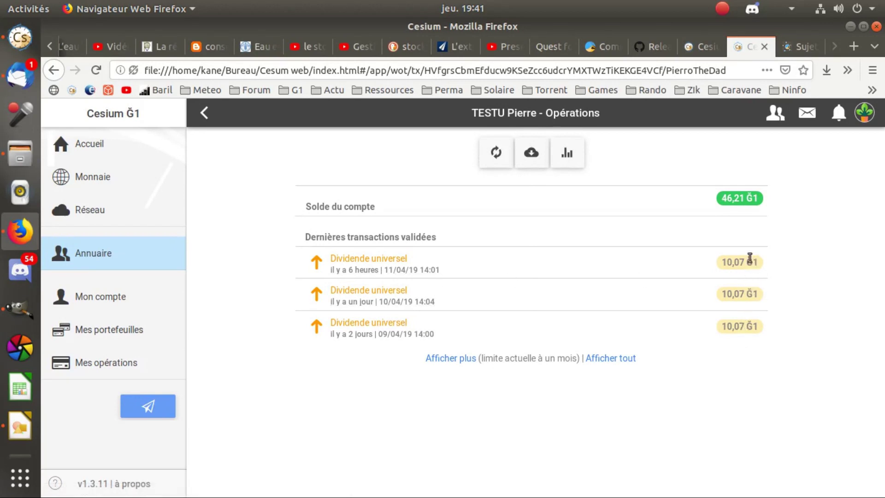
Back in the Annuaire, search a member's pseudonym and open the result.
click(204, 115)
click(204, 113)
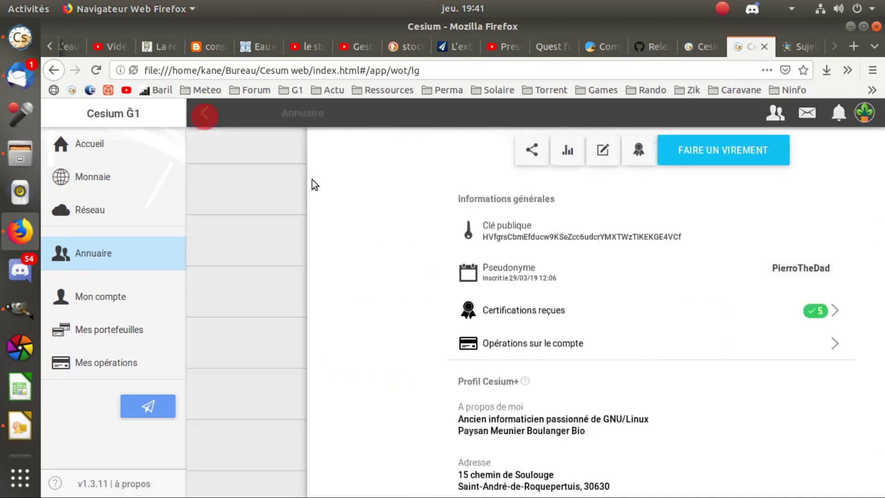
scroll(388, 306, up, 3)
scroll(388, 306, up, 7)
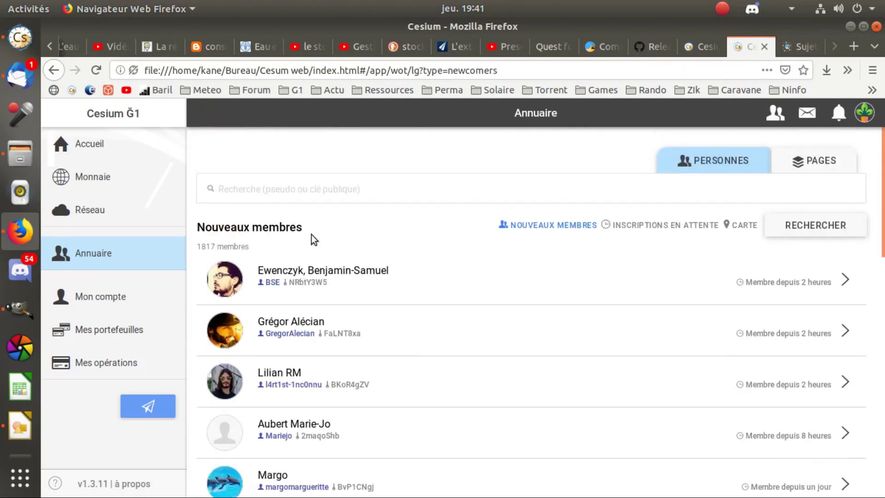
text(reumy)
key(Return)
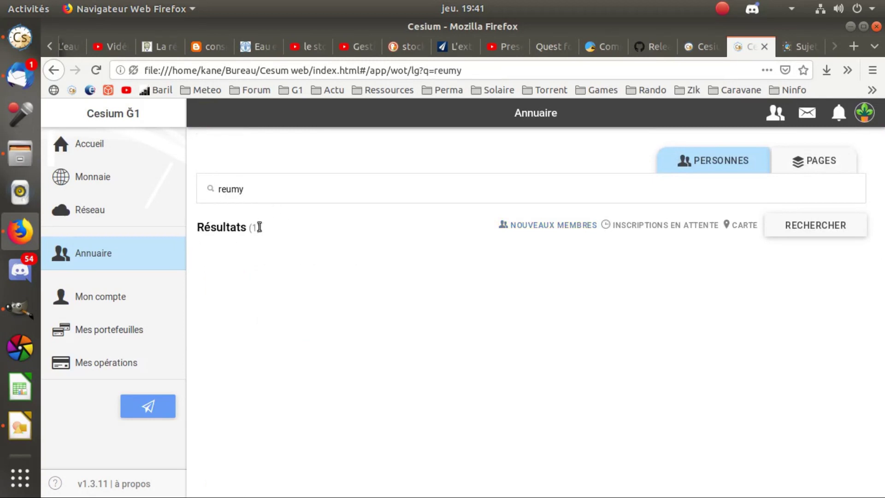
click(272, 263)
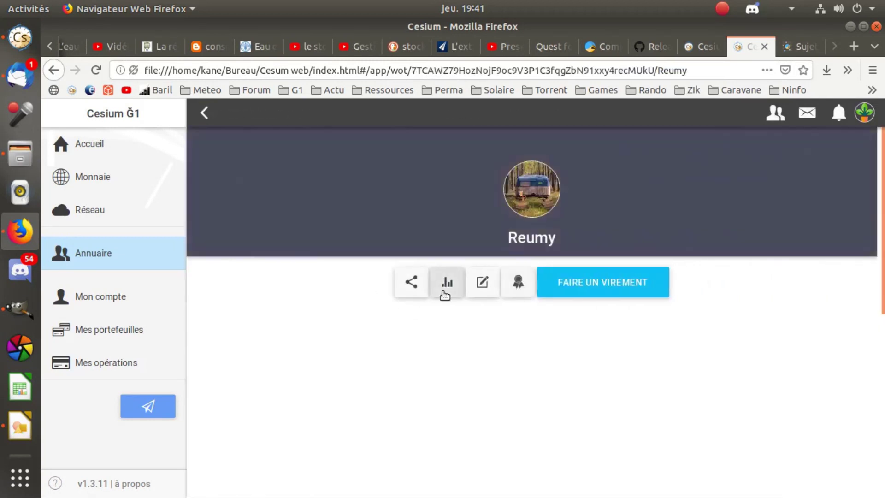
Review the found member's Certifications reçues, then open Opérations sur le compte.
scroll(445, 290, down, 2)
click(419, 346)
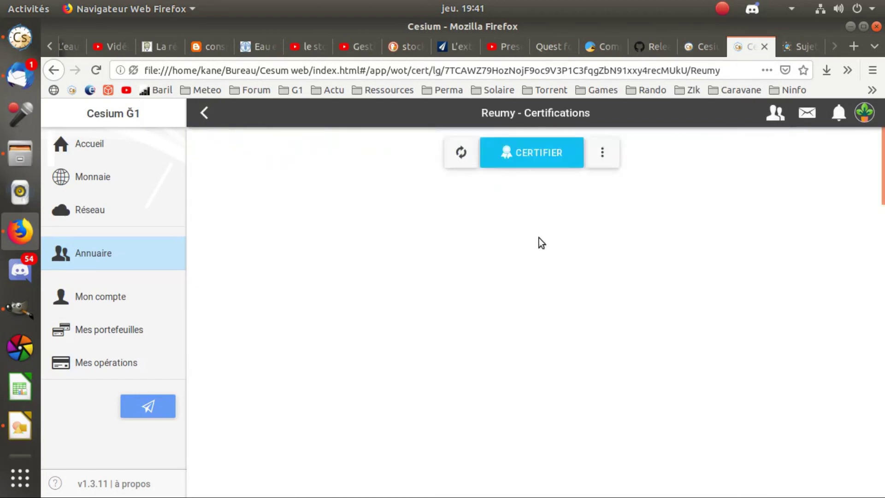
scroll(335, 300, down, 10)
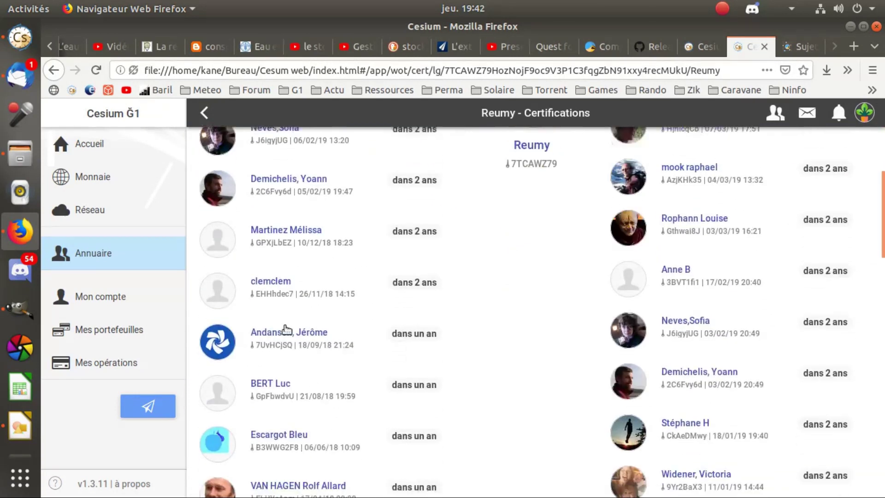
scroll(286, 354, up, 10)
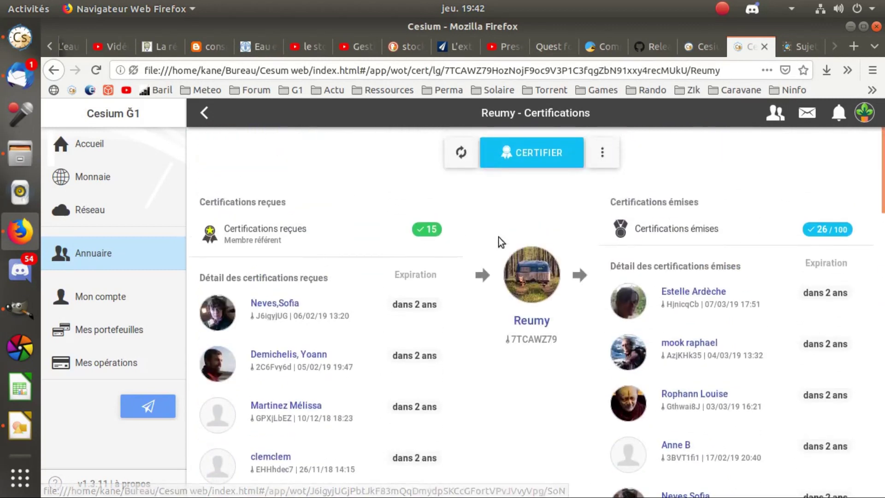
scroll(784, 314, down, 11)
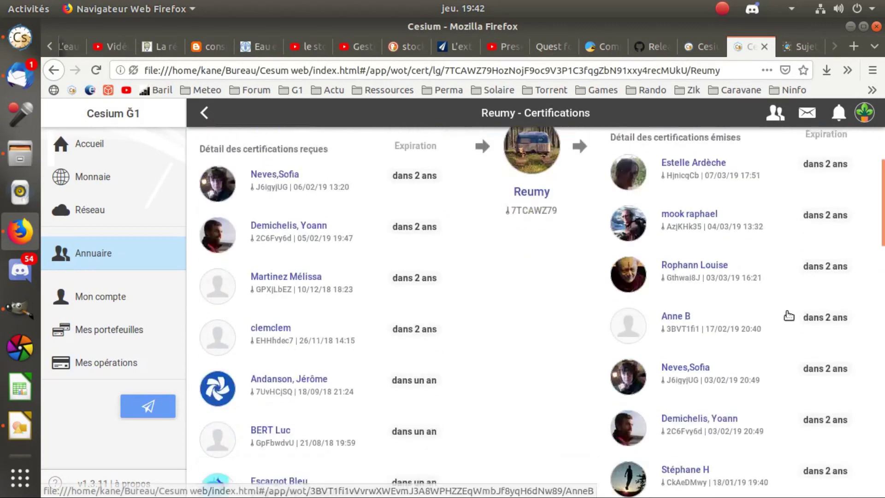
scroll(783, 321, up, 11)
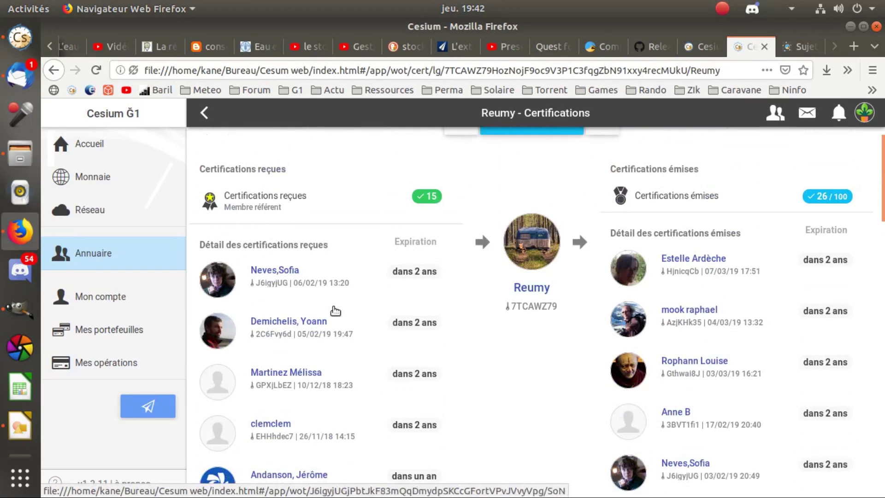
click(204, 113)
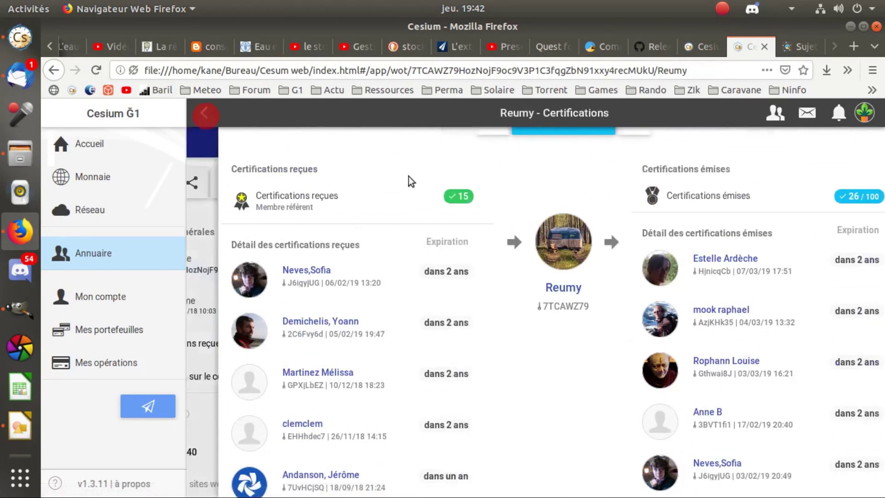
click(400, 375)
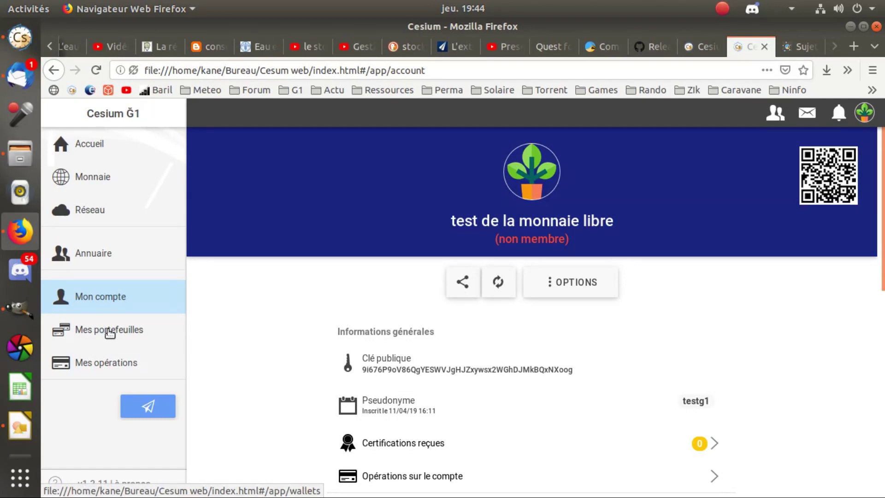
Open Mes portefeuilles to list the account's wallets.
click(110, 332)
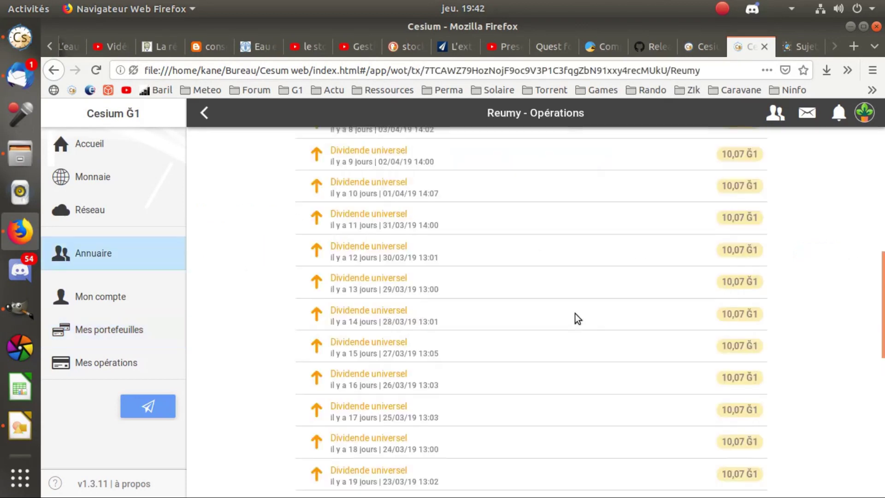
scroll(574, 313, down, 5)
View the member's balance chart with Mois as time unit, then navigate back.
scroll(574, 313, up, 8)
scroll(577, 315, up, 5)
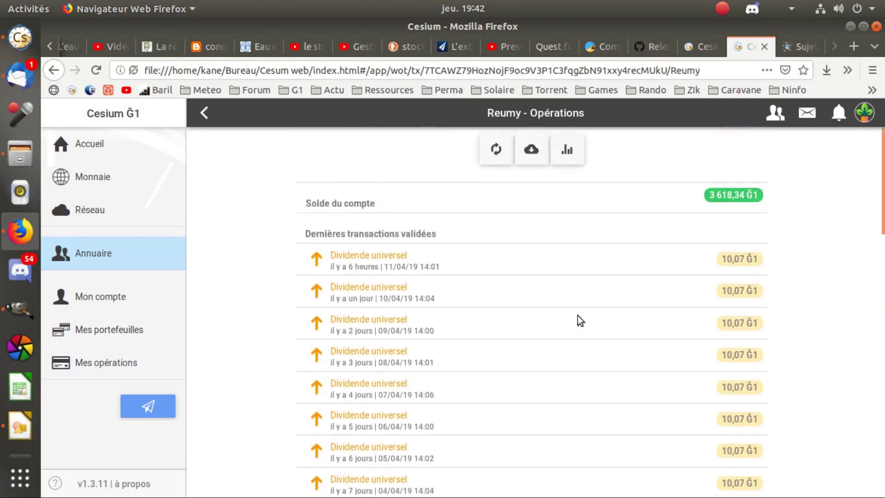
click(567, 154)
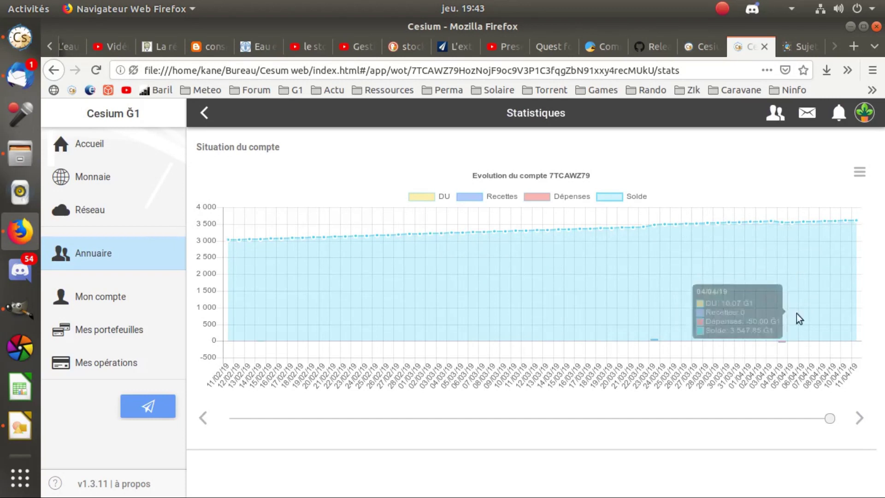
click(858, 173)
click(762, 363)
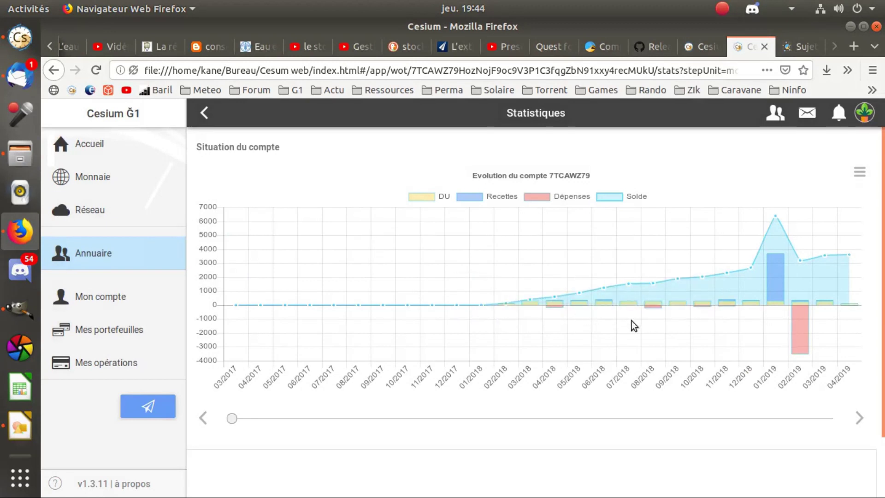
click(867, 170)
click(690, 175)
click(204, 113)
click(204, 113)
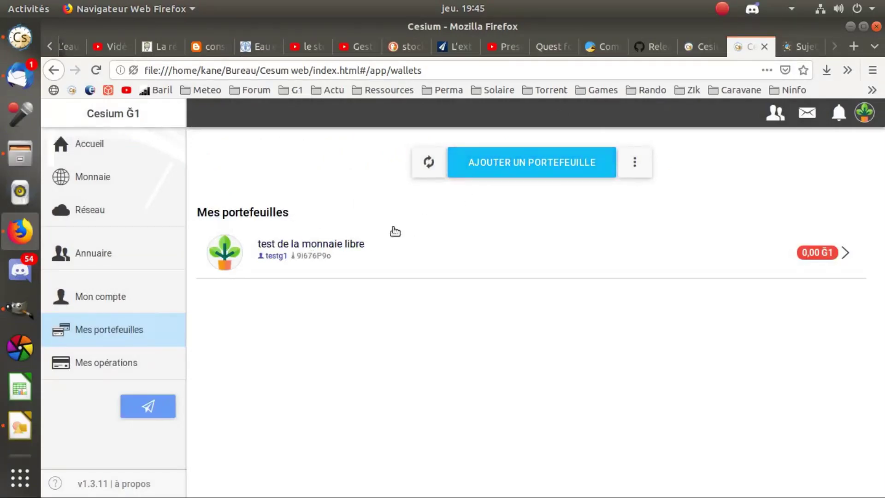
Log out, start a Simple portefeuille creation, and select the prefilled secret identifier.
click(96, 145)
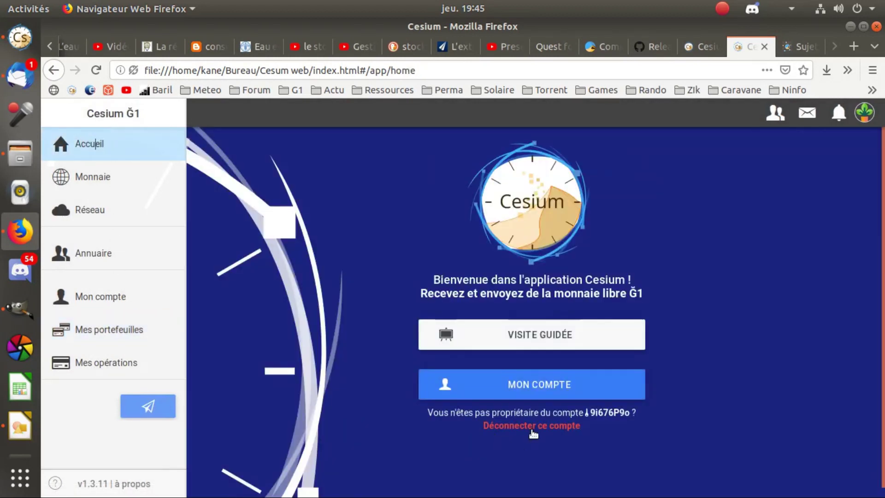
click(565, 426)
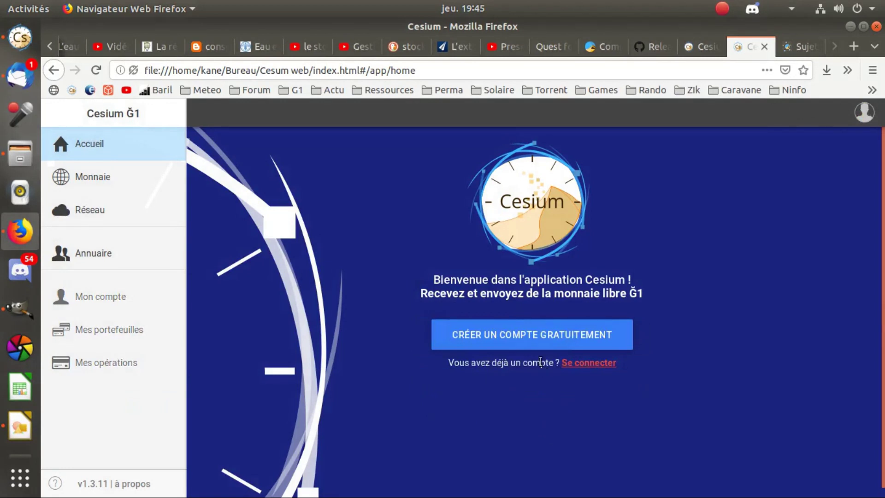
click(496, 336)
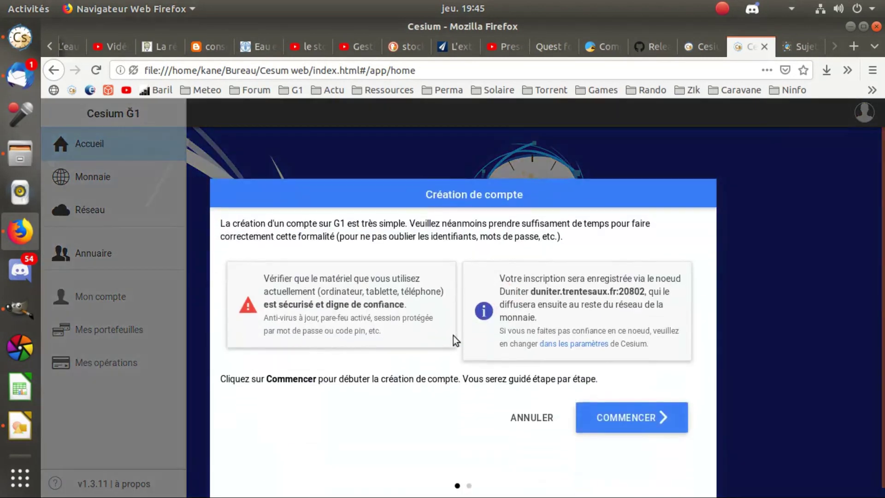
click(604, 421)
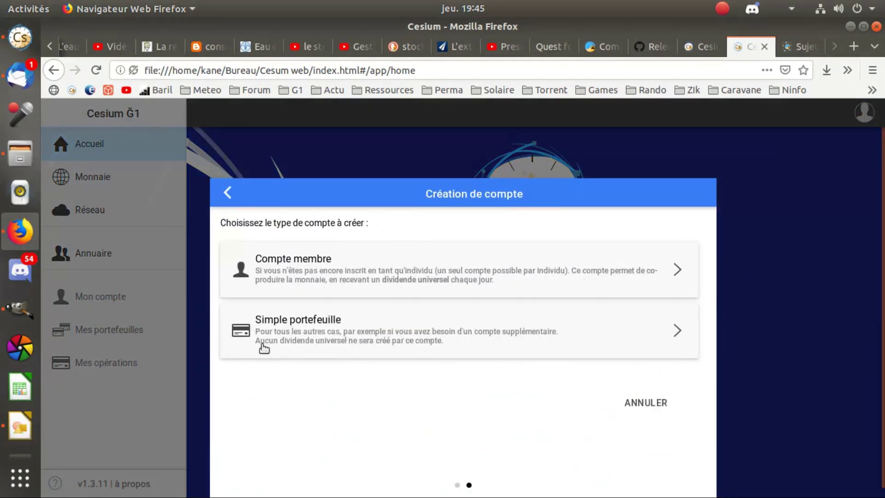
key(Escape)
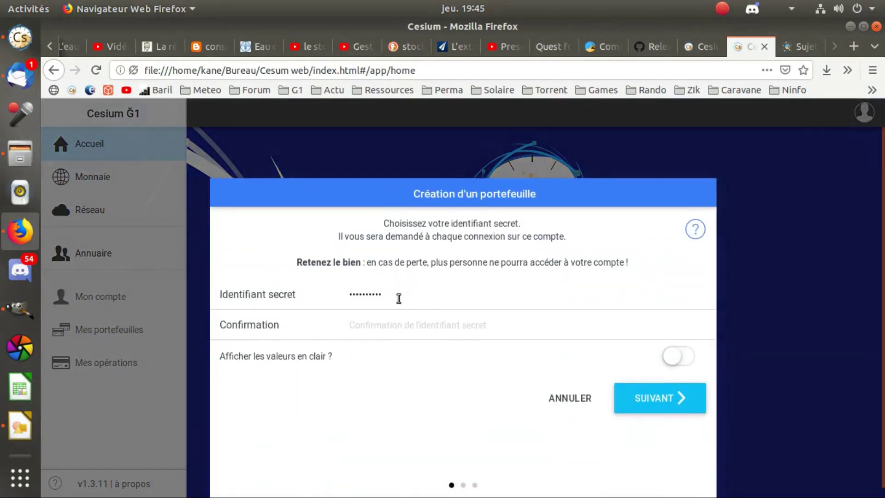
drag(397, 298, 321, 298)
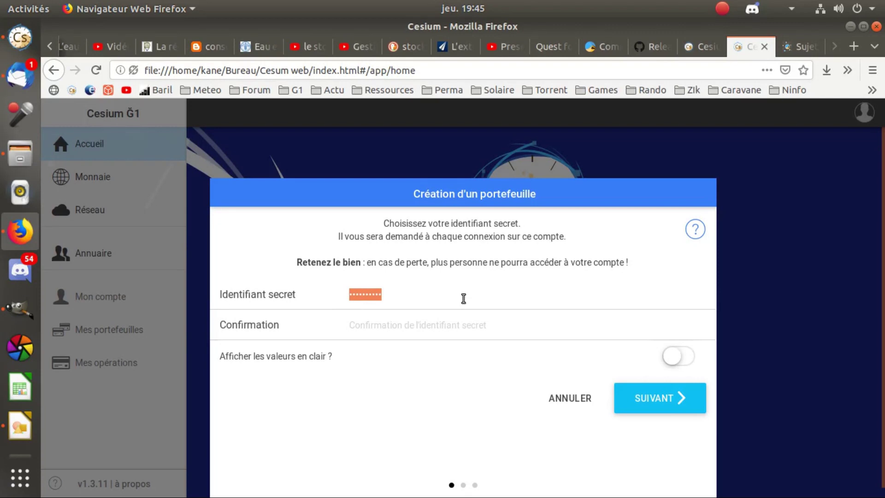
Enter the new wallet's secret identifier in plain text and proceed to the password step.
text(••)
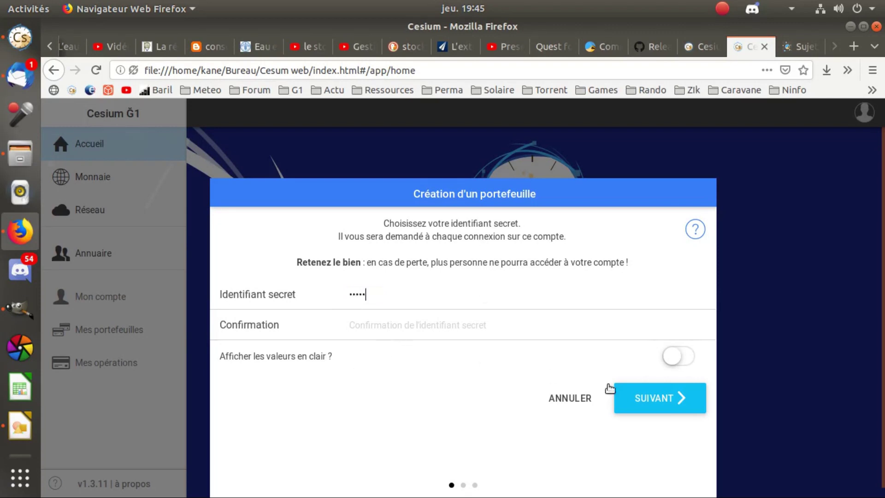
click(676, 357)
click(563, 299)
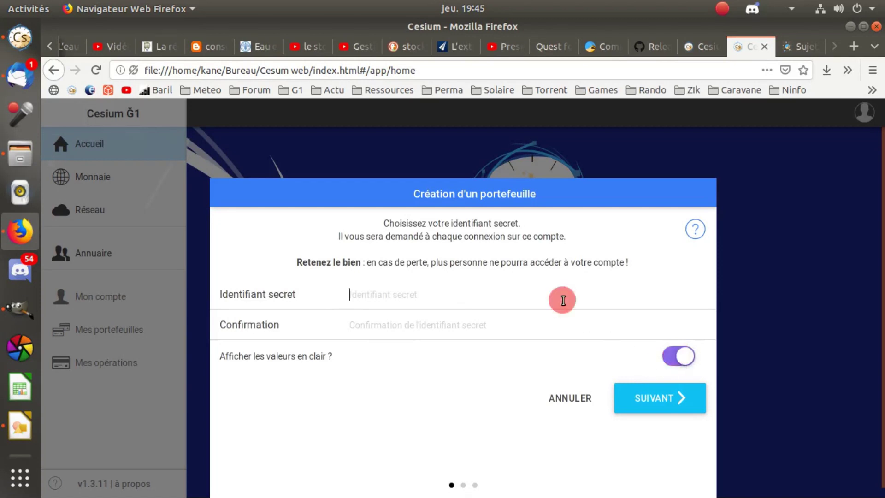
text(portefeuille)
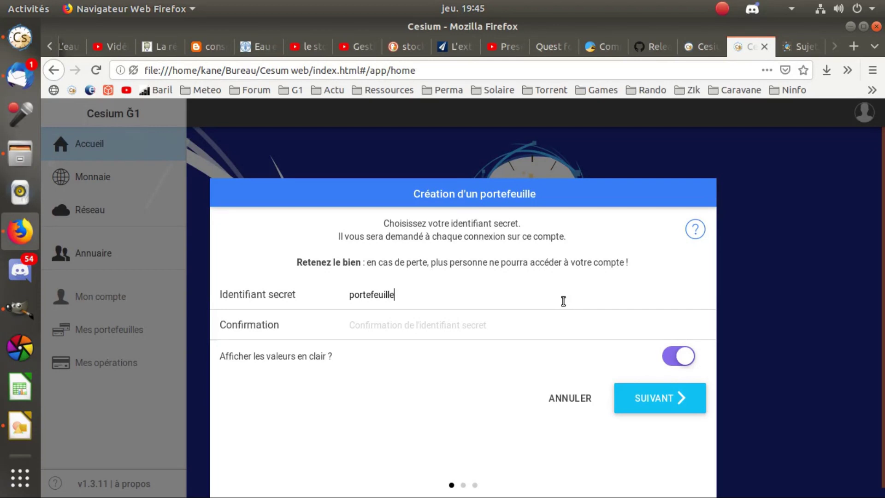
text(portefeuilleg1)
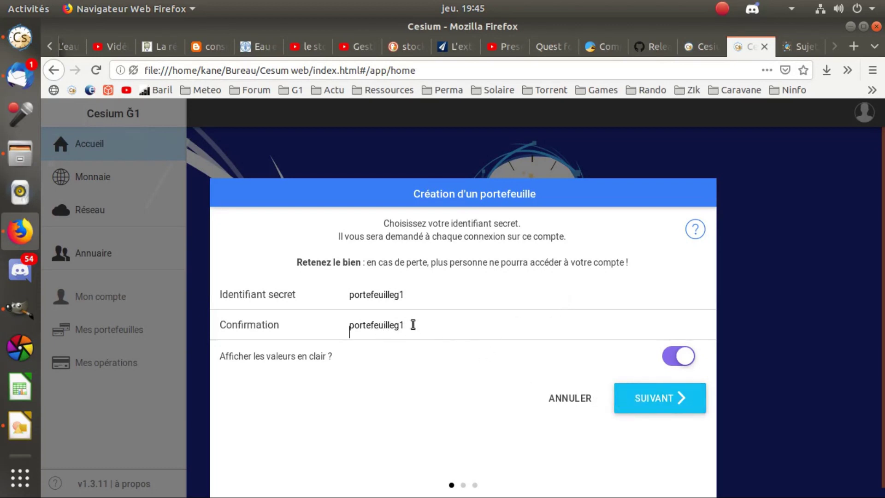
click(660, 413)
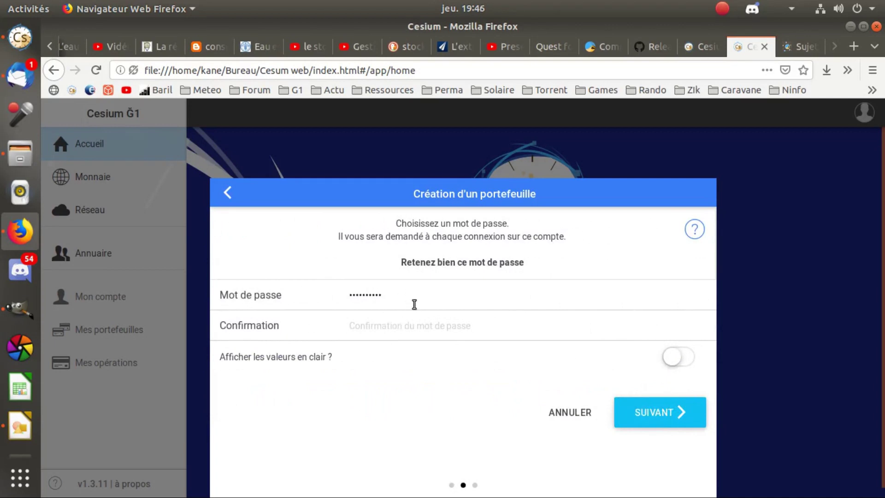
double_click(399, 298)
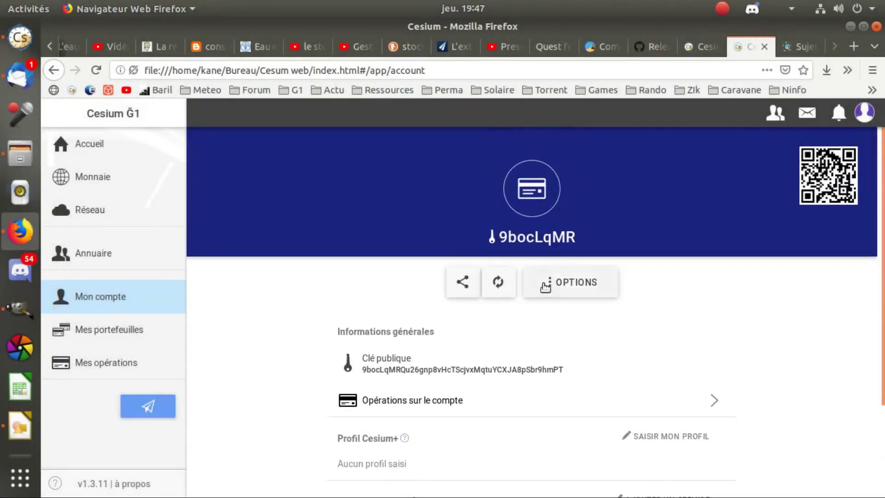
Open the new wallet's profile editor from the account menu.
click(865, 114)
click(722, 236)
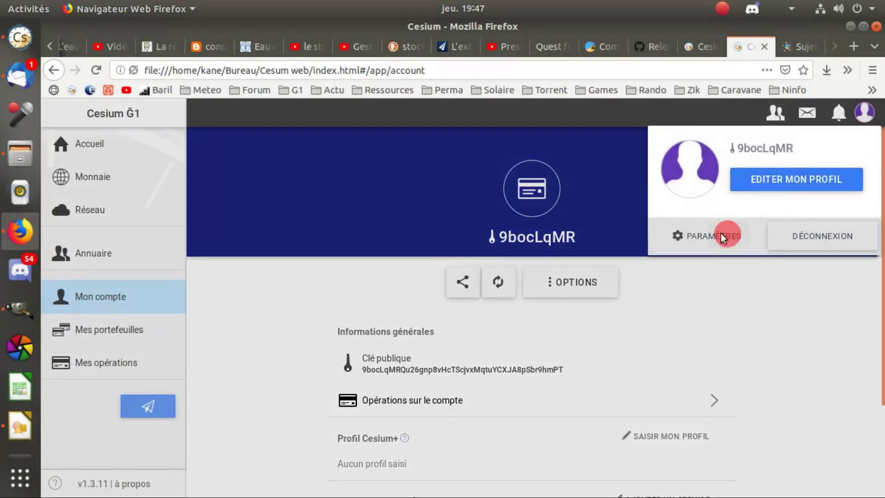
click(866, 114)
click(789, 180)
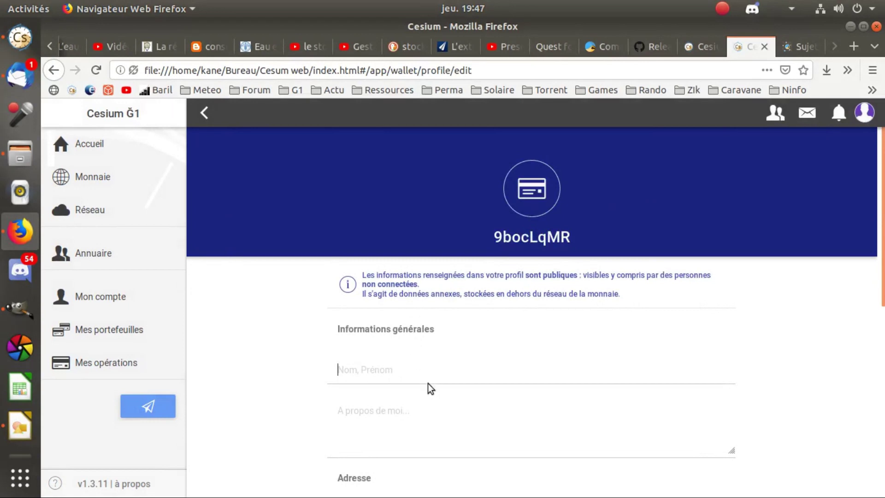
Name the profile 'Porte flouz', save it, and log out of the wallet.
scroll(427, 383, down, 3)
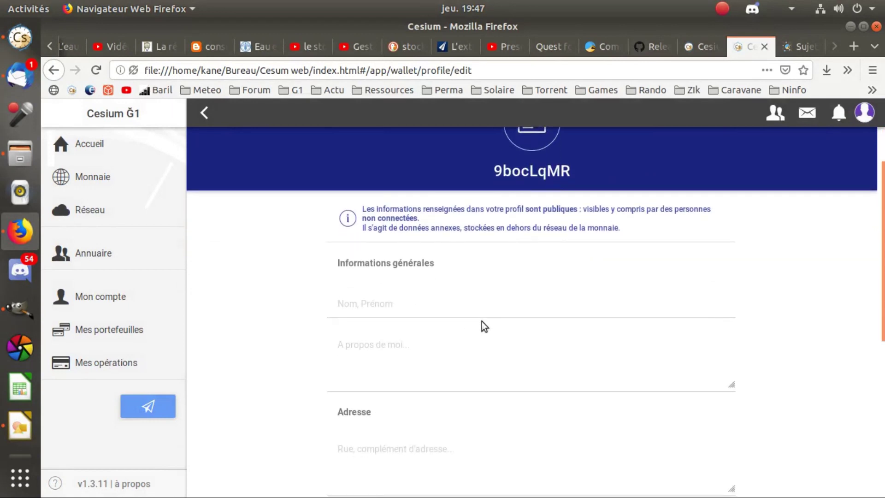
text(Porte)
text(u)
key(BackSpace)
text(flouz)
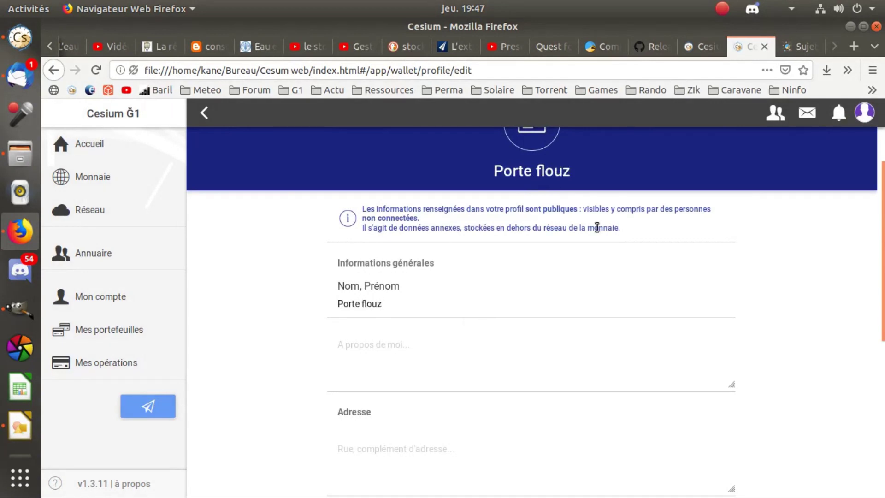
scroll(607, 251, down, 5)
scroll(577, 302, down, 1)
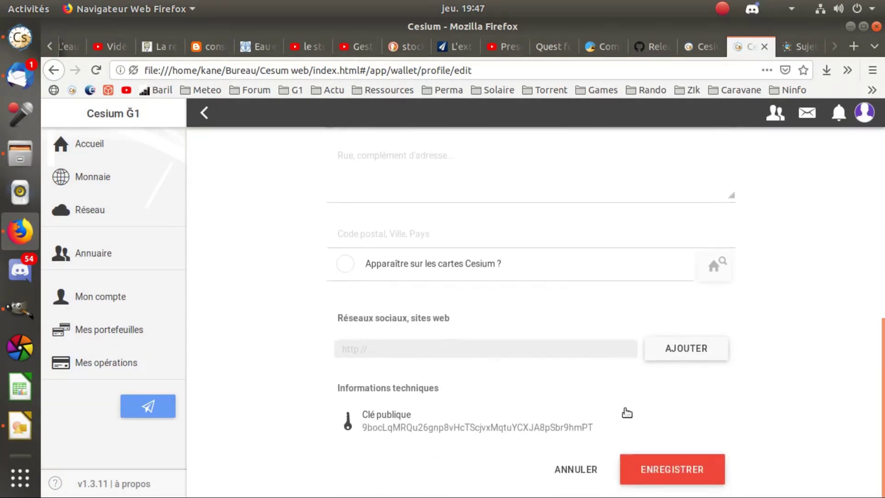
click(644, 469)
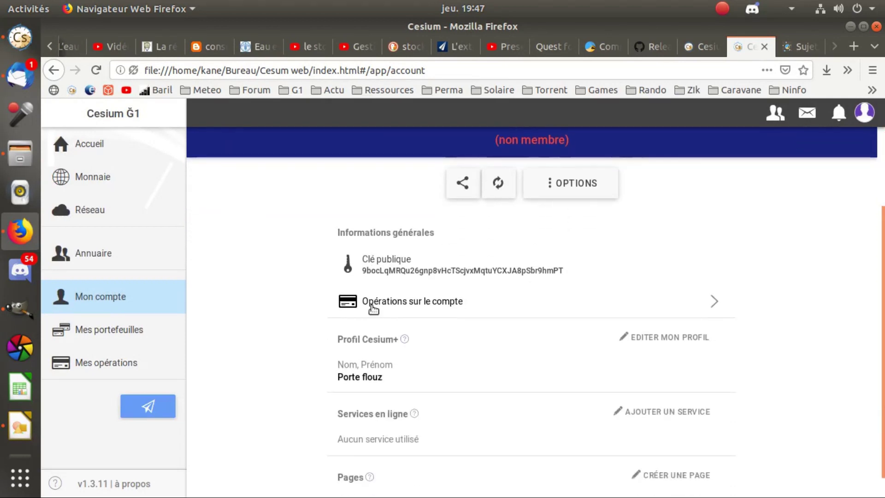
click(864, 112)
click(799, 236)
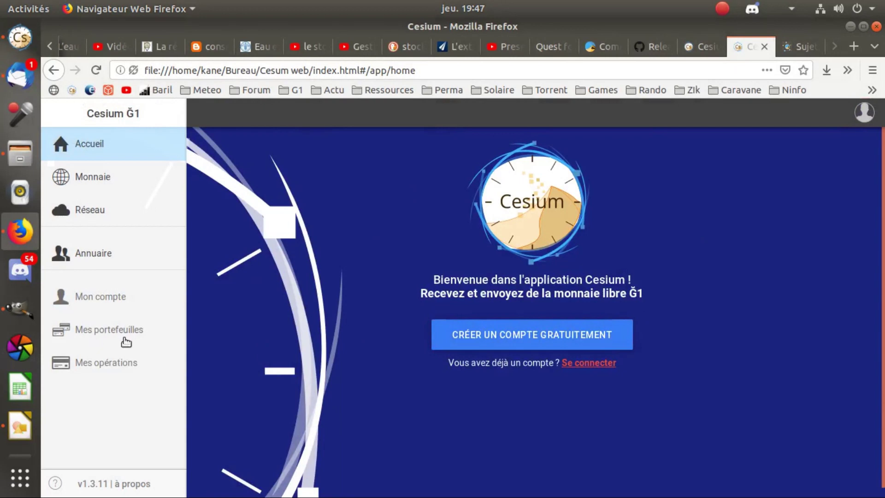
Cancel the account creation that was started from the account menu.
click(863, 112)
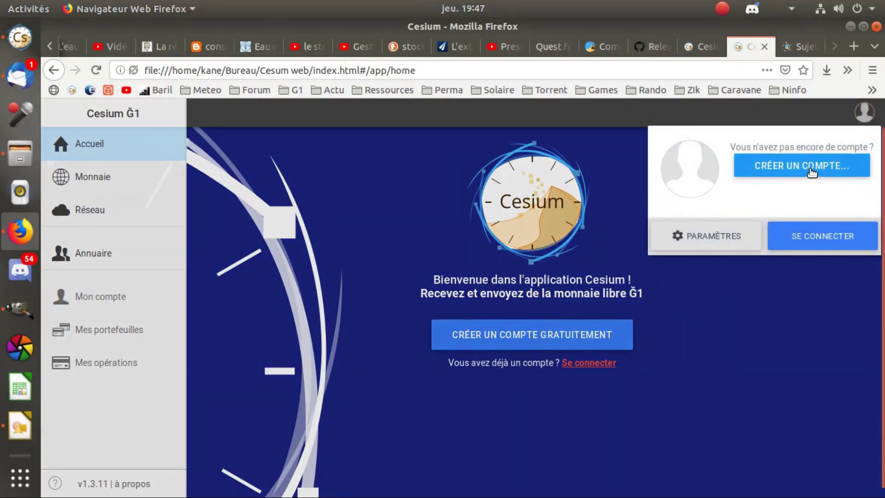
click(807, 170)
click(531, 420)
Log in to test de la monnaie libre with its secret identifier and password, then view Mes portefeuilles.
click(862, 112)
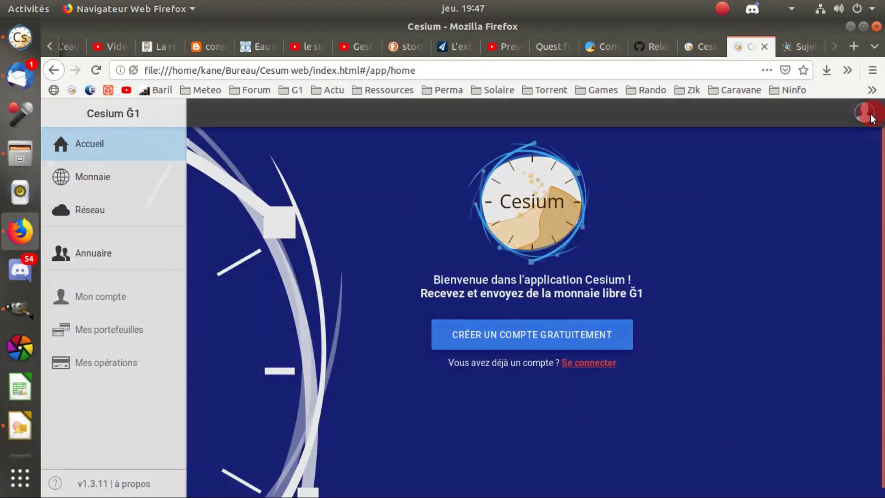
click(786, 234)
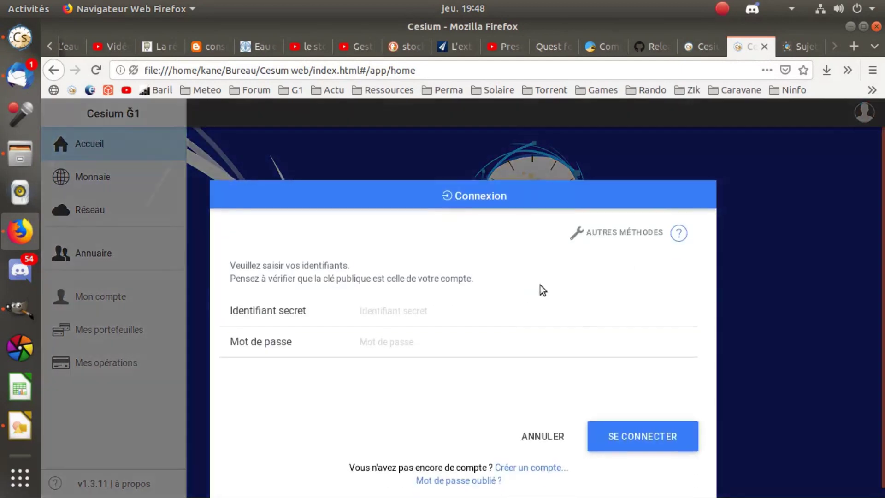
click(421, 311)
text(•••••)
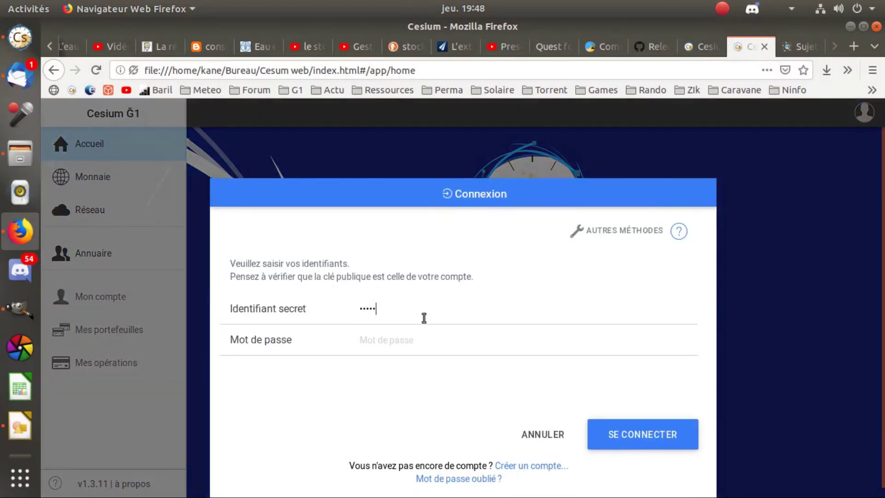
text(•••)
key(Tab)
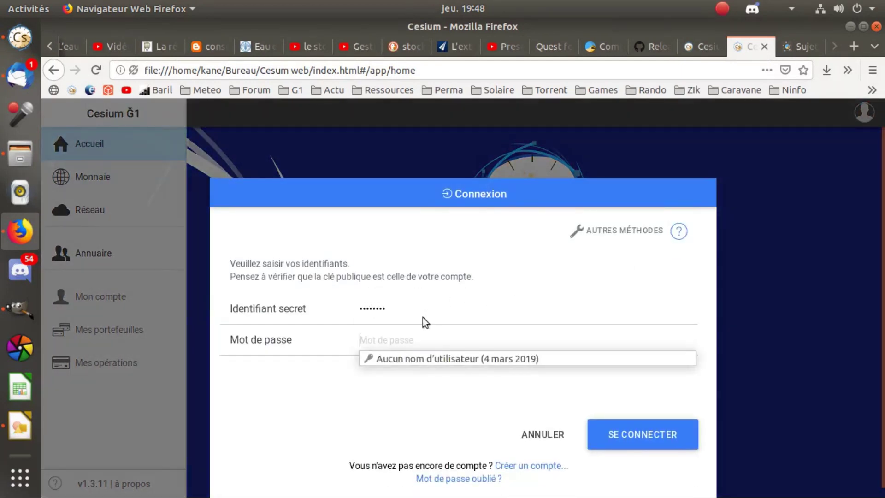
text(••)
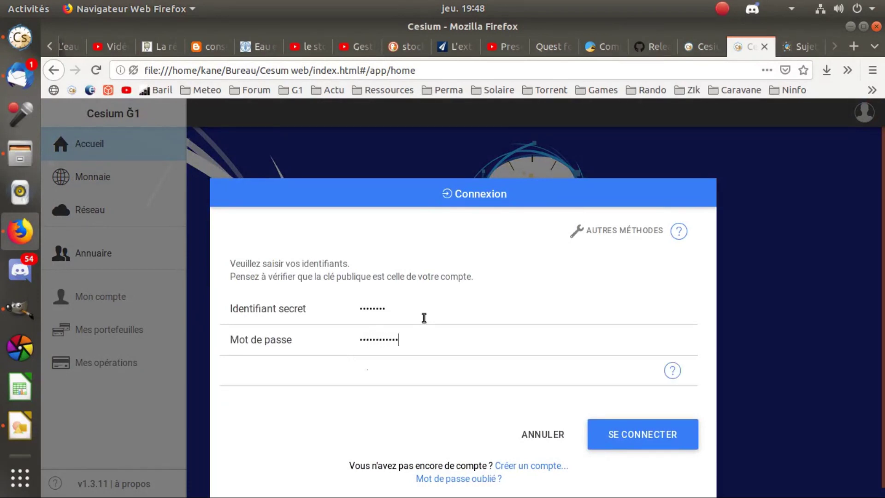
click(623, 434)
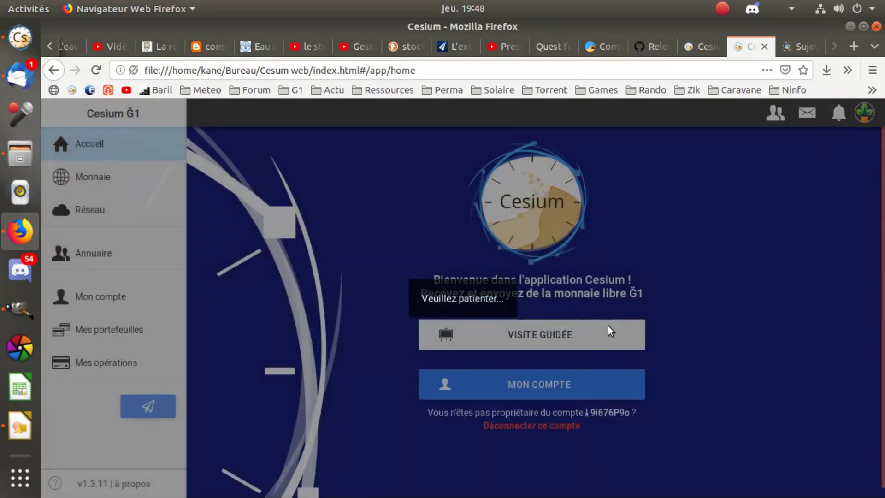
click(97, 295)
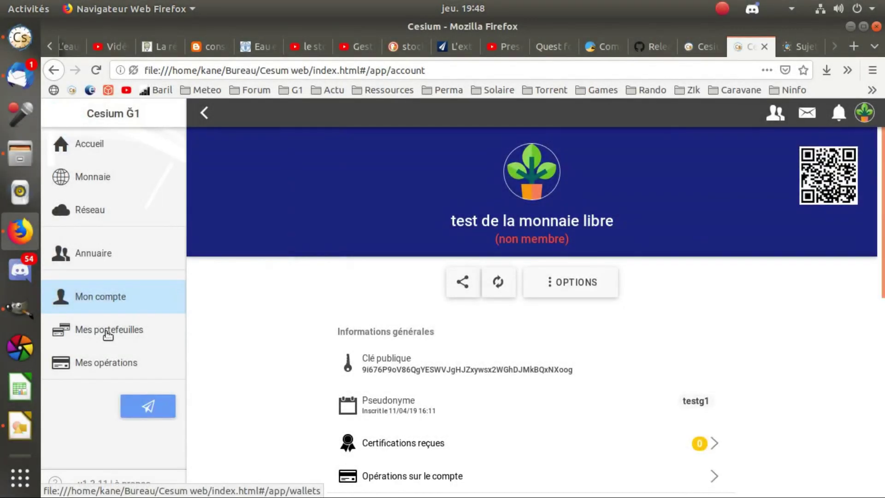
click(108, 335)
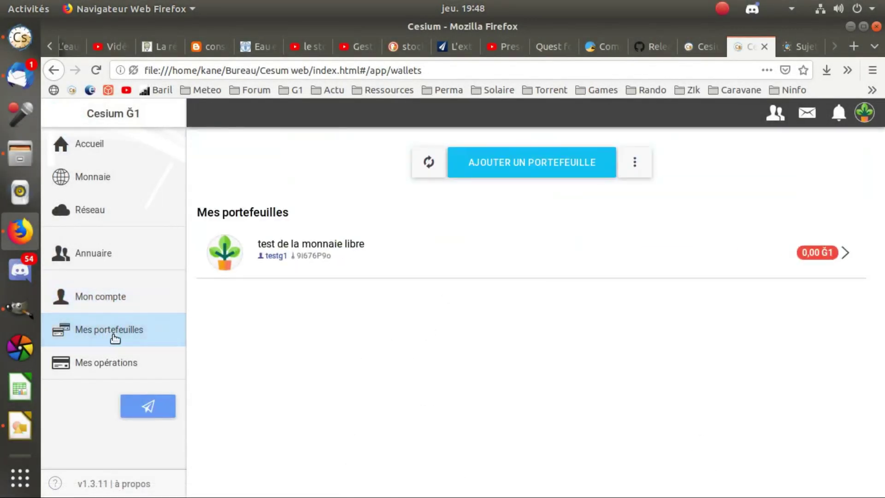
Add a wallet by searching 'por' and choosing the Porte flouz result.
click(541, 159)
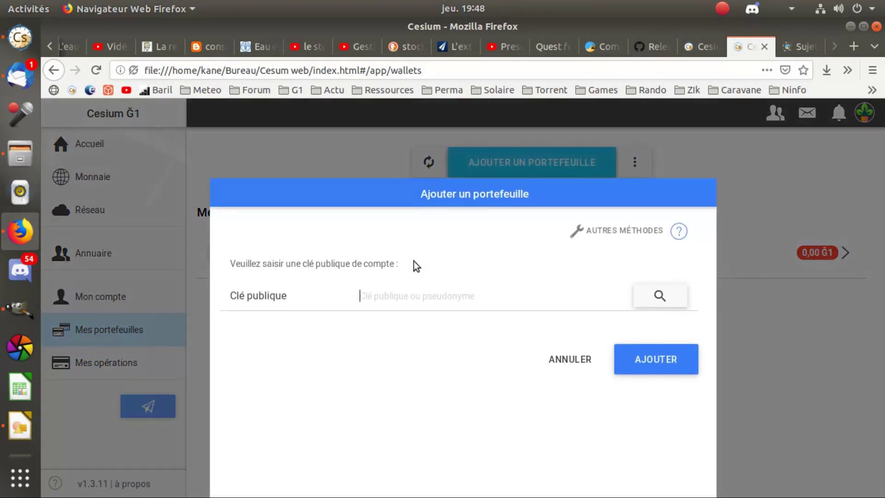
click(635, 304)
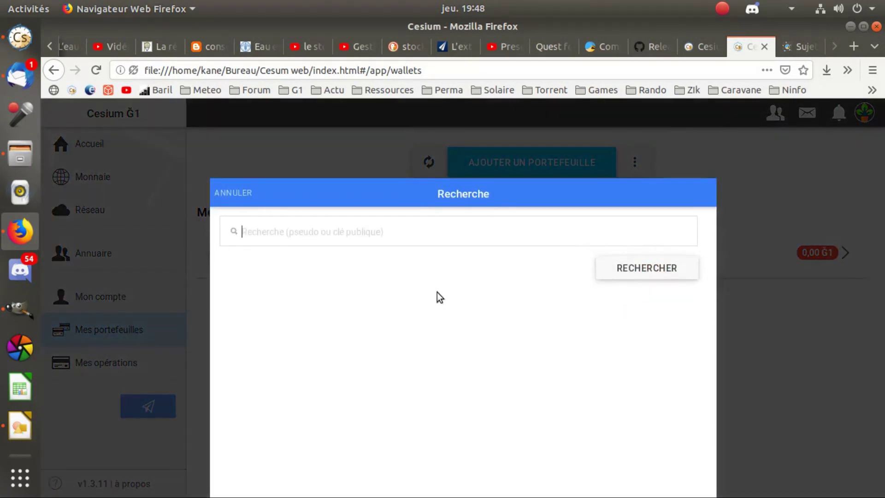
text(porte flouz)
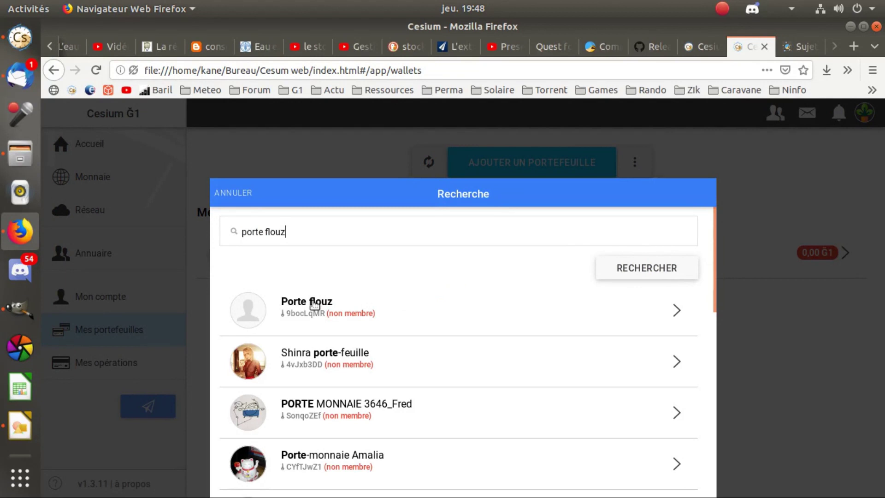
click(315, 304)
key(Return)
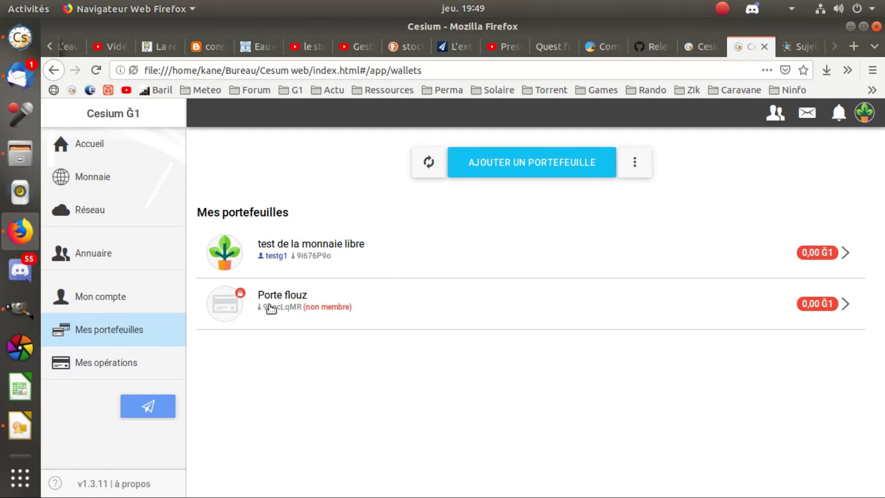
click(288, 293)
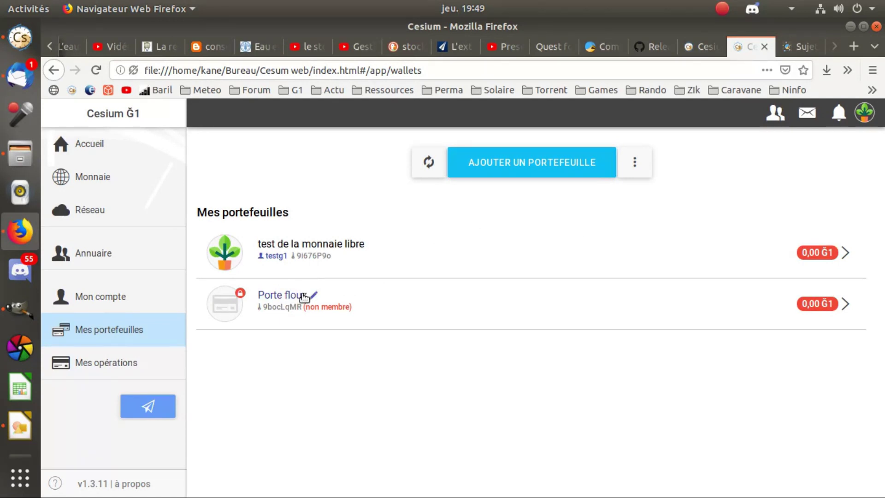